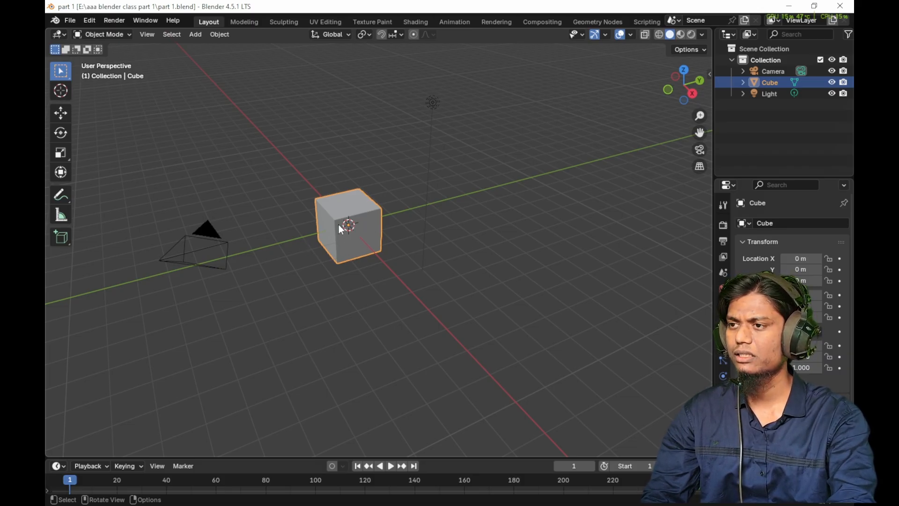
- Delete the default cube, camera and light from the scene
{"action": "key", "text": "a"}
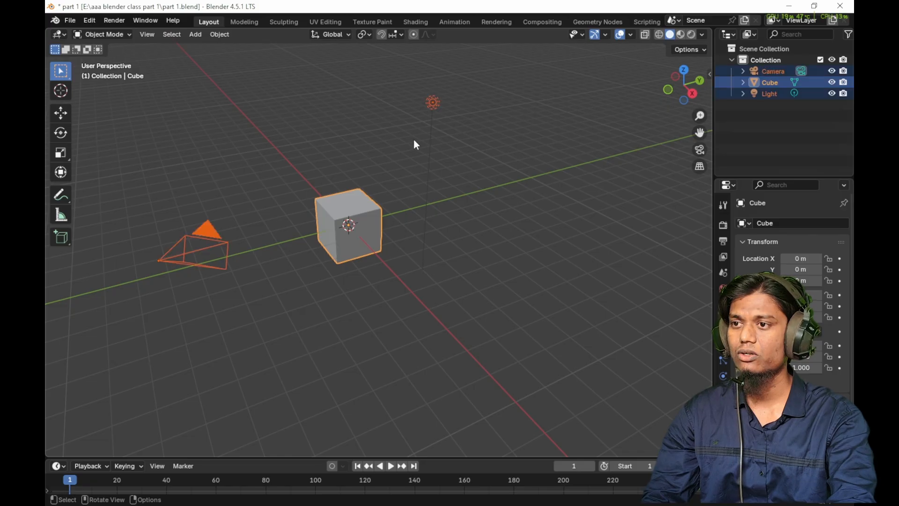
{"action": "key", "text": "x"}
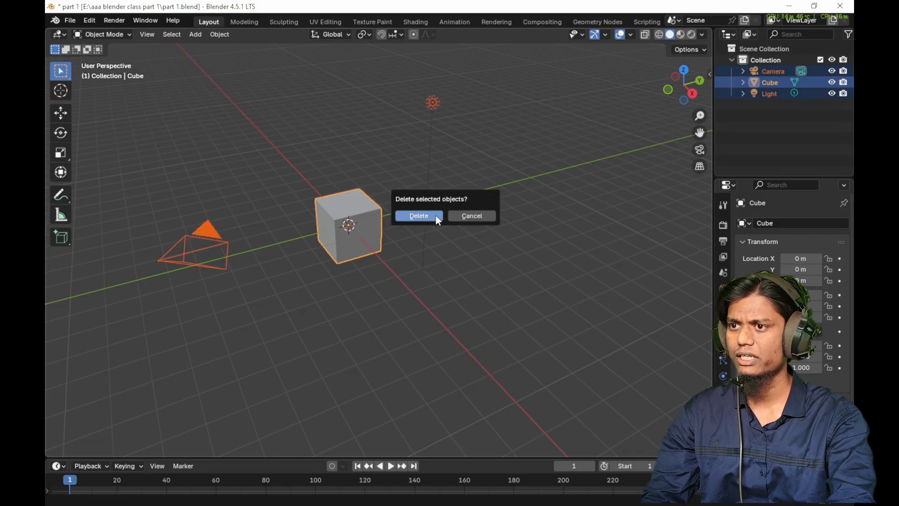
{"action": "left_click", "coordinate": [435, 215]}
{"action": "middle_click_drag", "start_coordinate": [411, 216], "coordinate": [440, 232]}
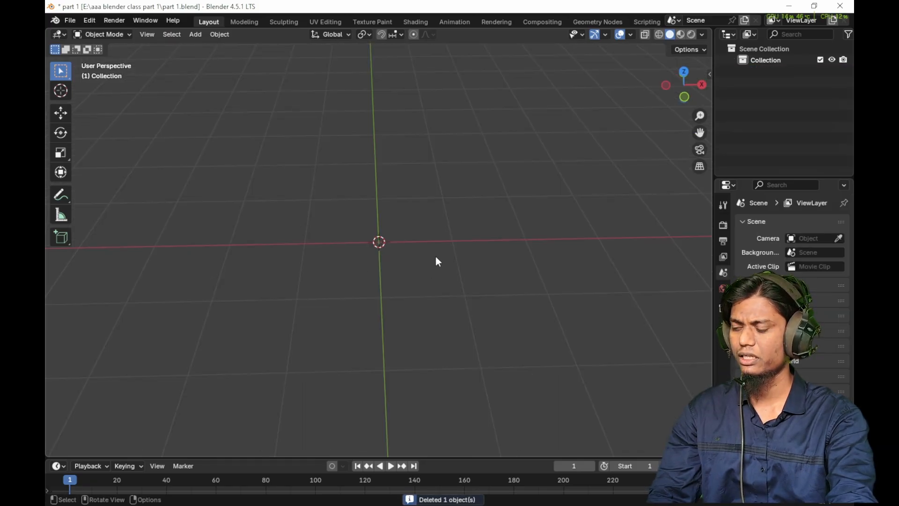
- Add a mesh plane at the world origin
{"action": "key", "text": "shift+a"}
{"action": "mouse_move", "coordinate": [435, 257]}
{"action": "left_click", "coordinate": [474, 256]}
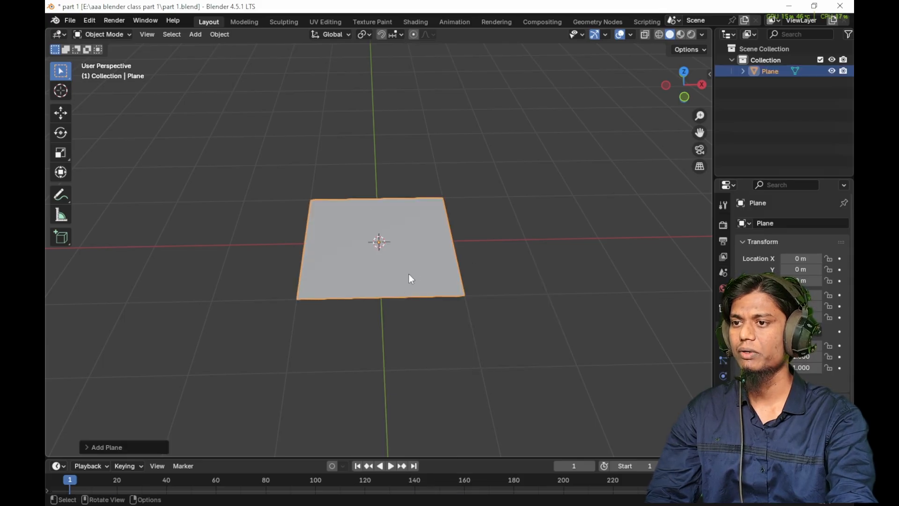
{"action": "key", "text": "s"}
{"action": "middle_click_drag", "start_coordinate": [395, 247], "coordinate": [407, 246]}
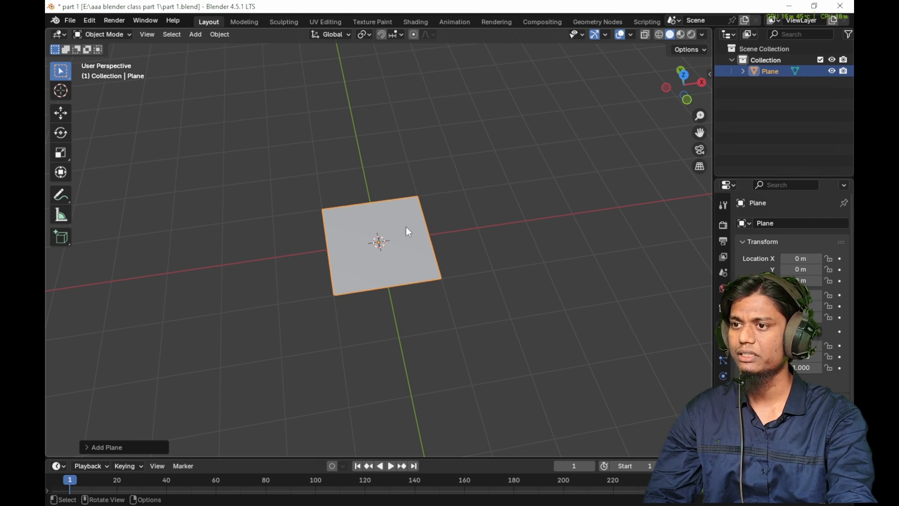
{"action": "middle_click_drag", "start_coordinate": [373, 260], "coordinate": [387, 239]}
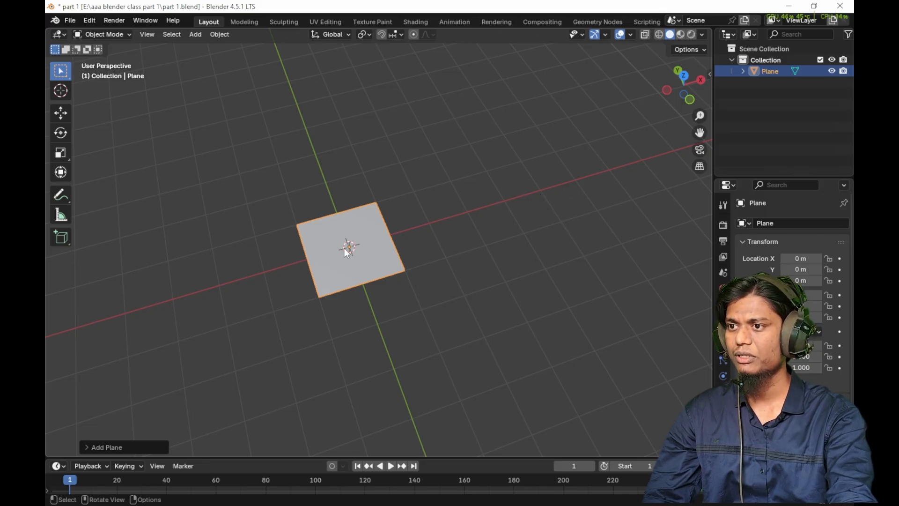
- Place the 3D cursor beside the plane on the positive X side and add a cube there, at about X 3.7 m, Y -0.3 m
{"action": "left_click", "coordinate": [58, 92]}
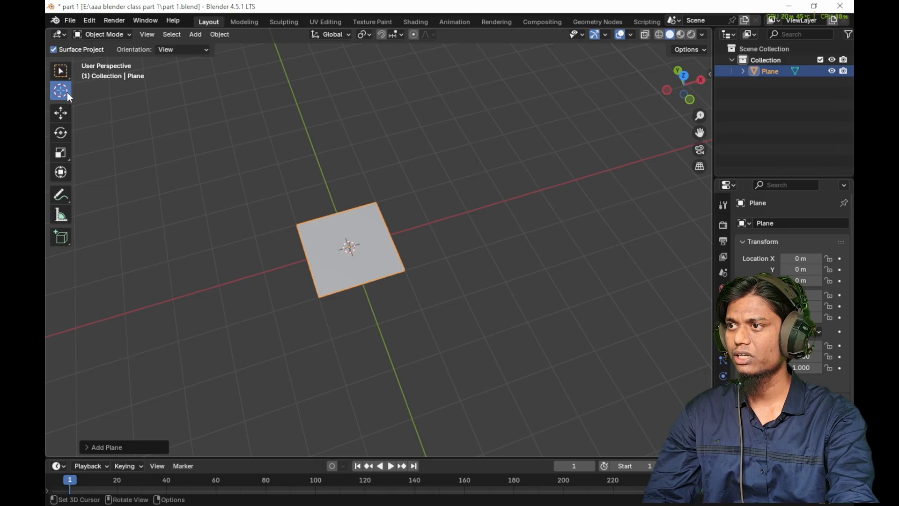
{"action": "left_click", "coordinate": [504, 200]}
{"action": "key", "text": "shift+a"}
{"action": "mouse_move", "coordinate": [518, 227]}
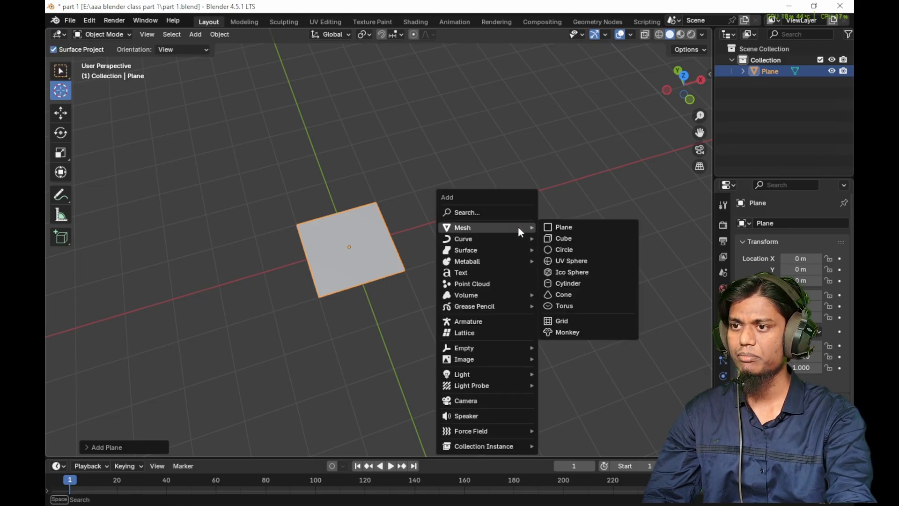
{"action": "left_click", "coordinate": [563, 238]}
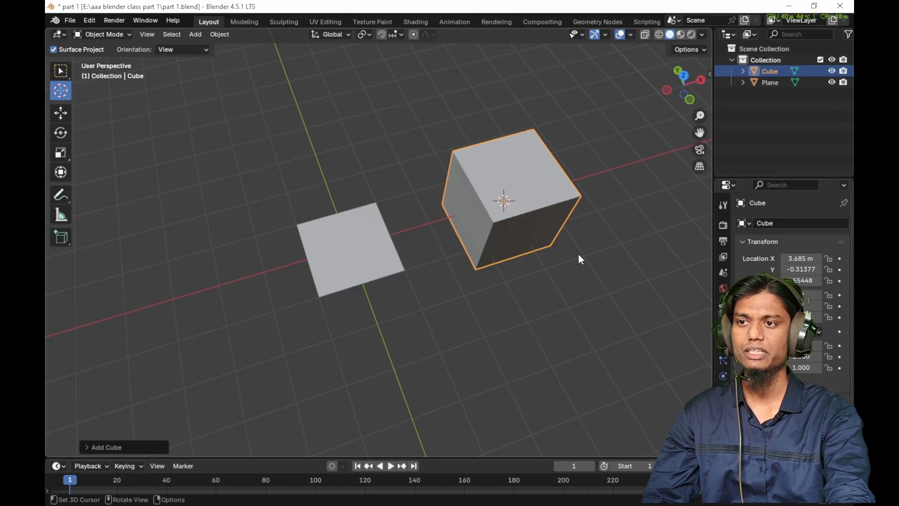
- Place the 3D cursor behind the plane near the Y axis and add a second cube at about X 0.29 m, Y 2.9 m
{"action": "middle_click_drag", "start_coordinate": [577, 254], "coordinate": [389, 111]}
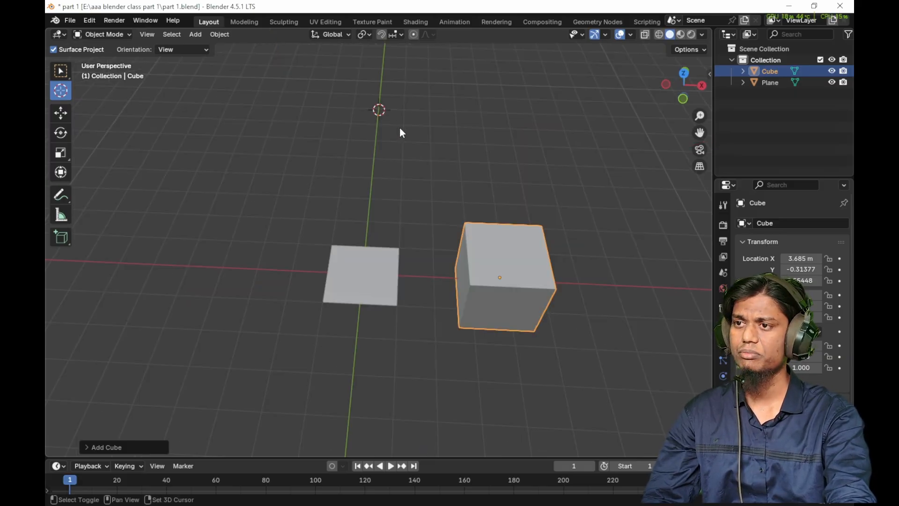
{"action": "key", "text": "shift+a"}
{"action": "left_click", "coordinate": [458, 139]}
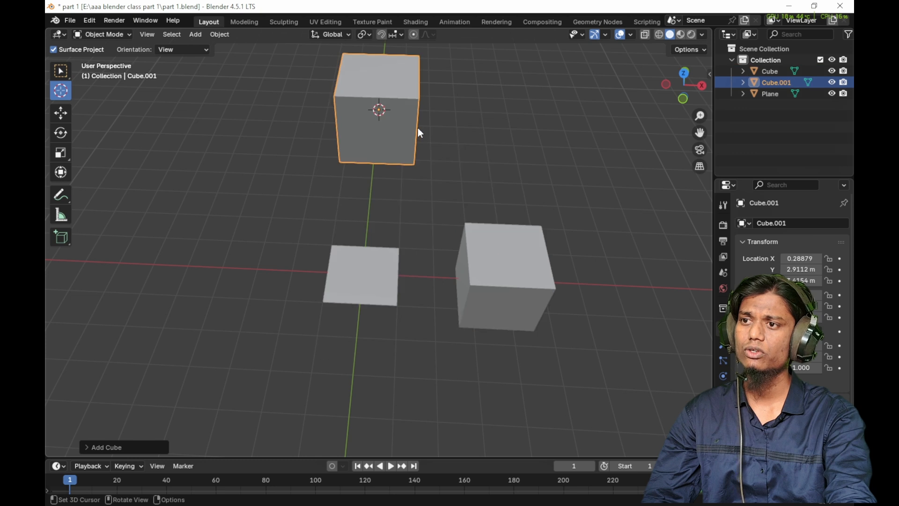
- Add a third cube on the negative X side at about X -5 m, Y -0.4 m, and try rotating it freely
{"action": "left_click", "coordinate": [173, 257]}
{"action": "key", "text": "shift+a"}
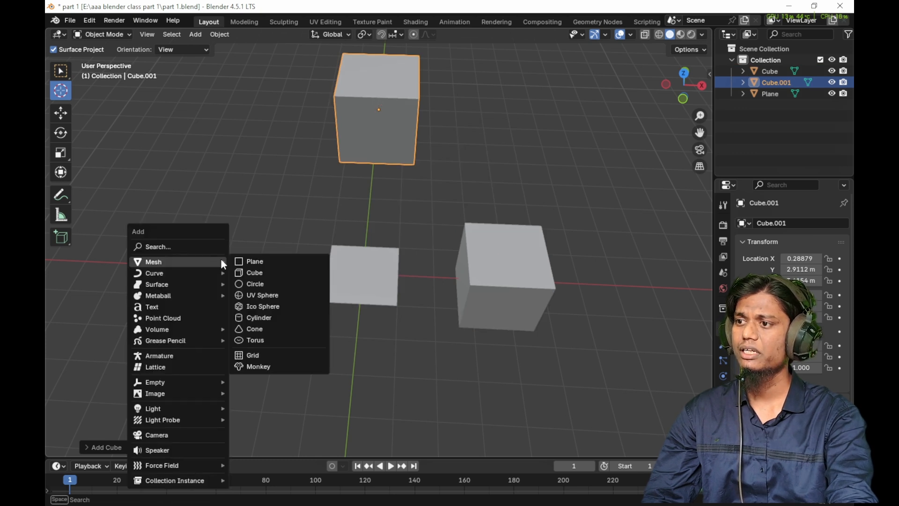
{"action": "left_click", "coordinate": [242, 271]}
{"action": "scroll", "coordinate": [238, 278], "scroll_direction": "down", "scroll_amount": 4}
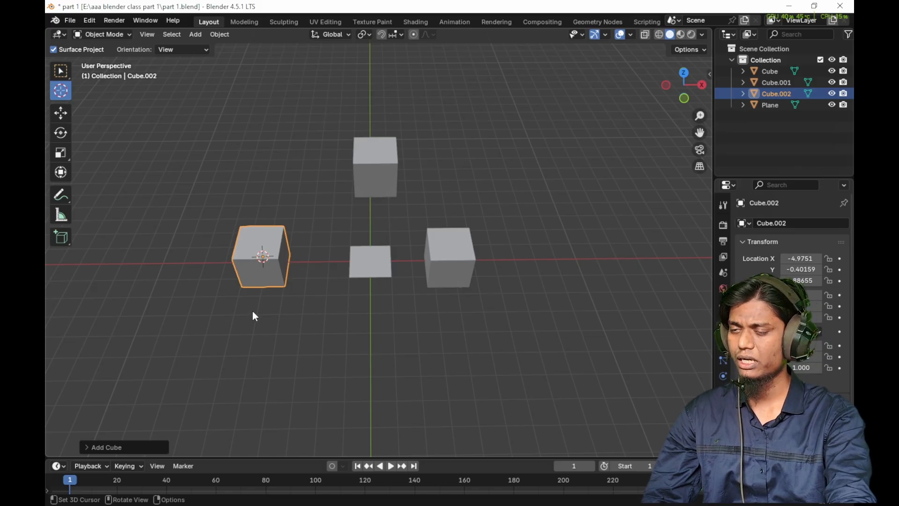
{"action": "key", "text": "r"}
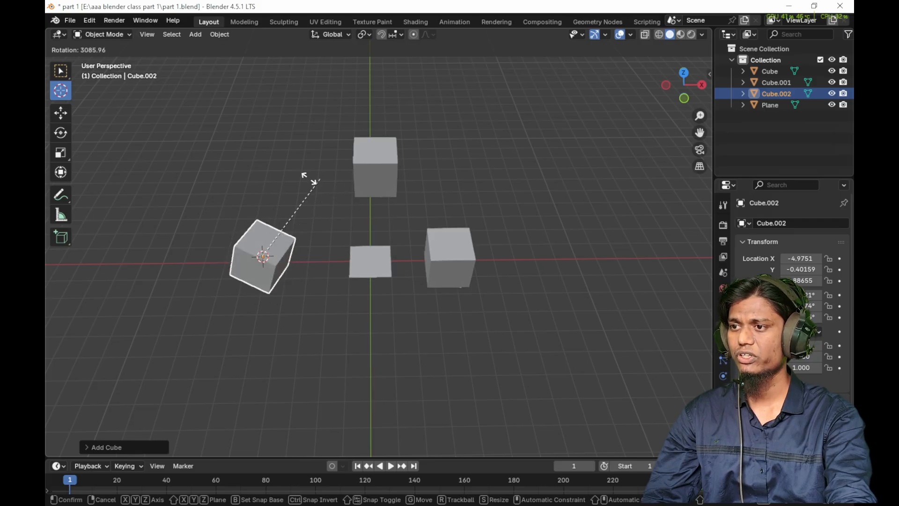
{"action": "key", "text": "Escape"}
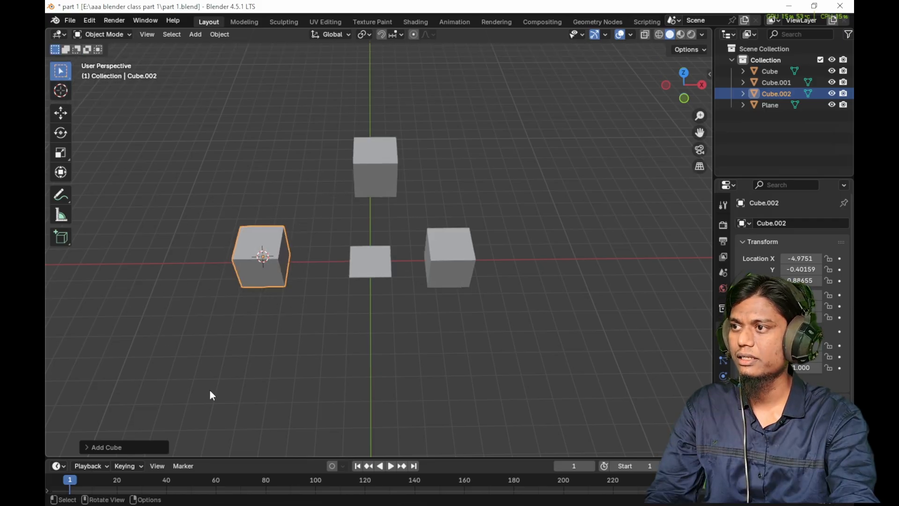
- Place the 3D cursor freely at several different points around the three cubes, ending in the empty area behind the positive X cube
{"action": "right_click", "coordinate": [506, 152], "text": "shift"}
{"action": "right_click", "coordinate": [214, 145], "text": "shift"}
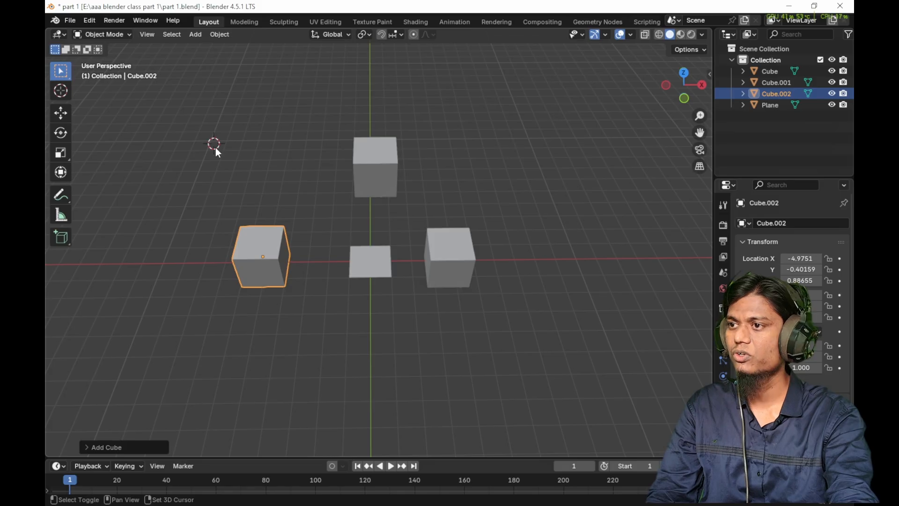
{"action": "right_click", "coordinate": [347, 91], "text": "shift"}
{"action": "right_click", "coordinate": [414, 112], "text": "shift"}
{"action": "right_click", "coordinate": [544, 153], "text": "shift"}
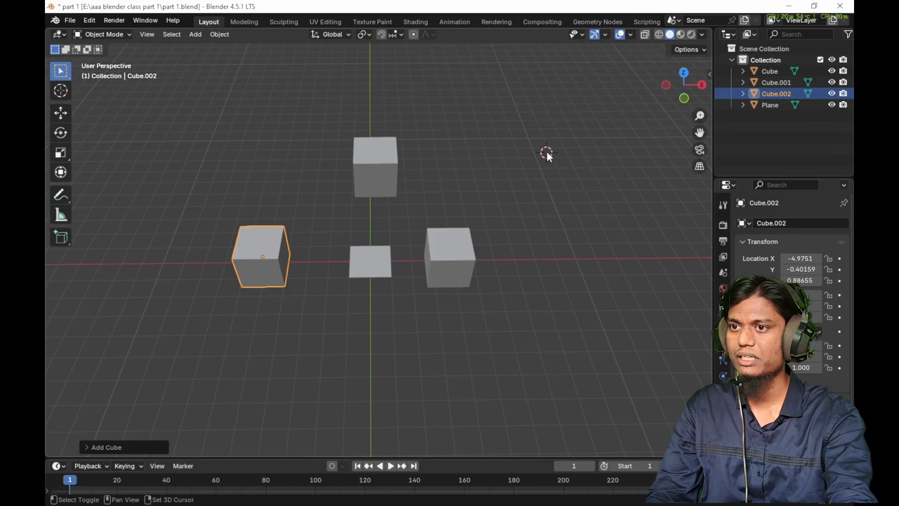
{"action": "right_click", "coordinate": [309, 138], "text": "shift"}
{"action": "right_click", "coordinate": [486, 242], "text": "shift"}
{"action": "right_click", "coordinate": [540, 182], "text": "shift"}
- Snap the 3D cursor to the grid and to the world origin
{"action": "key", "text": "shift+s"}
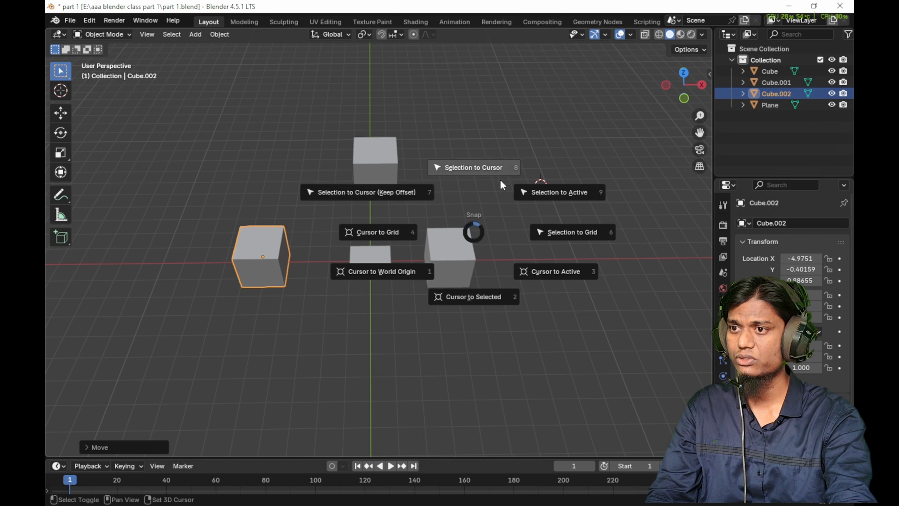
{"action": "left_click", "coordinate": [380, 241]}
{"action": "key", "text": "shift+s"}
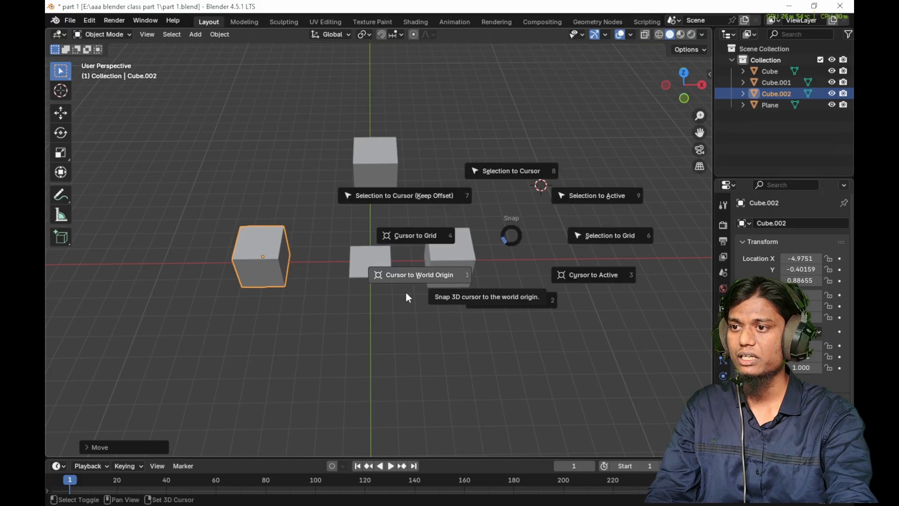
{"action": "left_click", "coordinate": [427, 277]}
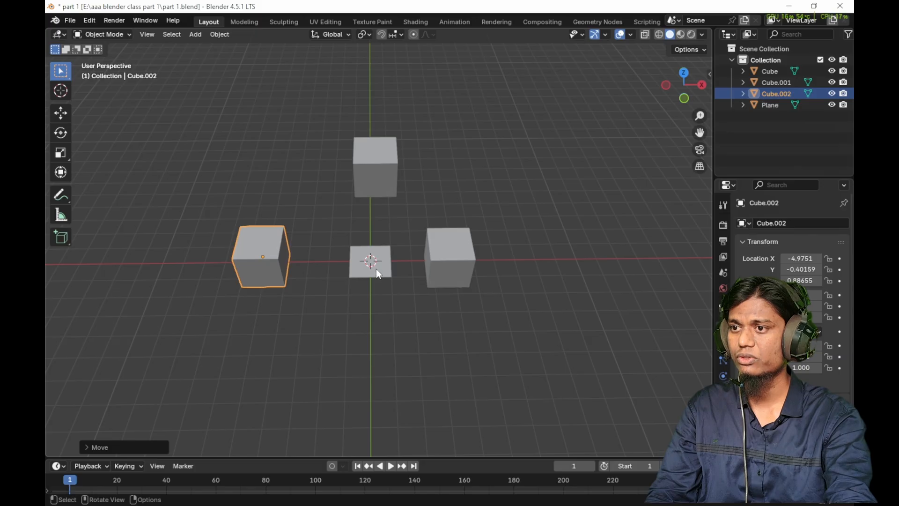
- Snap the 3D cursor to the selected third cube, and snap that cube to the grid
{"action": "key", "text": "shift+s"}
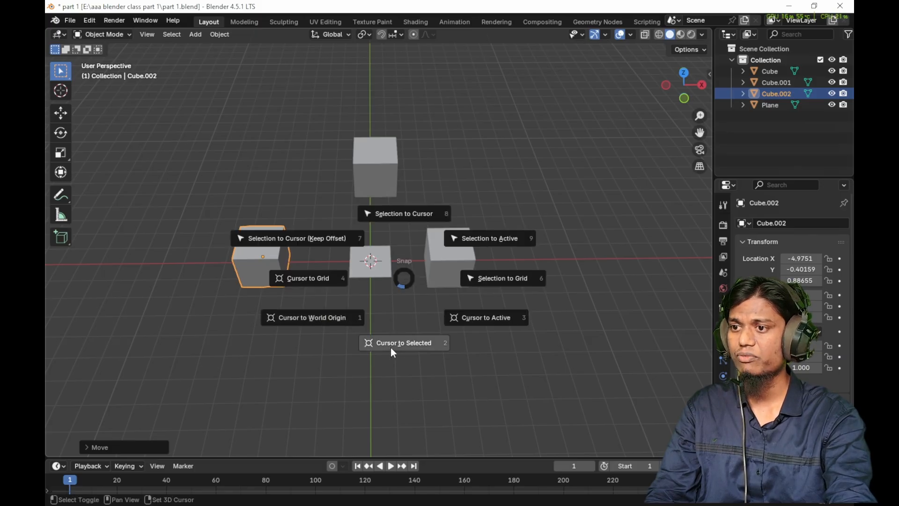
{"action": "left_click", "coordinate": [406, 347]}
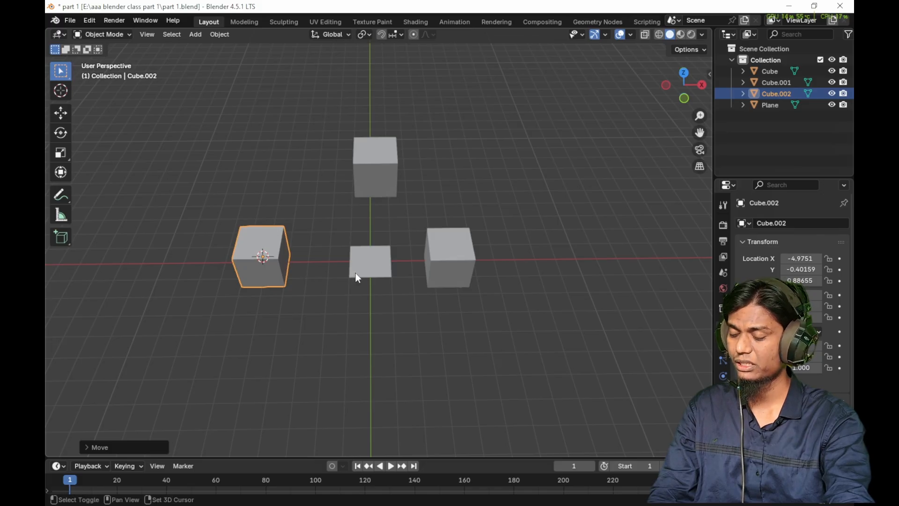
{"action": "key", "text": "shift+s"}
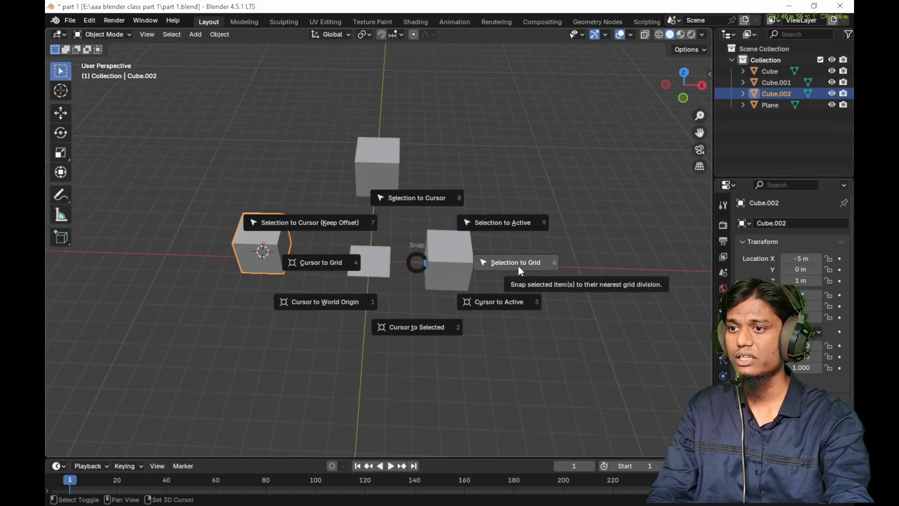
{"action": "left_click", "coordinate": [518, 266]}
- Apply Selection to Active to the third cube, and snap the plane to the 3D cursor in front of the cubes, at about Y -3.7 m
{"action": "key", "text": "shift+s"}
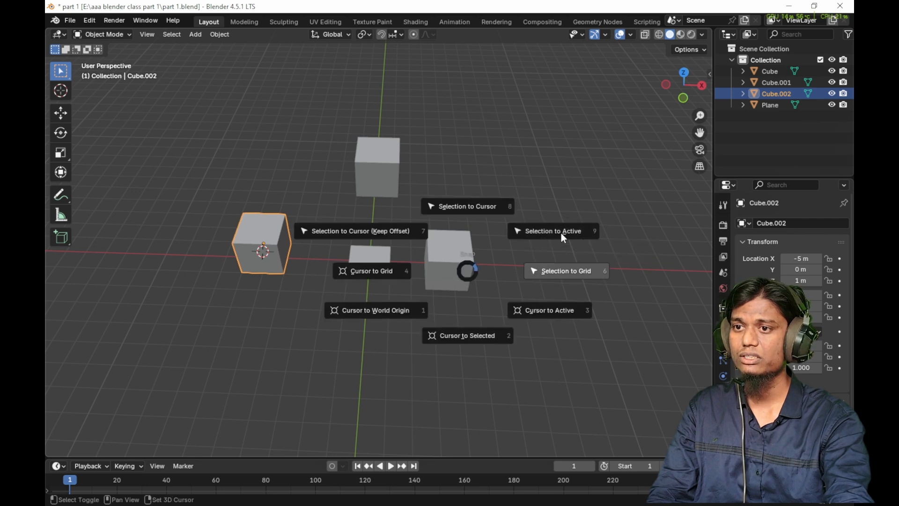
{"action": "left_click", "coordinate": [560, 232]}
{"action": "key", "text": "shift+s"}
{"action": "left_click", "coordinate": [448, 180]}
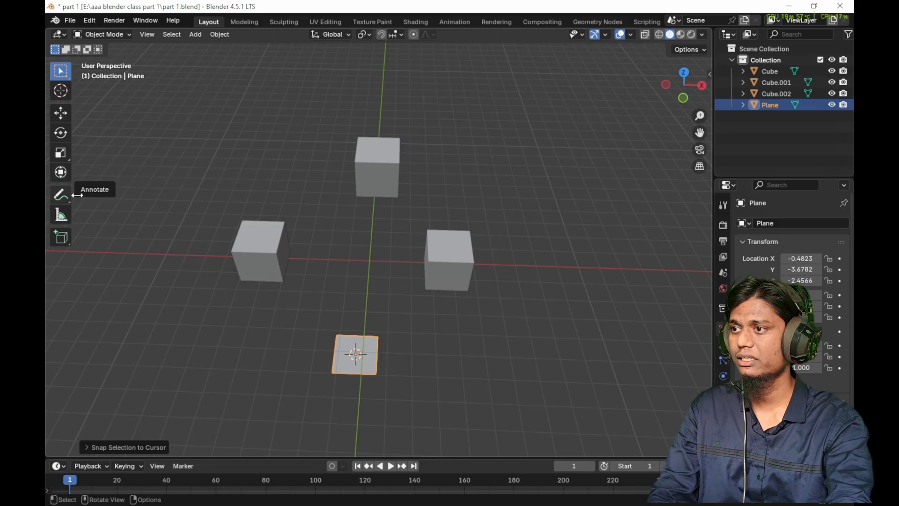
{"action": "key", "text": "shift+s"}
{"action": "key", "text": "Escape"}
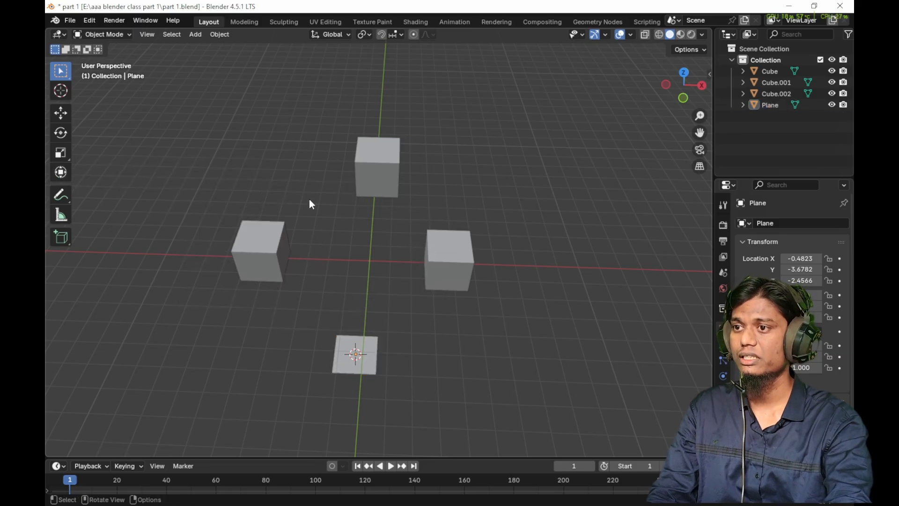
- Delete the plane and all three cubes
{"action": "key", "text": "a"}
{"action": "key", "text": "x"}
{"action": "left_click", "coordinate": [375, 254]}
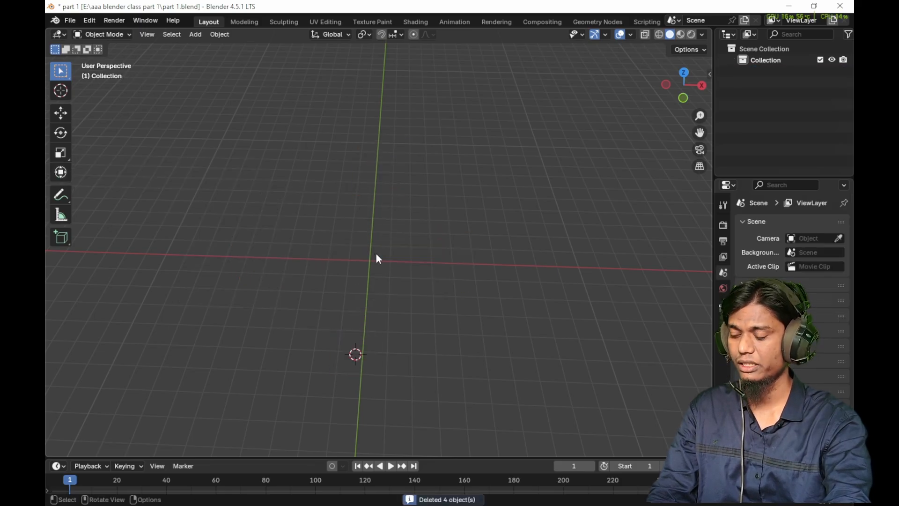
- Add a new cube and centre it on the world origin by snapping the 3D cursor to the origin and the cube to the cursor
{"action": "key", "text": "shift+a"}
{"action": "mouse_move", "coordinate": [379, 253]}
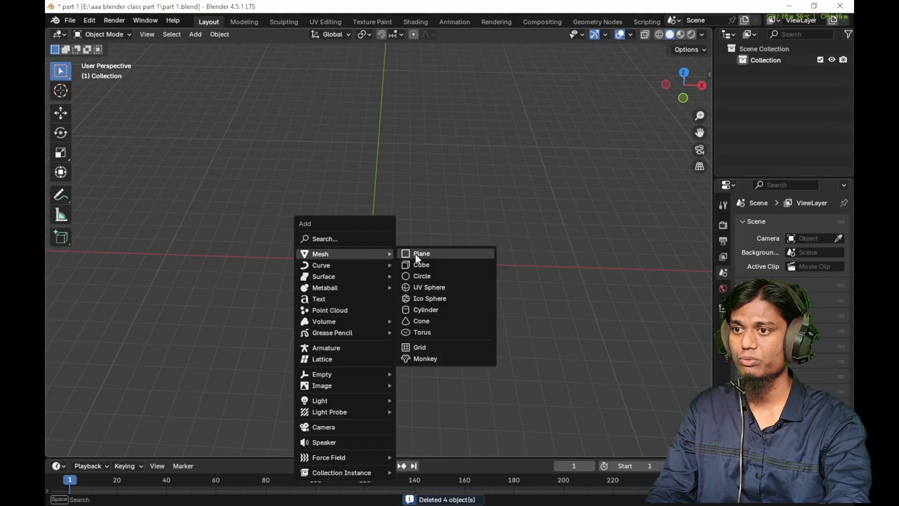
{"action": "left_click", "coordinate": [412, 265]}
{"action": "key", "text": "shift+s"}
{"action": "left_click", "coordinate": [336, 304]}
{"action": "key", "text": "shift+s"}
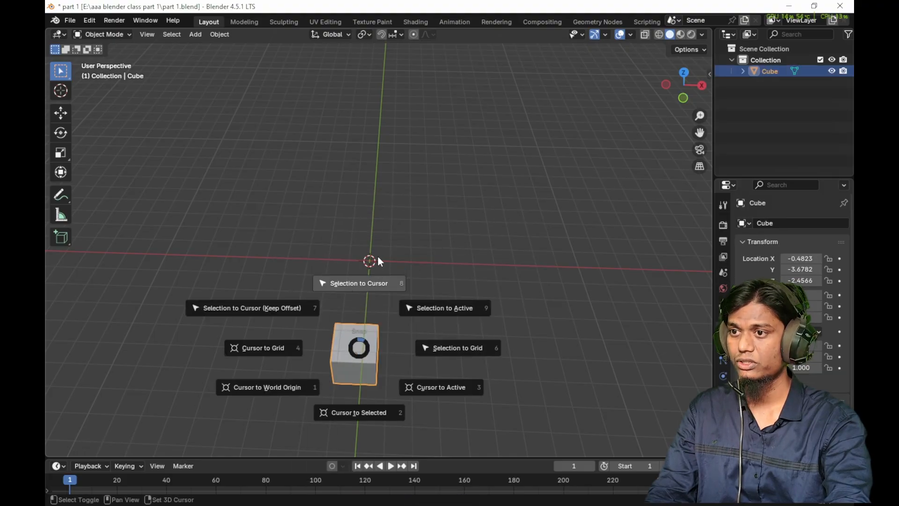
{"action": "left_click", "coordinate": [372, 283]}
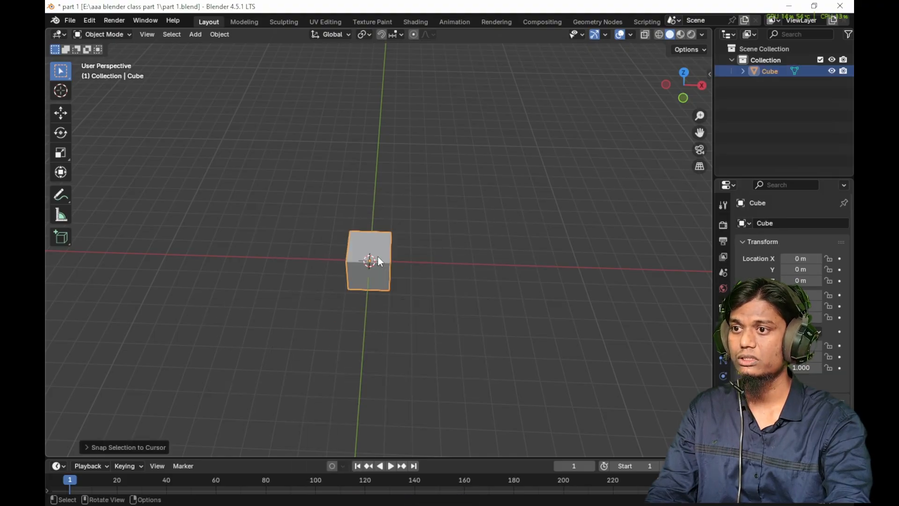
- Activate the Transform, Move, Rotate and Scale tools in turn to compare their gizmos on the cube
{"action": "left_click", "coordinate": [61, 172]}
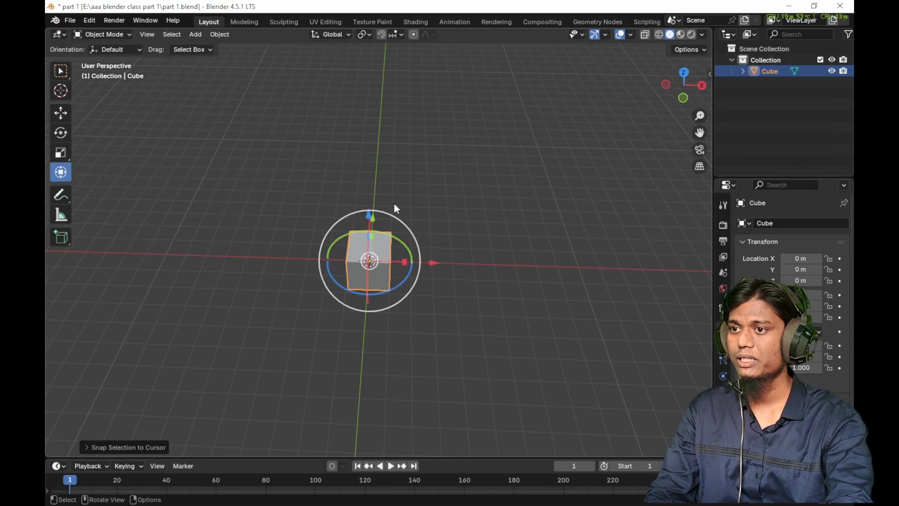
{"action": "middle_click_drag", "start_coordinate": [393, 307], "coordinate": [425, 270]}
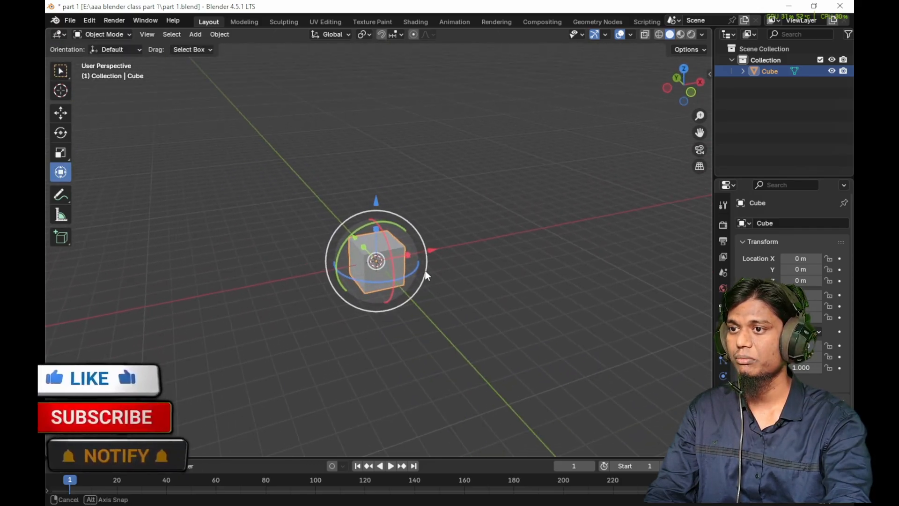
{"action": "left_click", "coordinate": [60, 113]}
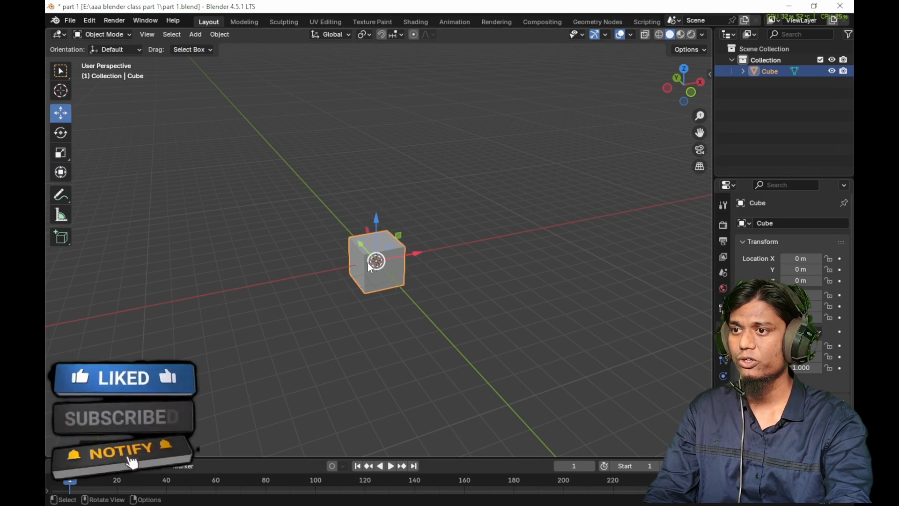
{"action": "left_click", "coordinate": [61, 133]}
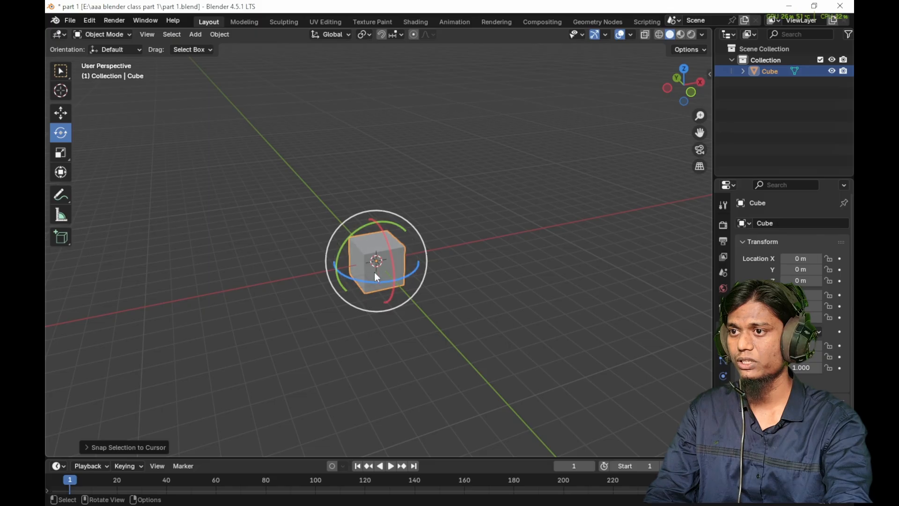
{"action": "left_click", "coordinate": [60, 152]}
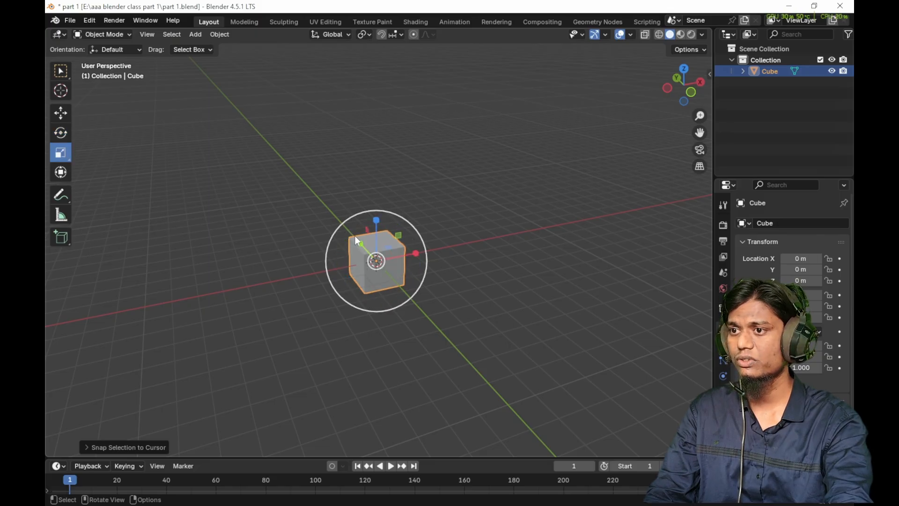
- Use the Transform tool to move the cube to about X -1.19 m, Y 1.16 m and Z 0.30 m, one axis at a time
{"action": "left_click", "coordinate": [61, 171]}
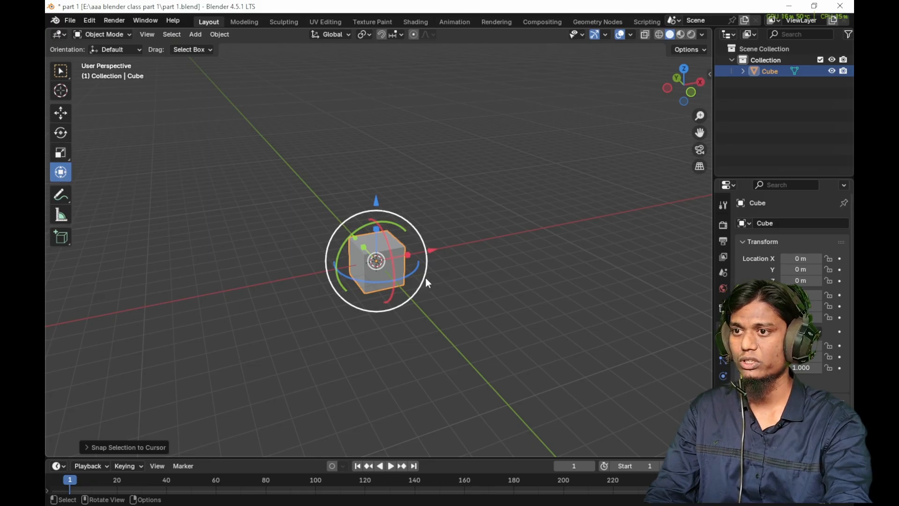
{"action": "middle_click_drag", "start_coordinate": [425, 277], "coordinate": [446, 273]}
{"action": "left_click_drag", "start_coordinate": [434, 259], "coordinate": [409, 255]}
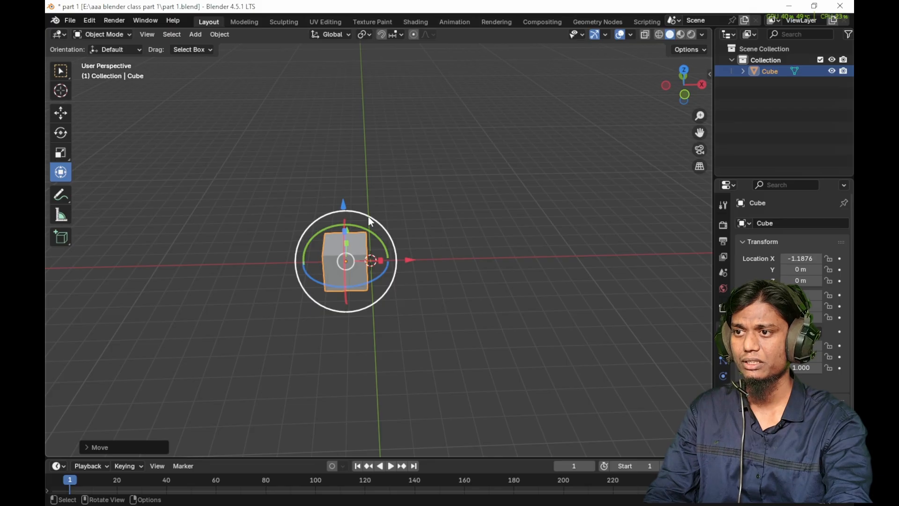
{"action": "left_click_drag", "start_coordinate": [343, 205], "coordinate": [340, 208]}
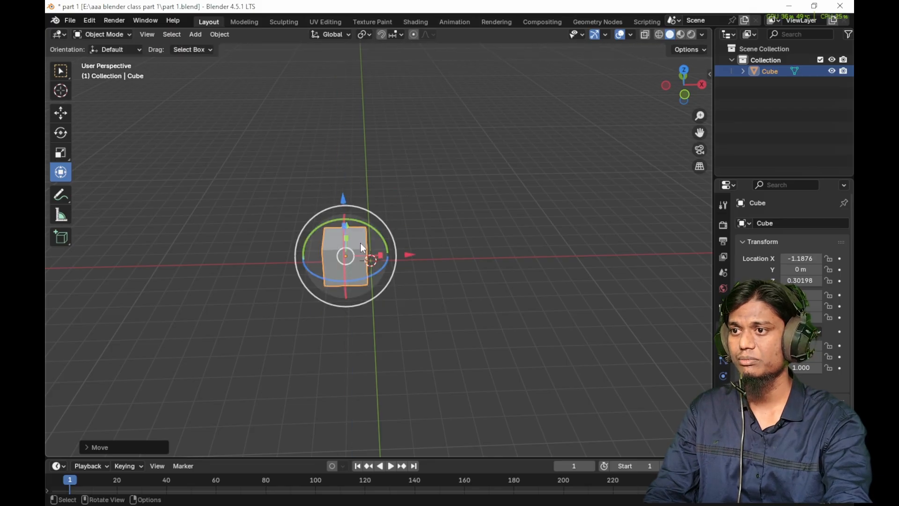
{"action": "middle_click_drag", "start_coordinate": [360, 242], "coordinate": [438, 245]}
{"action": "left_click_drag", "start_coordinate": [327, 240], "coordinate": [312, 229]}
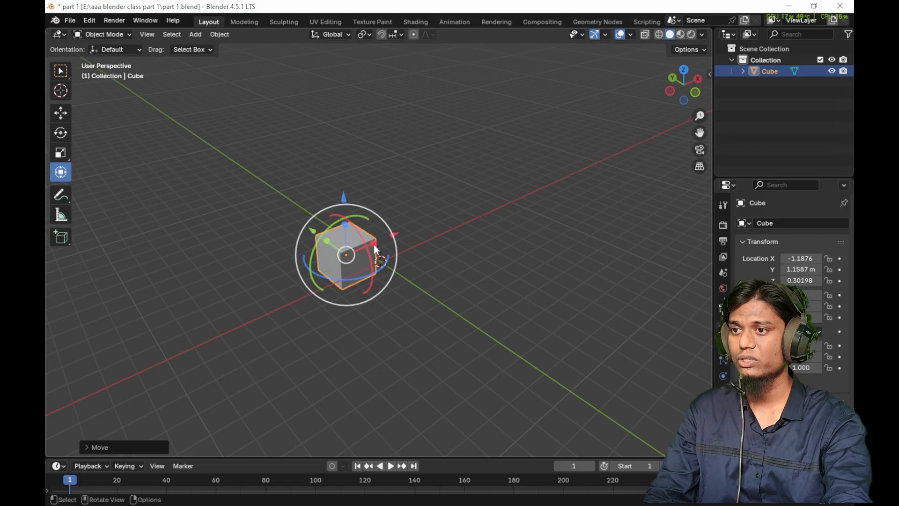
- Stretch the cube along X, Z and Y in turn with the Transform gizmo, reaching a Z scale of about 2.36
{"action": "left_click_drag", "start_coordinate": [375, 245], "coordinate": [408, 240]}
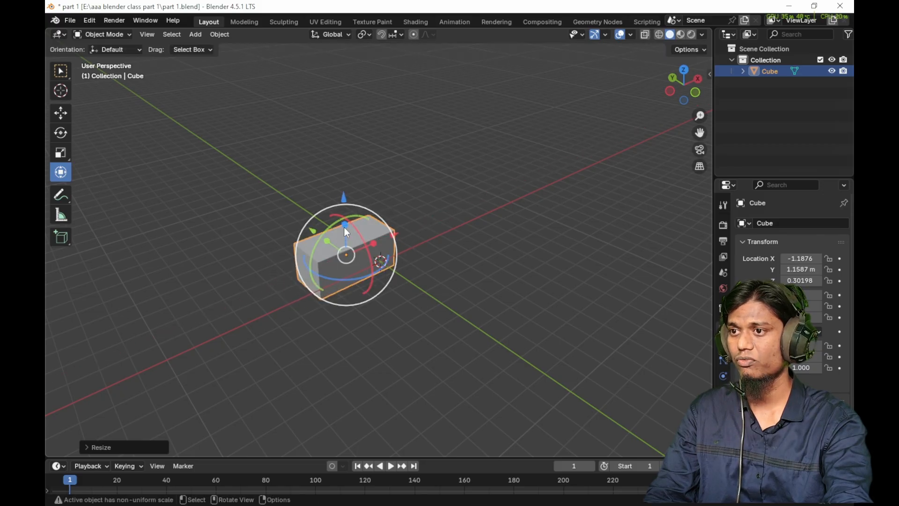
{"action": "left_click_drag", "start_coordinate": [344, 226], "coordinate": [348, 184]}
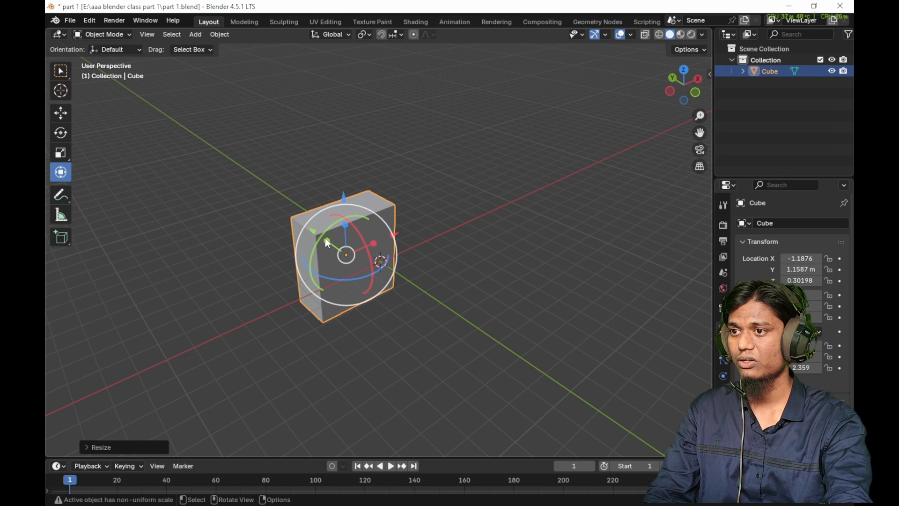
{"action": "left_click_drag", "start_coordinate": [326, 240], "coordinate": [296, 232]}
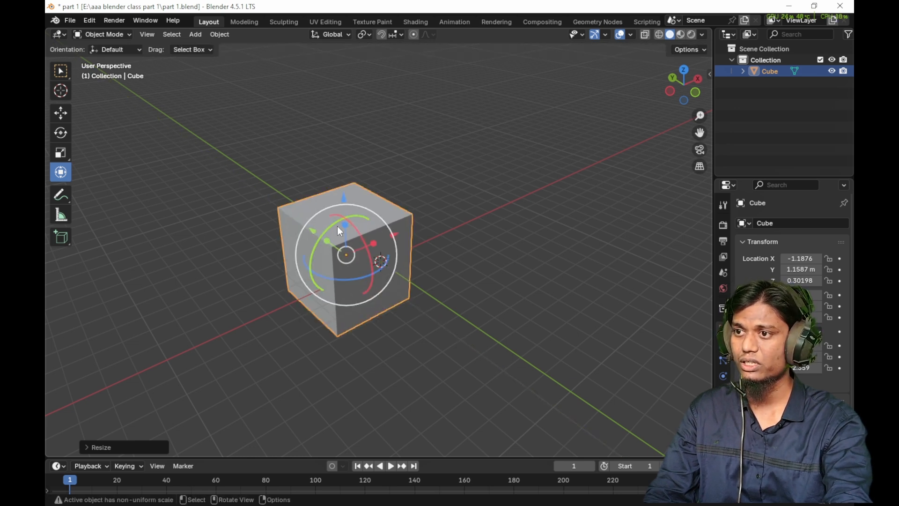
- Rotate the enlarged cube around several axes and rescale it along Z to about -3.14
{"action": "left_click_drag", "start_coordinate": [304, 262], "coordinate": [341, 220]}
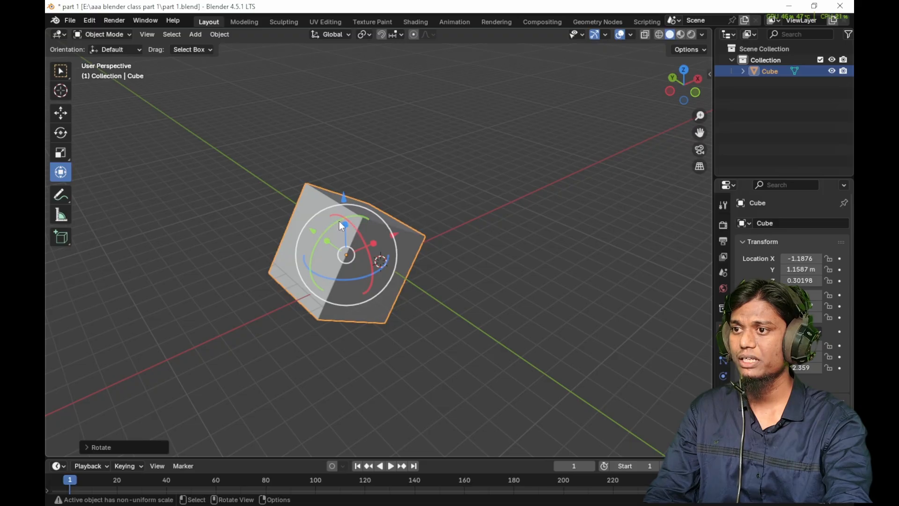
{"action": "key", "text": "s"}
{"action": "key", "text": "z"}
{"action": "left_click", "coordinate": [312, 274]}
{"action": "left_click_drag", "start_coordinate": [329, 221], "coordinate": [333, 216]}
{"action": "left_click_drag", "start_coordinate": [371, 244], "coordinate": [387, 303]}
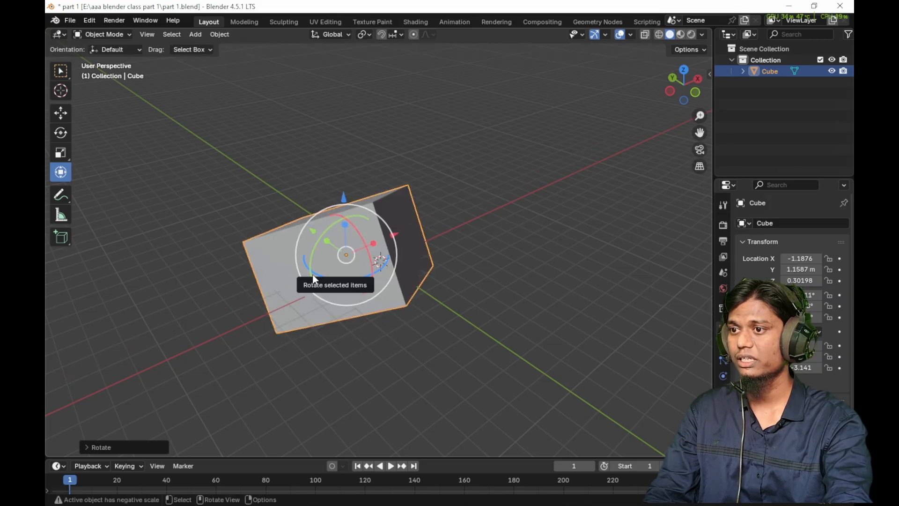
- Move the tilted cube to about X -1.46 m, Y 0.22 m and Z 0.64 m, and stretch it along Z to a scale of about -6.02
{"action": "left_click_drag", "start_coordinate": [315, 275], "coordinate": [406, 254]}
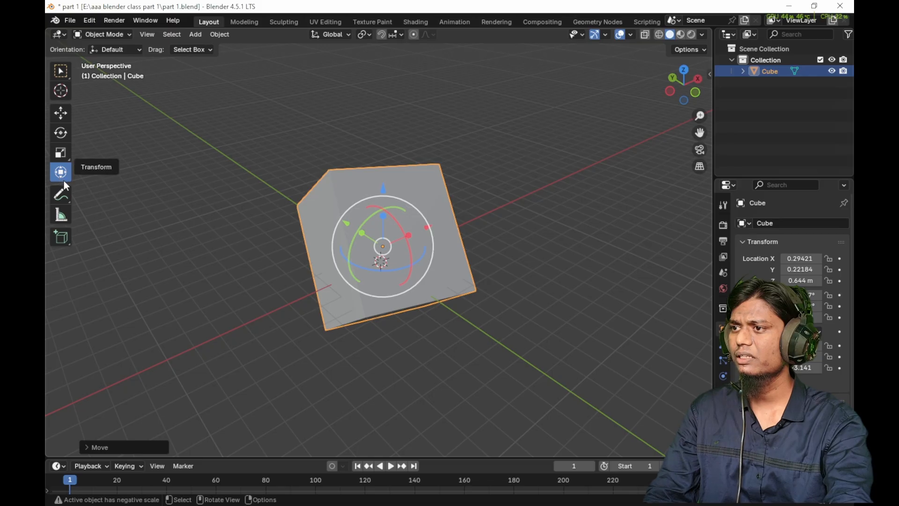
{"action": "key", "text": "g"}
{"action": "key", "text": "x"}
{"action": "left_click", "coordinate": [366, 259]}
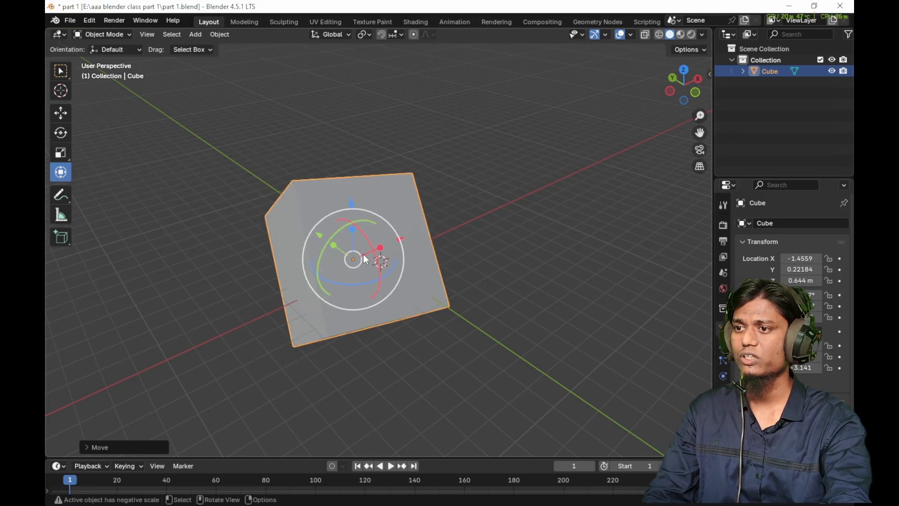
{"action": "left_click_drag", "start_coordinate": [351, 233], "coordinate": [488, 259]}
- Delete the distorted cube and add a new mesh cube at the world origin
{"action": "key", "text": "x"}
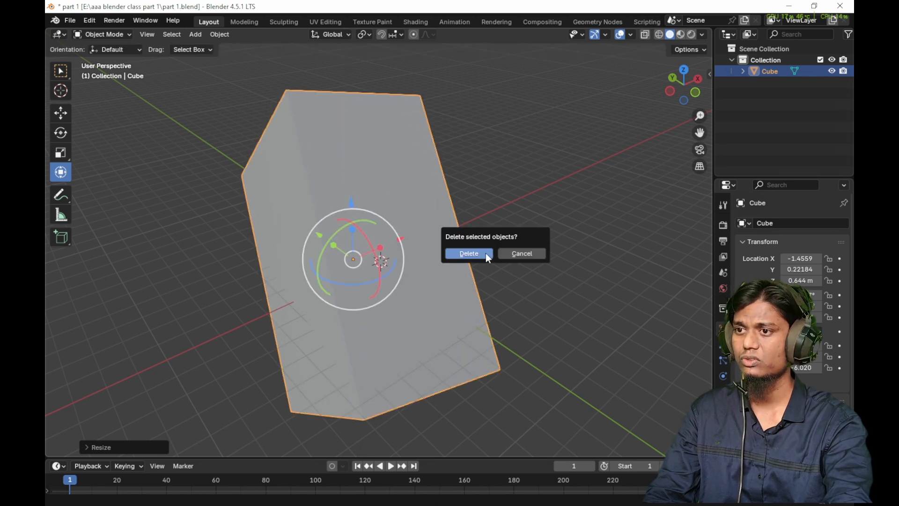
{"action": "left_click", "coordinate": [485, 253]}
{"action": "key", "text": "shift+a"}
{"action": "mouse_move", "coordinate": [385, 254]}
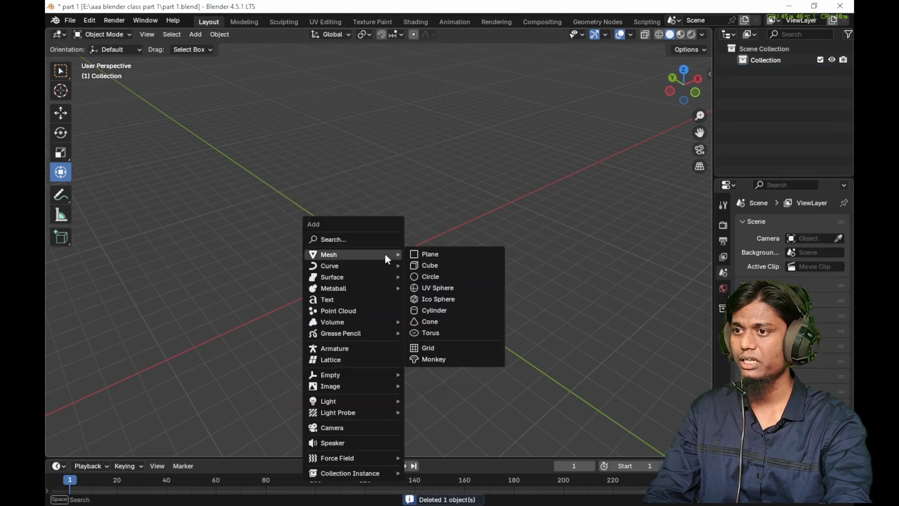
{"action": "left_click", "coordinate": [412, 263]}
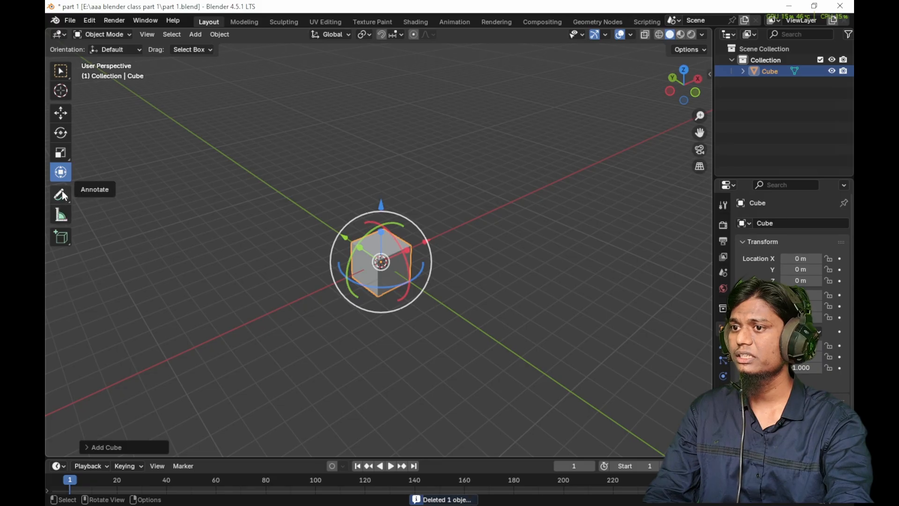
- Handwrite the numbers 1, 2 and 3 near the cube with the Annotate tool, using 3D Cursor placement
{"action": "left_click", "coordinate": [61, 194]}
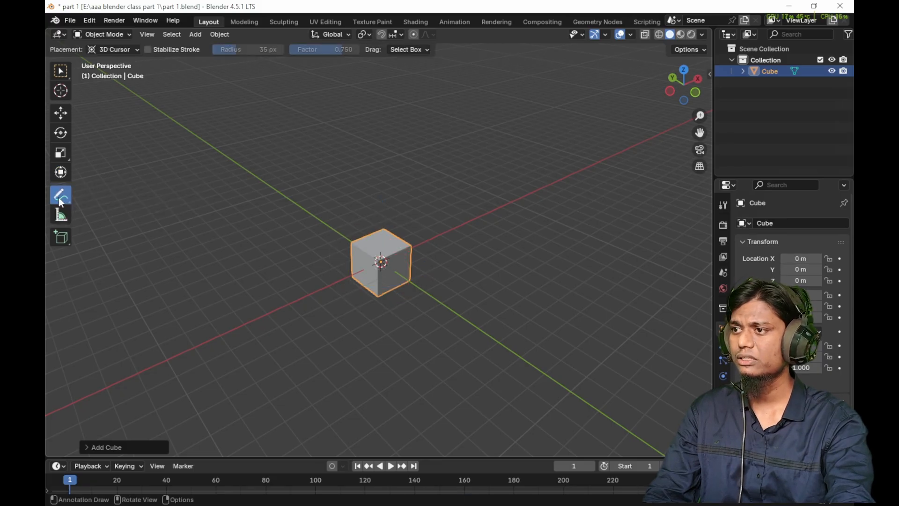
{"action": "mouse_move", "coordinate": [410, 220]}
{"action": "middle_mouse_down"}
{"action": "mouse_move", "coordinate": [371, 240]}
{"action": "mouse_move", "coordinate": [377, 222]}
{"action": "middle_mouse_up"}
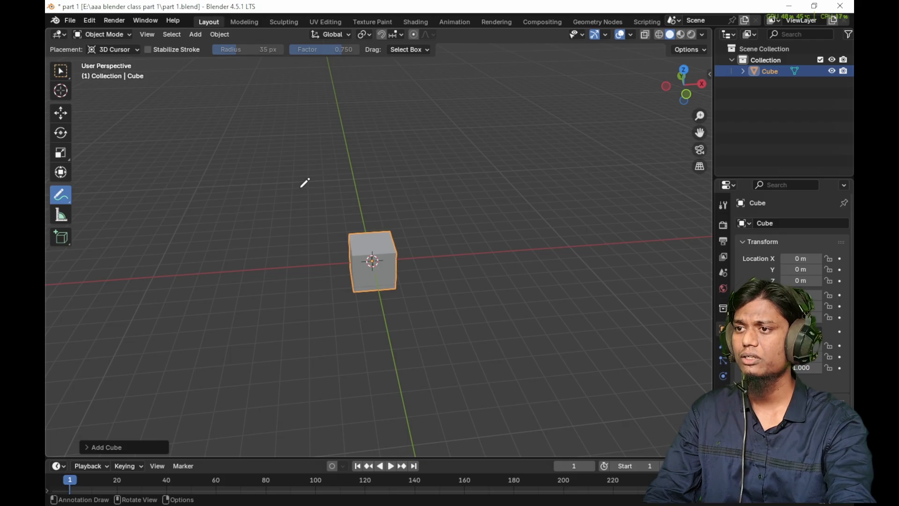
{"action": "mouse_move", "coordinate": [312, 129]}
{"action": "left_mouse_down"}
{"action": "mouse_move", "coordinate": [351, 175]}
{"action": "mouse_move", "coordinate": [355, 211]}
{"action": "left_mouse_up"}
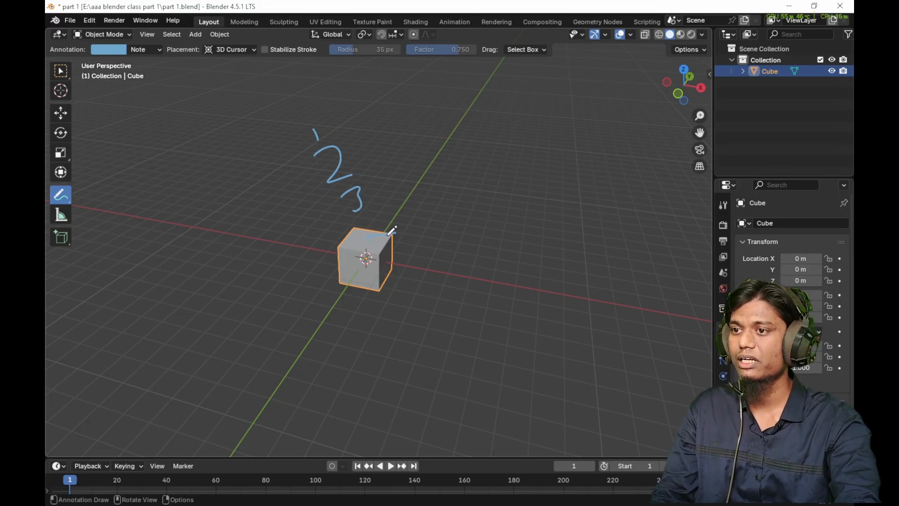
{"action": "mouse_move", "coordinate": [396, 230]}
{"action": "left_mouse_down"}
{"action": "mouse_move", "coordinate": [374, 234]}
{"action": "mouse_move", "coordinate": [371, 269]}
{"action": "left_mouse_up"}
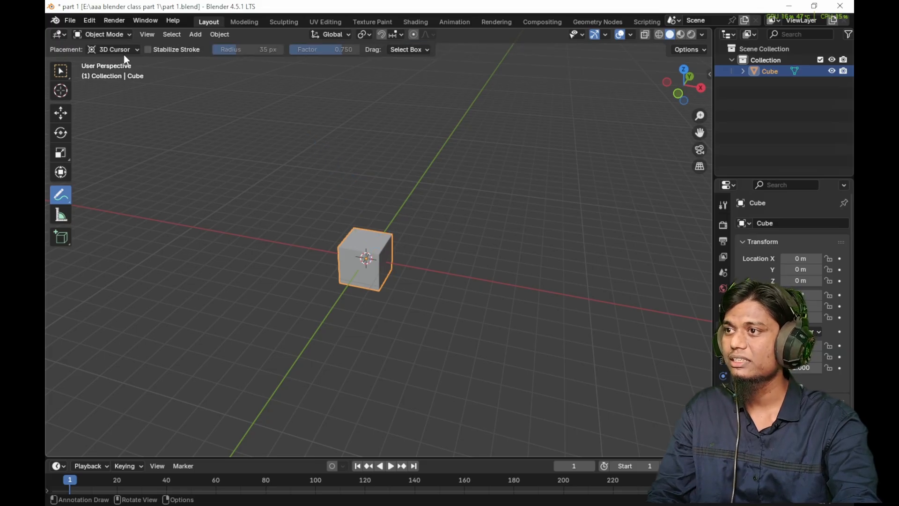
- Set the annotation placement to View, write a letter A beside the cube, and orbit to check how it behaves
{"action": "left_click", "coordinate": [129, 50]}
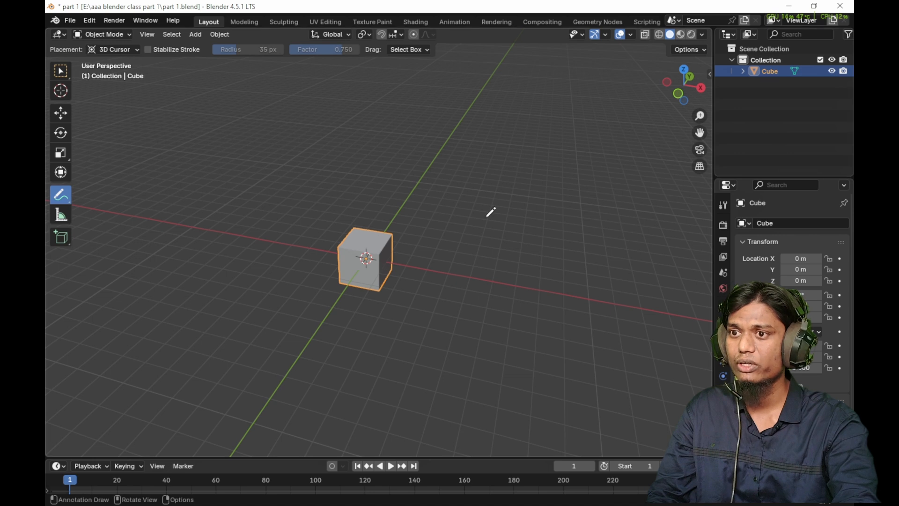
{"action": "left_click", "coordinate": [126, 50]}
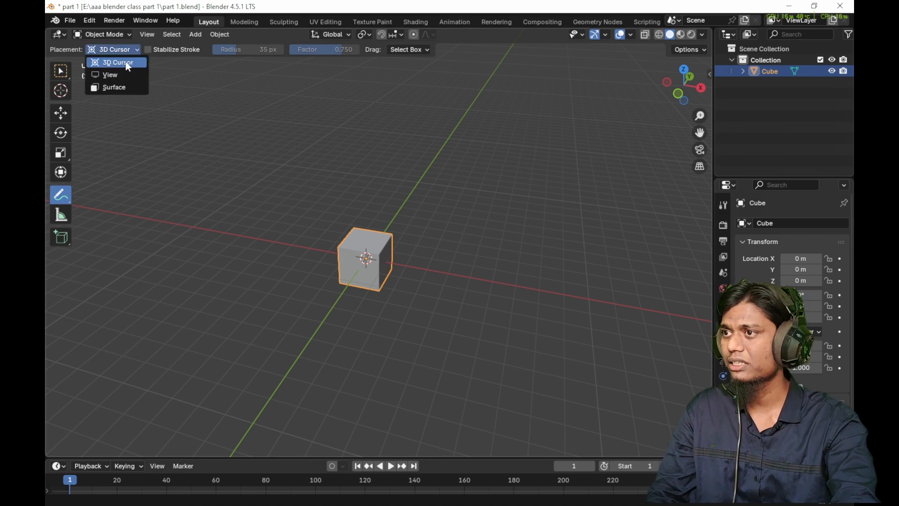
{"action": "left_click", "coordinate": [128, 74]}
{"action": "left_click_drag", "start_coordinate": [457, 137], "coordinate": [463, 184]}
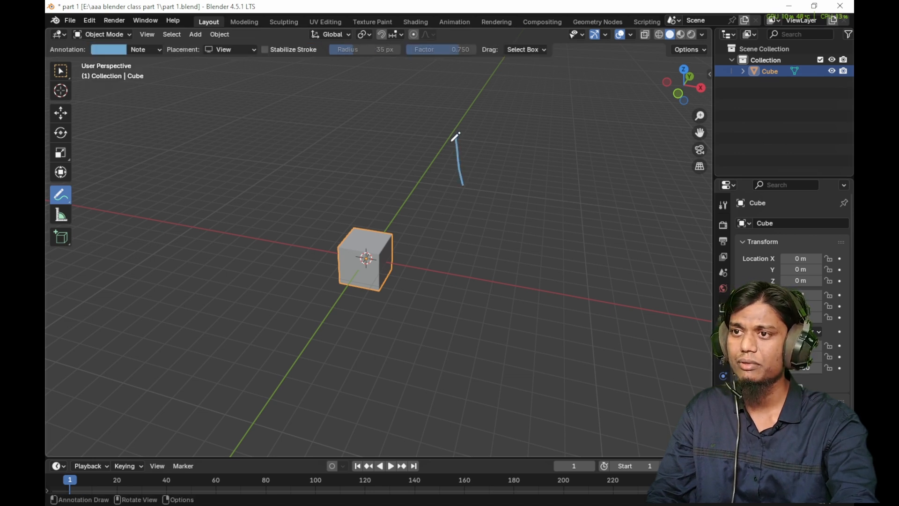
{"action": "mouse_move", "coordinate": [457, 143]}
{"action": "left_mouse_down"}
{"action": "mouse_move", "coordinate": [481, 179]}
{"action": "mouse_move", "coordinate": [478, 163]}
{"action": "left_mouse_up"}
{"action": "mouse_move", "coordinate": [478, 163]}
{"action": "middle_mouse_down"}
{"action": "mouse_move", "coordinate": [548, 237]}
{"action": "mouse_move", "coordinate": [520, 220]}
{"action": "mouse_move", "coordinate": [499, 257]}
{"action": "mouse_move", "coordinate": [465, 275]}
{"action": "middle_mouse_up"}
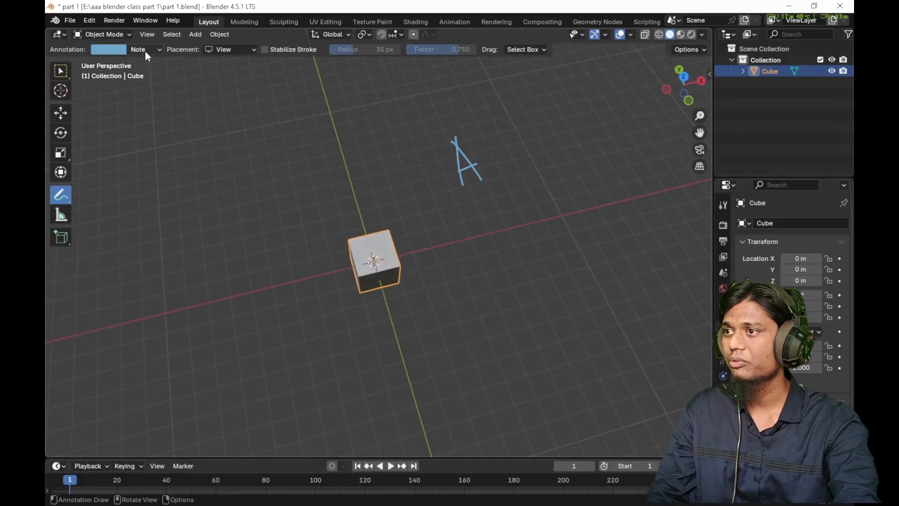
- Set the annotation placement to 3D Cursor, write a second letter A beside the cube, and orbit to compare both letters
{"action": "left_click", "coordinate": [229, 49]}
{"action": "left_click", "coordinate": [233, 65]}
{"action": "left_click_drag", "start_coordinate": [478, 217], "coordinate": [490, 249]}
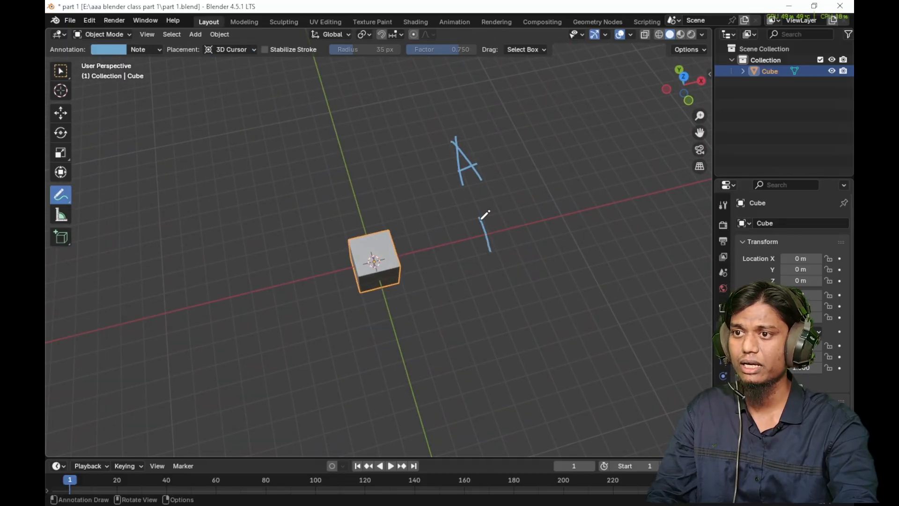
{"action": "mouse_move", "coordinate": [480, 218]}
{"action": "left_mouse_down"}
{"action": "mouse_move", "coordinate": [514, 236]}
{"action": "mouse_move", "coordinate": [503, 229]}
{"action": "left_mouse_up"}
{"action": "mouse_move", "coordinate": [508, 235]}
{"action": "middle_mouse_down"}
{"action": "mouse_move", "coordinate": [579, 273]}
{"action": "mouse_move", "coordinate": [381, 209]}
{"action": "mouse_move", "coordinate": [549, 217]}
{"action": "mouse_move", "coordinate": [427, 217]}
{"action": "mouse_move", "coordinate": [415, 171]}
{"action": "mouse_move", "coordinate": [582, 251]}
{"action": "mouse_move", "coordinate": [458, 243]}
{"action": "mouse_move", "coordinate": [487, 253]}
{"action": "mouse_move", "coordinate": [464, 171]}
{"action": "middle_mouse_up"}
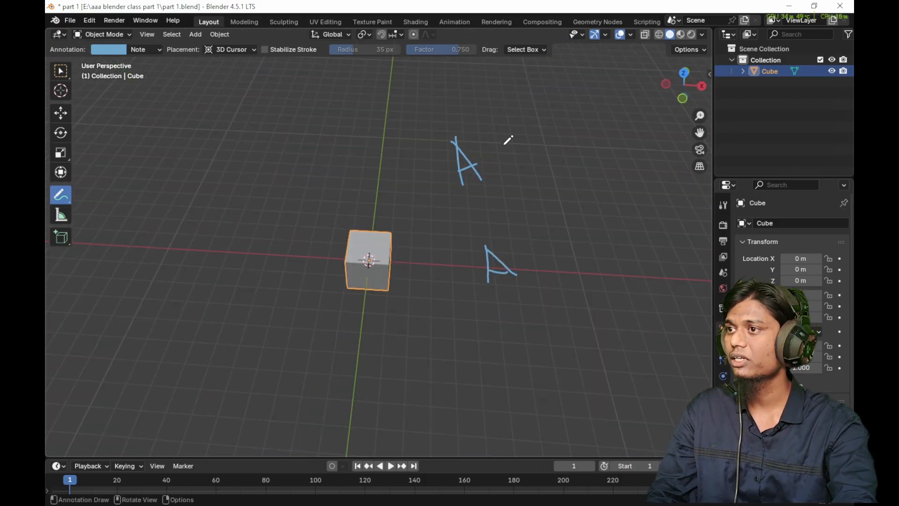
- Set the annotation placement to Surface and draw a letter A on the cube's top and front faces
{"action": "left_click", "coordinate": [239, 50]}
{"action": "left_click", "coordinate": [240, 87]}
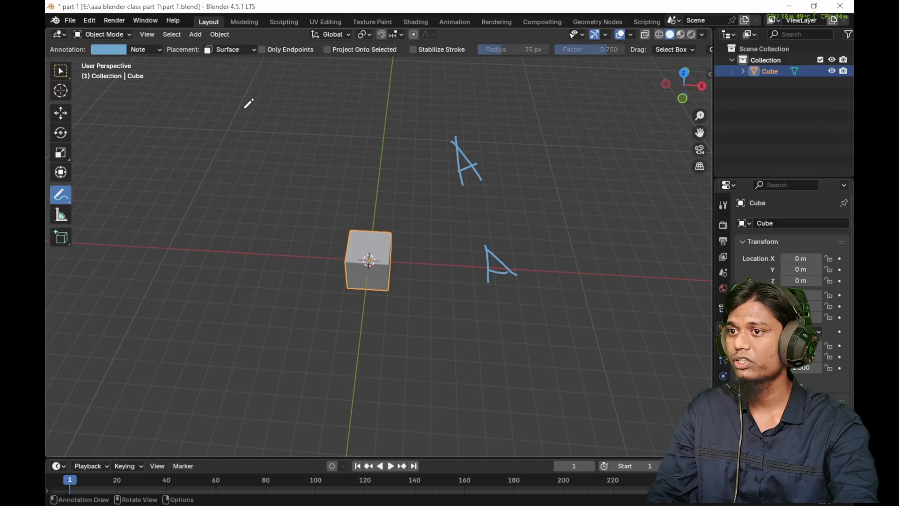
{"action": "left_click_drag", "start_coordinate": [363, 242], "coordinate": [370, 251]}
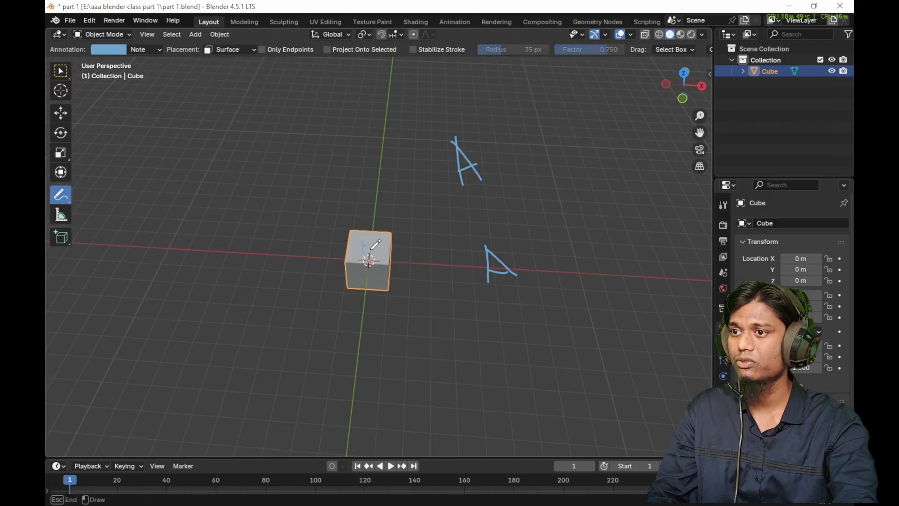
{"action": "mouse_move", "coordinate": [375, 246]}
{"action": "middle_mouse_down"}
{"action": "mouse_move", "coordinate": [570, 209]}
{"action": "mouse_move", "coordinate": [411, 191]}
{"action": "mouse_move", "coordinate": [426, 237]}
{"action": "mouse_move", "coordinate": [398, 228]}
{"action": "mouse_move", "coordinate": [432, 261]}
{"action": "mouse_move", "coordinate": [407, 280]}
{"action": "mouse_move", "coordinate": [409, 252]}
{"action": "middle_mouse_up"}
{"action": "scroll", "coordinate": [417, 261], "scroll_direction": "up", "scroll_amount": 10}
{"action": "scroll", "coordinate": [396, 231], "scroll_direction": "down", "scroll_amount": 10}
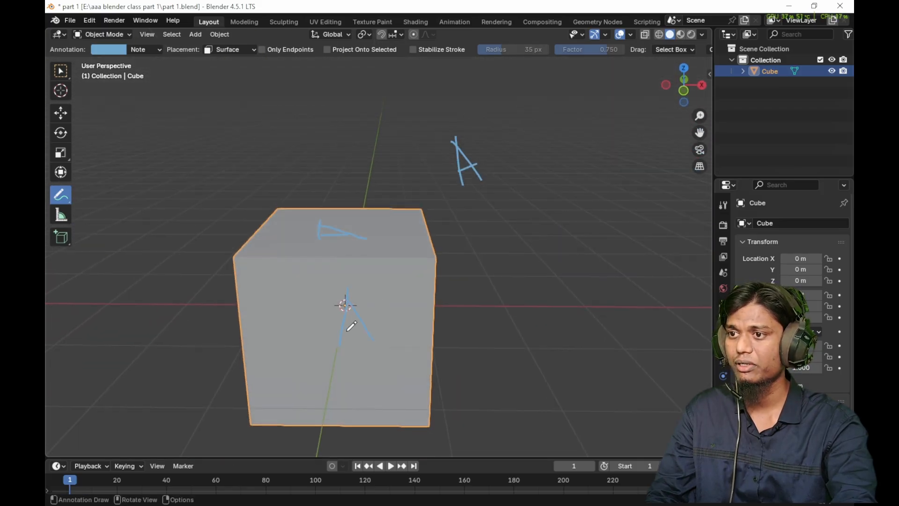
- With Surface placement, annotate a short stroke on the cube's side face and a letter A in the empty space beside it
{"action": "mouse_move", "coordinate": [401, 309]}
{"action": "middle_mouse_down"}
{"action": "mouse_move", "coordinate": [494, 286]}
{"action": "mouse_move", "coordinate": [421, 311]}
{"action": "mouse_move", "coordinate": [517, 231]}
{"action": "middle_mouse_up"}
{"action": "left_click_drag", "start_coordinate": [532, 217], "coordinate": [572, 264]}
{"action": "left_click_drag", "start_coordinate": [500, 242], "coordinate": [539, 248]}
{"action": "mouse_move", "coordinate": [539, 248]}
{"action": "middle_mouse_down"}
{"action": "mouse_move", "coordinate": [502, 267]}
{"action": "mouse_move", "coordinate": [430, 261]}
{"action": "middle_mouse_up"}
{"action": "mouse_move", "coordinate": [366, 303]}
{"action": "left_mouse_down"}
{"action": "mouse_move", "coordinate": [391, 277]}
{"action": "mouse_move", "coordinate": [403, 295]}
{"action": "mouse_move", "coordinate": [394, 285]}
{"action": "left_mouse_up"}
{"action": "mouse_move", "coordinate": [421, 293]}
{"action": "middle_mouse_down"}
{"action": "mouse_move", "coordinate": [382, 278]}
{"action": "mouse_move", "coordinate": [475, 283]}
{"action": "mouse_move", "coordinate": [500, 305]}
{"action": "mouse_move", "coordinate": [499, 291]}
{"action": "middle_mouse_up"}
- Return the annotation placement to 3D Cursor, enable Stabilize Stroke, and draw a long wavy line and another letter A
{"action": "left_click", "coordinate": [241, 50]}
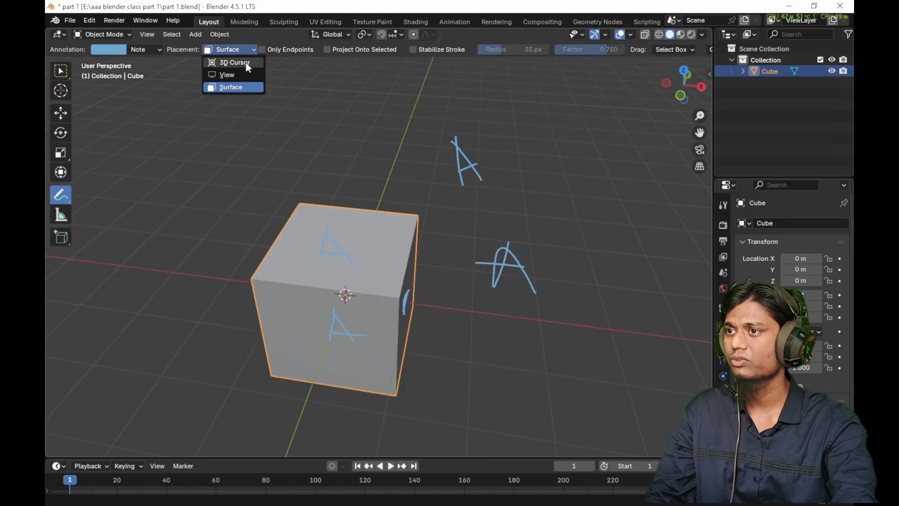
{"action": "left_click", "coordinate": [224, 62]}
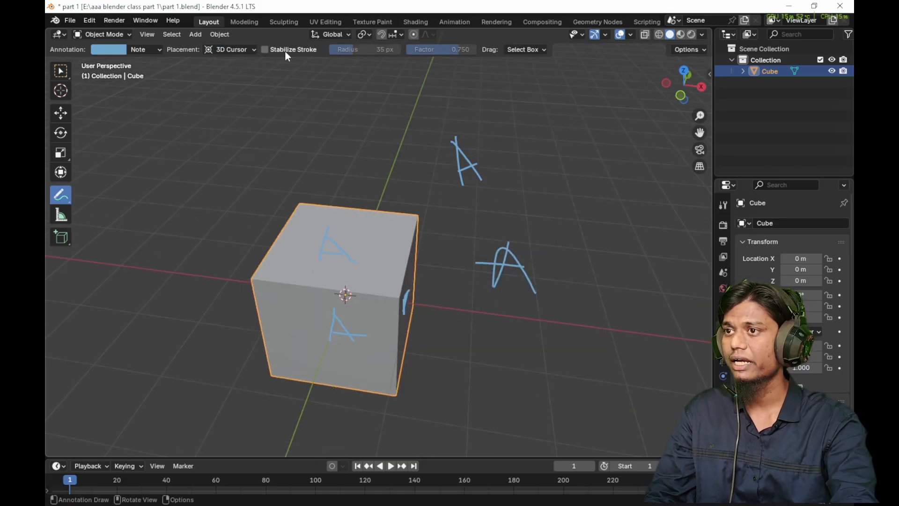
{"action": "left_click", "coordinate": [265, 50]}
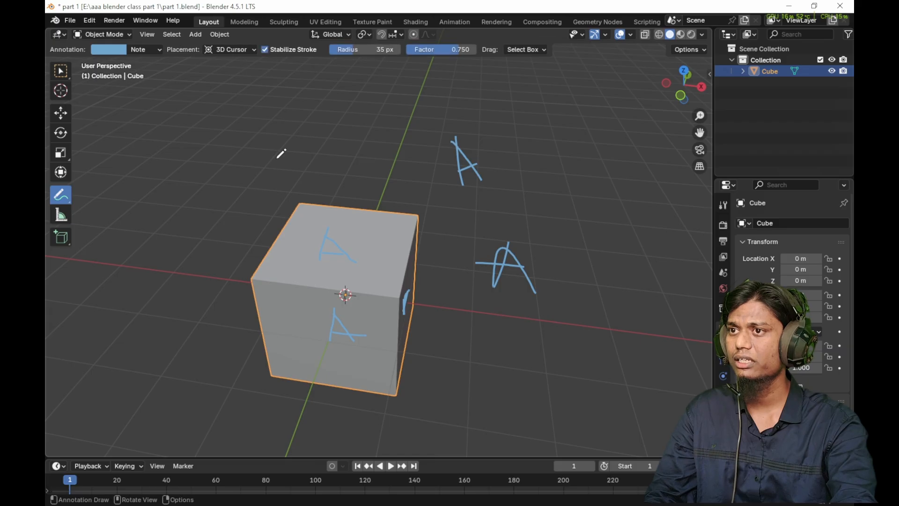
{"action": "left_click_drag", "start_coordinate": [263, 124], "coordinate": [257, 167]}
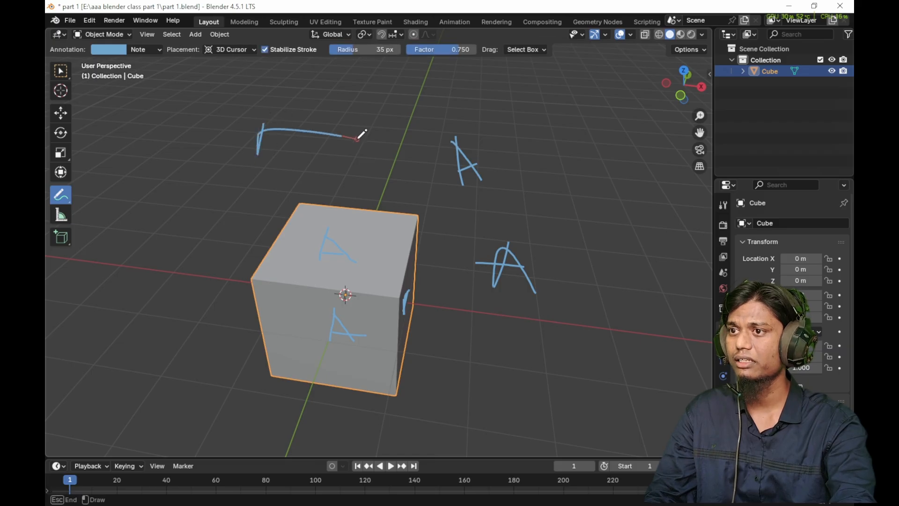
{"action": "left_click_drag", "start_coordinate": [500, 126], "coordinate": [595, 132]}
{"action": "mouse_move", "coordinate": [522, 174]}
{"action": "left_mouse_down"}
{"action": "mouse_move", "coordinate": [580, 169]}
{"action": "mouse_move", "coordinate": [526, 228]}
{"action": "left_mouse_up"}
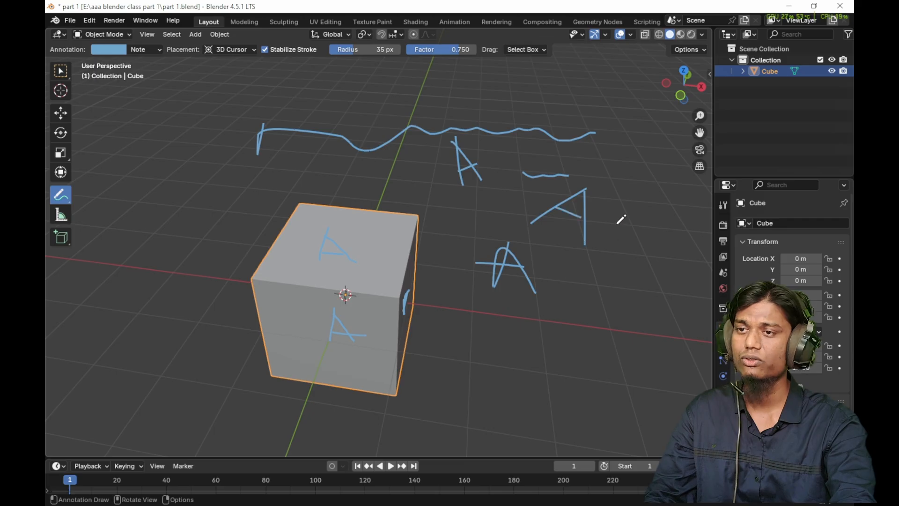
- Adjust the stroke stabilization to a factor of 0.677 and a radius of 48 px, drawing test lines above the cube
{"action": "left_click_drag", "start_coordinate": [440, 50], "coordinate": [412, 49]}
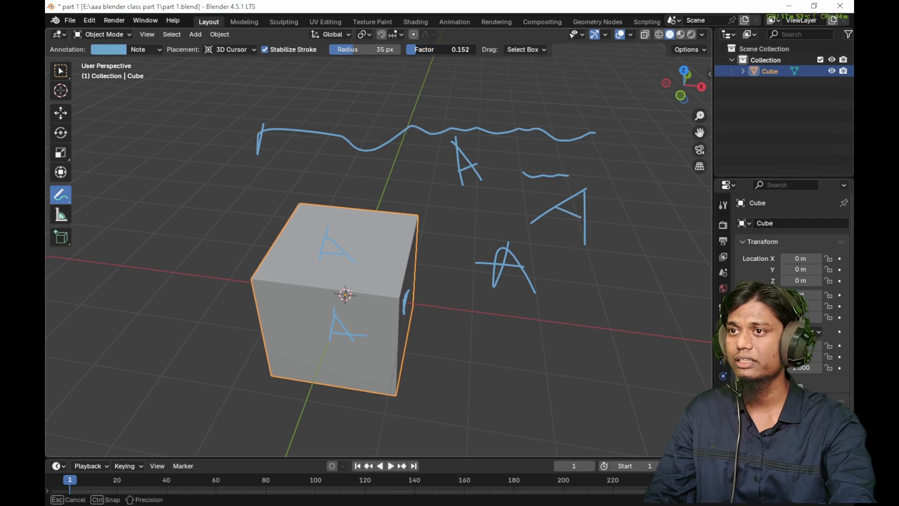
{"action": "left_click_drag", "start_coordinate": [470, 49], "coordinate": [477, 49]}
{"action": "left_click_drag", "start_coordinate": [327, 73], "coordinate": [540, 74]}
{"action": "left_click_drag", "start_coordinate": [381, 49], "coordinate": [393, 49]}
{"action": "mouse_move", "coordinate": [405, 101]}
{"action": "left_mouse_down"}
{"action": "mouse_move", "coordinate": [487, 86]}
{"action": "mouse_move", "coordinate": [576, 114]}
{"action": "mouse_move", "coordinate": [627, 178]}
{"action": "mouse_move", "coordinate": [612, 161]}
{"action": "mouse_move", "coordinate": [608, 235]}
{"action": "mouse_move", "coordinate": [574, 267]}
{"action": "left_mouse_up"}
{"action": "left_click_drag", "start_coordinate": [362, 49], "coordinate": [363, 50]}
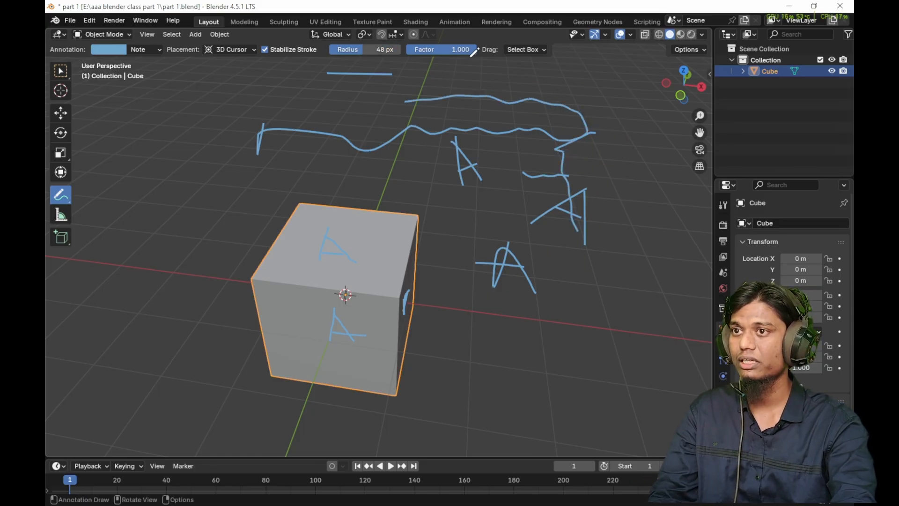
{"action": "left_click", "coordinate": [540, 47]}
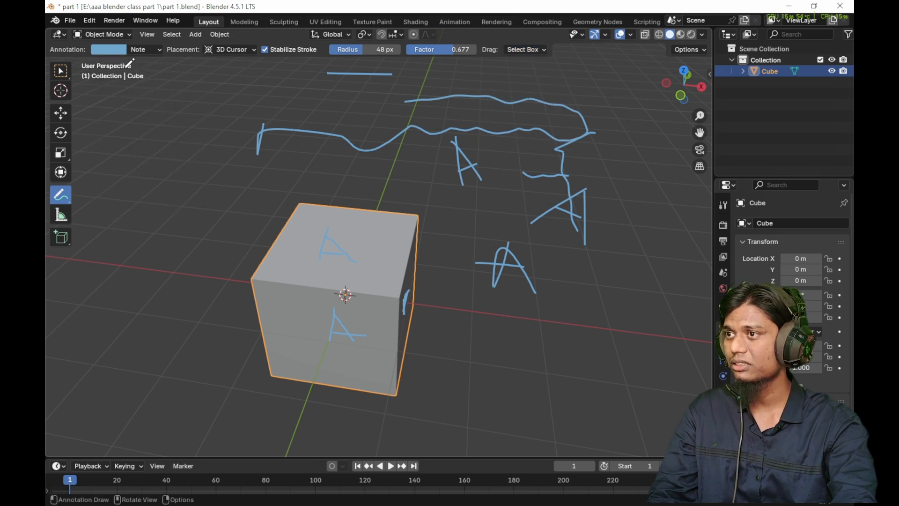
- Change the Note annotation layer's color to red and add a second annotation layer
{"action": "left_click", "coordinate": [116, 50]}
{"action": "left_click_drag", "start_coordinate": [132, 108], "coordinate": [134, 149]}
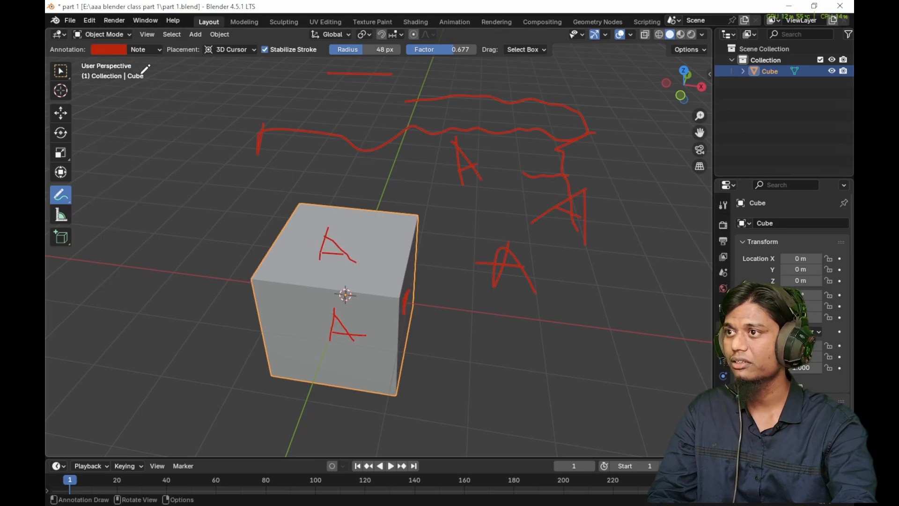
{"action": "left_click", "coordinate": [143, 51]}
{"action": "left_click", "coordinate": [217, 86]}
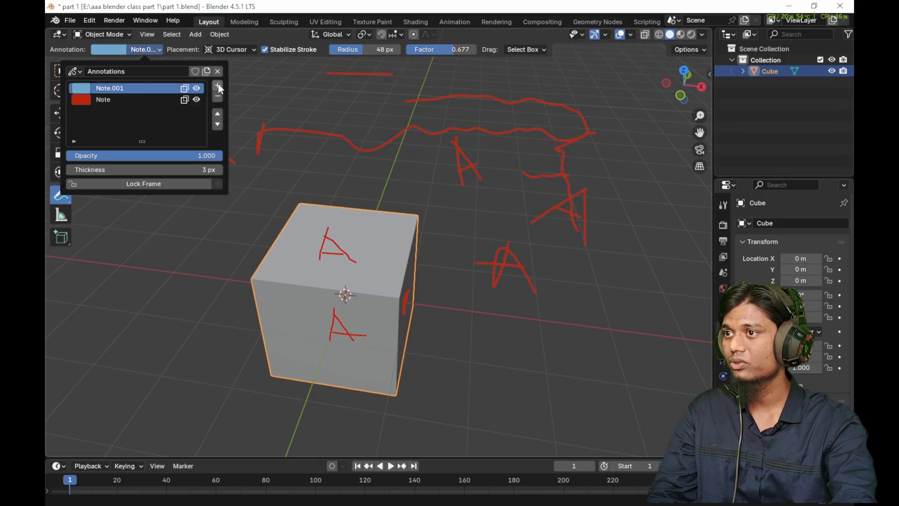
- Make the Note.001 layer active and draw a few blue strokes behind the cube's top edge
{"action": "left_click", "coordinate": [121, 99]}
{"action": "left_click", "coordinate": [117, 90]}
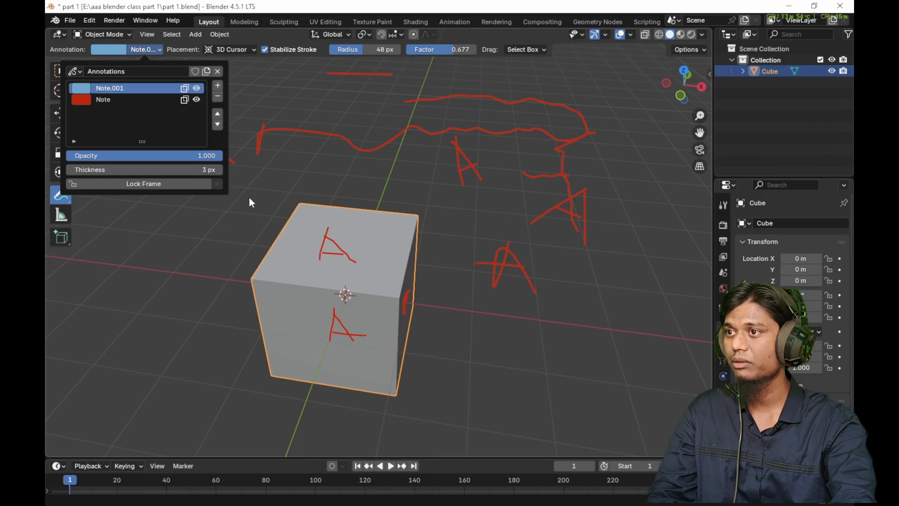
{"action": "left_click_drag", "start_coordinate": [200, 202], "coordinate": [255, 189]}
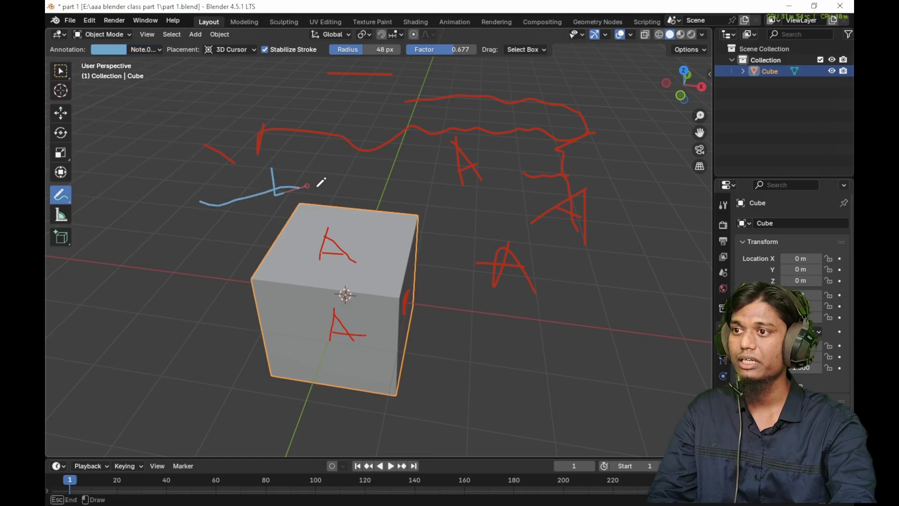
{"action": "mouse_move", "coordinate": [320, 182]}
{"action": "left_mouse_down"}
{"action": "mouse_move", "coordinate": [305, 185]}
{"action": "mouse_move", "coordinate": [362, 190]}
{"action": "left_mouse_up"}
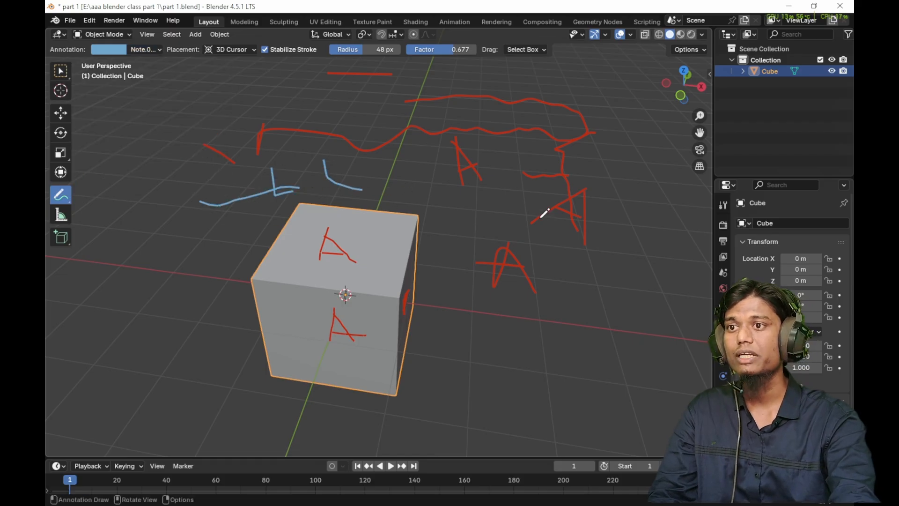
- Delete both annotation layers, Note.001 and Note
{"action": "left_click", "coordinate": [145, 49]}
{"action": "left_click", "coordinate": [216, 90]}
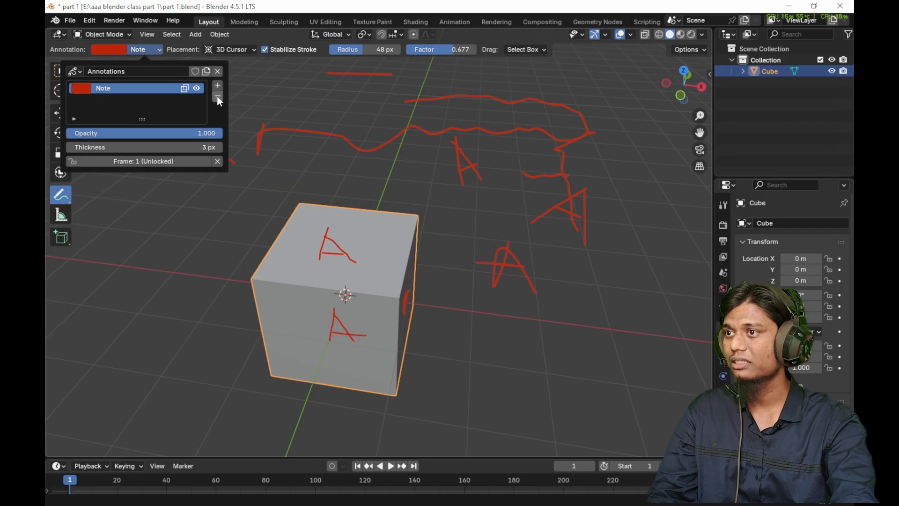
{"action": "left_click", "coordinate": [216, 90]}
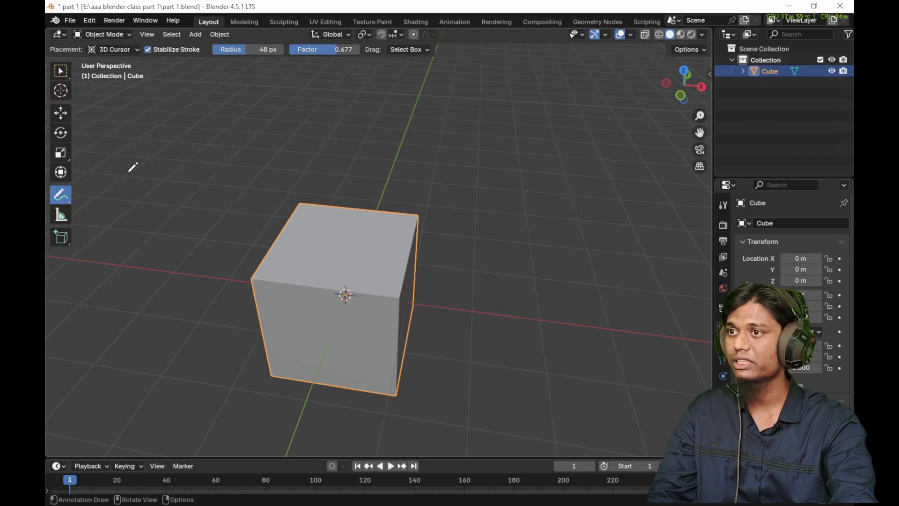
- Draw two test annotation strokes above the cube and remove their annotation data
{"action": "left_click_drag", "start_coordinate": [336, 135], "coordinate": [349, 180]}
{"action": "left_click_drag", "start_coordinate": [343, 147], "coordinate": [463, 161]}
{"action": "left_click", "coordinate": [145, 50]}
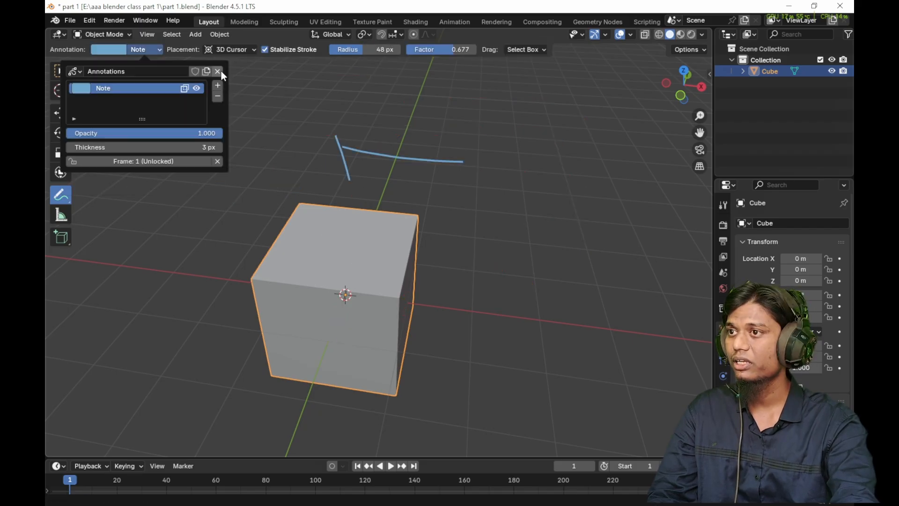
{"action": "left_click", "coordinate": [219, 72]}
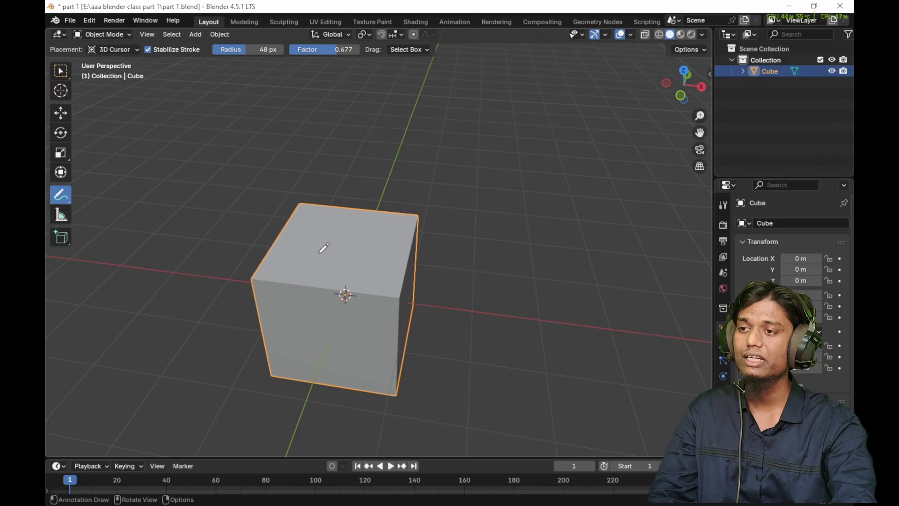
- Draw a short freehand annotation on the cube's top face and several strokes beside its upper corner, viewing them from above
{"action": "mouse_move", "coordinate": [318, 235]}
{"action": "left_mouse_down"}
{"action": "mouse_move", "coordinate": [320, 265]}
{"action": "mouse_move", "coordinate": [332, 262]}
{"action": "left_mouse_up"}
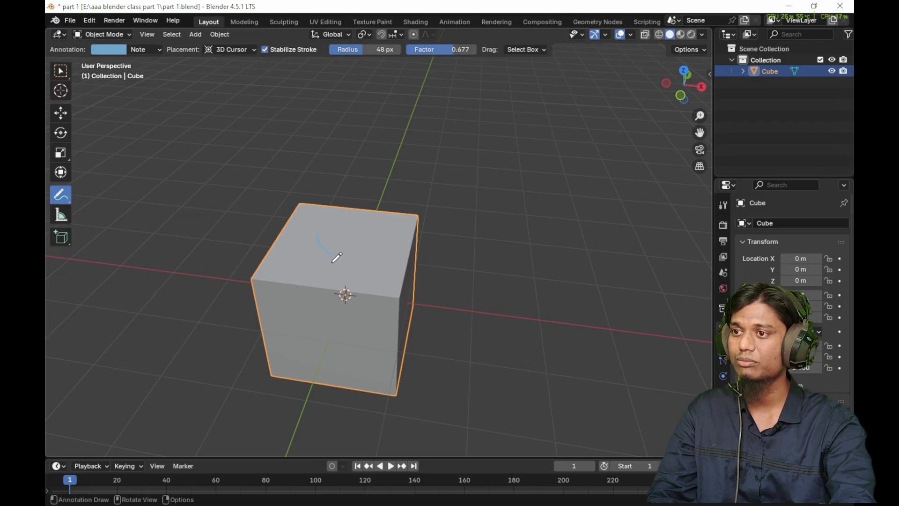
{"action": "mouse_move", "coordinate": [416, 228]}
{"action": "left_mouse_down"}
{"action": "mouse_move", "coordinate": [427, 269]}
{"action": "mouse_move", "coordinate": [534, 253]}
{"action": "left_mouse_up"}
{"action": "left_click_drag", "start_coordinate": [397, 229], "coordinate": [510, 225]}
{"action": "left_click_drag", "start_coordinate": [516, 228], "coordinate": [529, 255]}
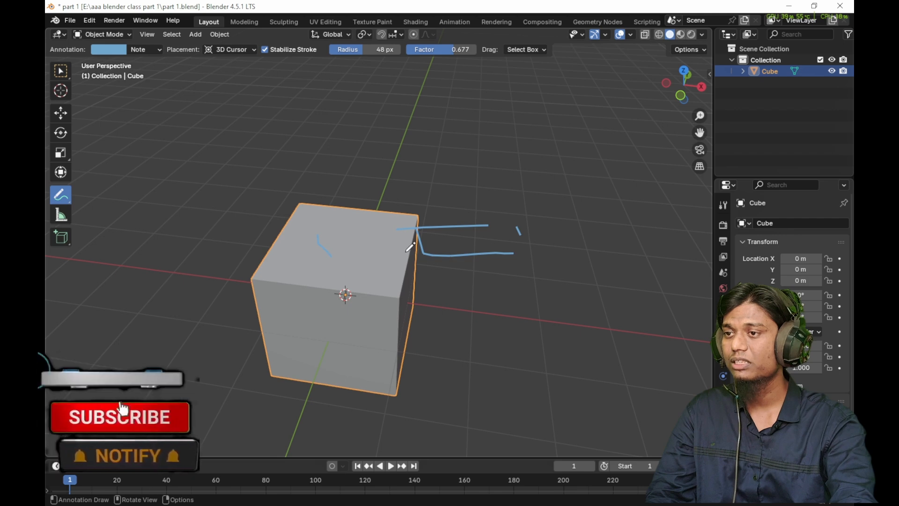
{"action": "mouse_move", "coordinate": [481, 269]}
{"action": "middle_mouse_down"}
{"action": "mouse_move", "coordinate": [426, 255]}
{"action": "mouse_move", "coordinate": [418, 237]}
{"action": "mouse_move", "coordinate": [257, 288]}
{"action": "mouse_move", "coordinate": [429, 257]}
{"action": "mouse_move", "coordinate": [426, 237]}
{"action": "mouse_move", "coordinate": [378, 342]}
{"action": "middle_mouse_up"}
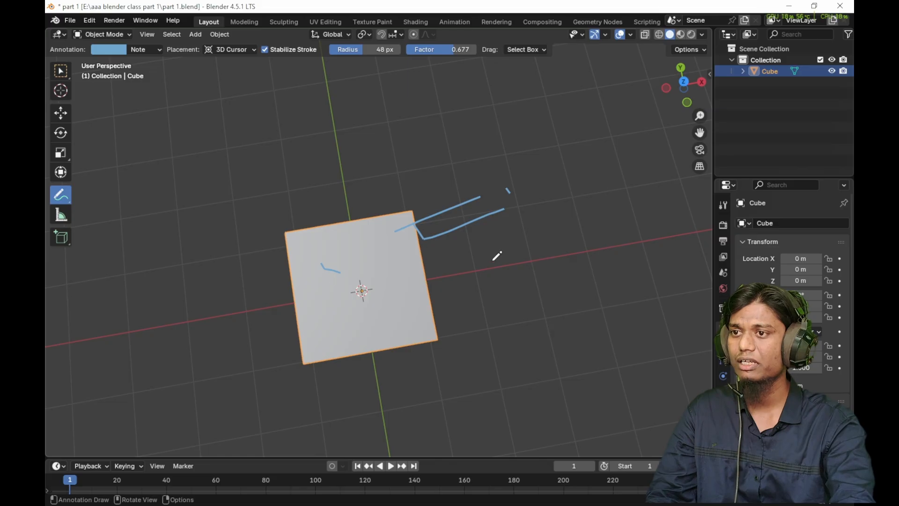
{"action": "middle_click_drag", "start_coordinate": [494, 257], "coordinate": [441, 243]}
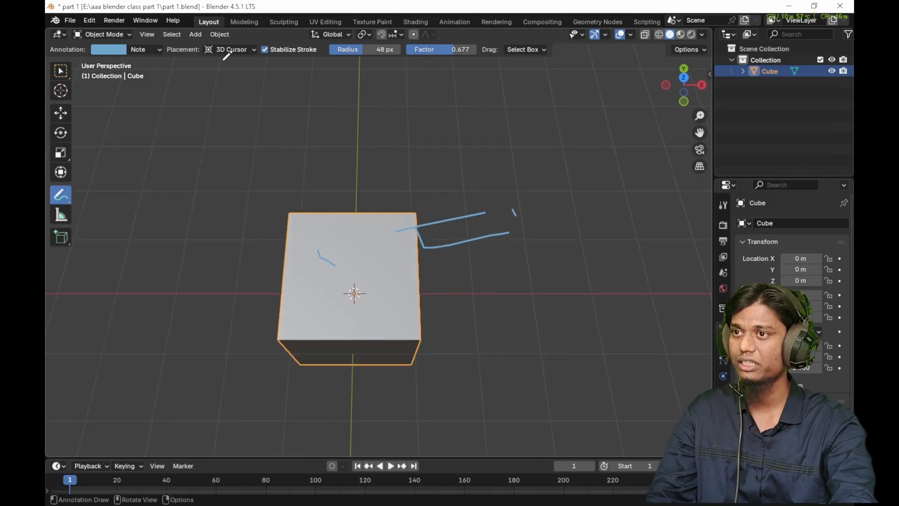
- Use Annotate Line to draw four straight lines forming a rectangle that overlaps the cube's top
{"action": "left_click", "coordinate": [63, 201]}
{"action": "left_click", "coordinate": [89, 199]}
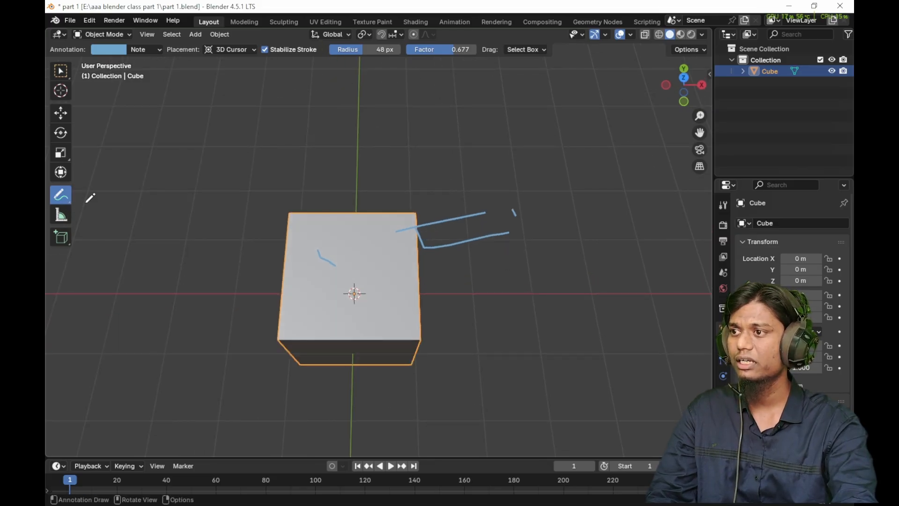
{"action": "left_click", "coordinate": [64, 203]}
{"action": "left_click", "coordinate": [132, 224]}
{"action": "left_click_drag", "start_coordinate": [206, 158], "coordinate": [330, 135]}
{"action": "left_click", "coordinate": [350, 219]}
{"action": "left_click", "coordinate": [229, 255]}
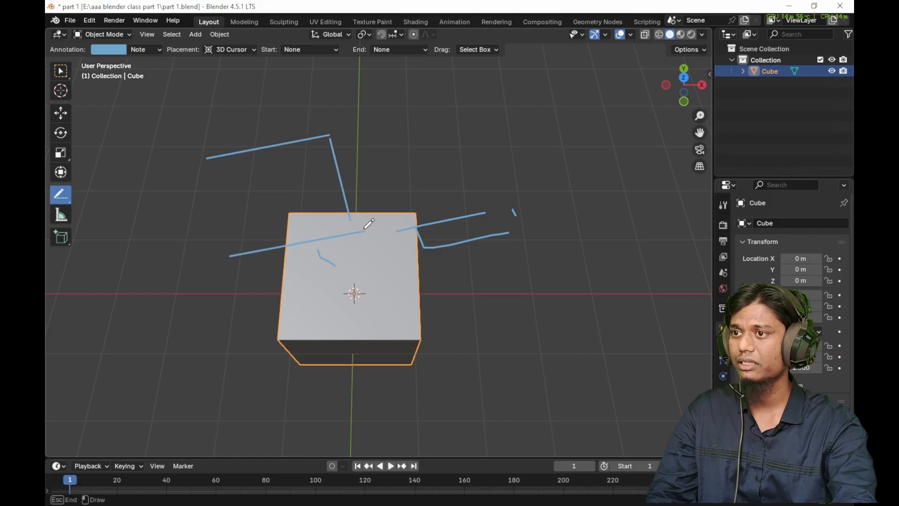
{"action": "left_click_drag", "start_coordinate": [224, 245], "coordinate": [210, 159]}
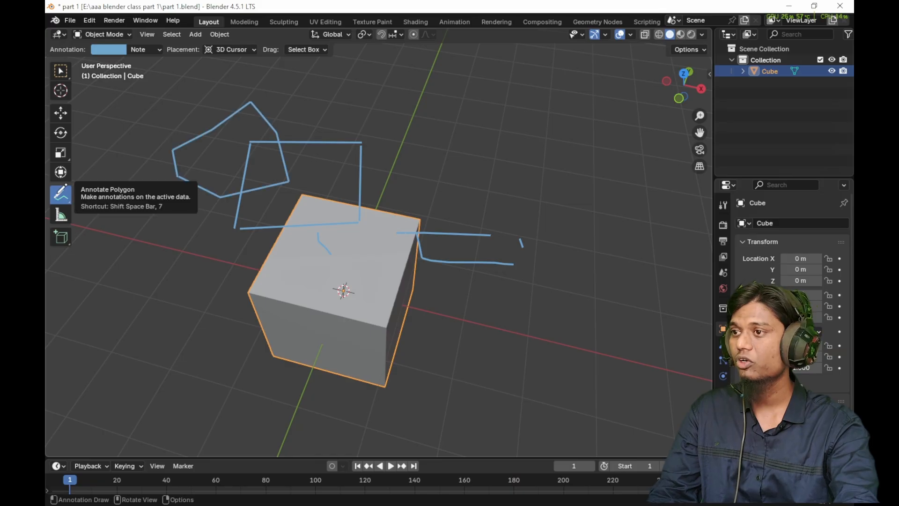
- Use Annotate Polygon to draw a connected, many-cornered outline in the empty space behind the cube
{"action": "left_click", "coordinate": [448, 127]}
{"action": "left_click", "coordinate": [517, 109]}
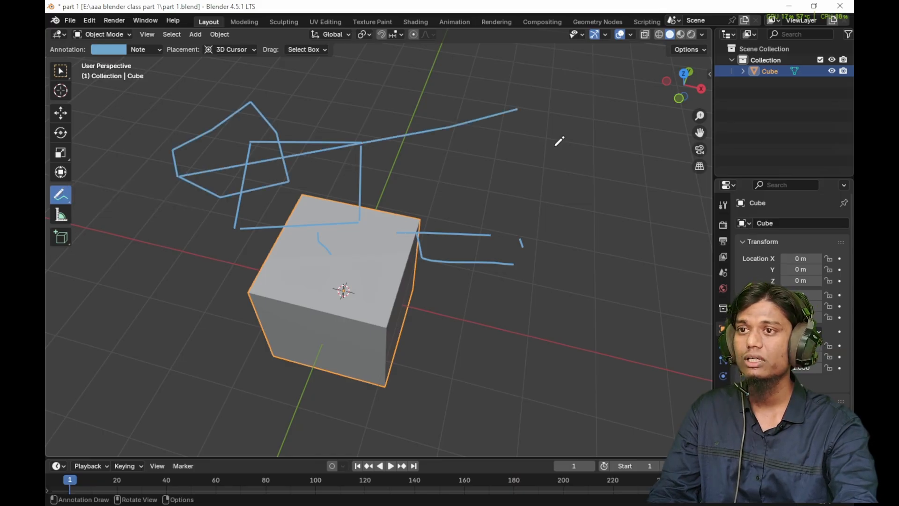
{"action": "left_click", "coordinate": [554, 147]}
{"action": "left_click", "coordinate": [518, 167]}
{"action": "left_click", "coordinate": [603, 189]}
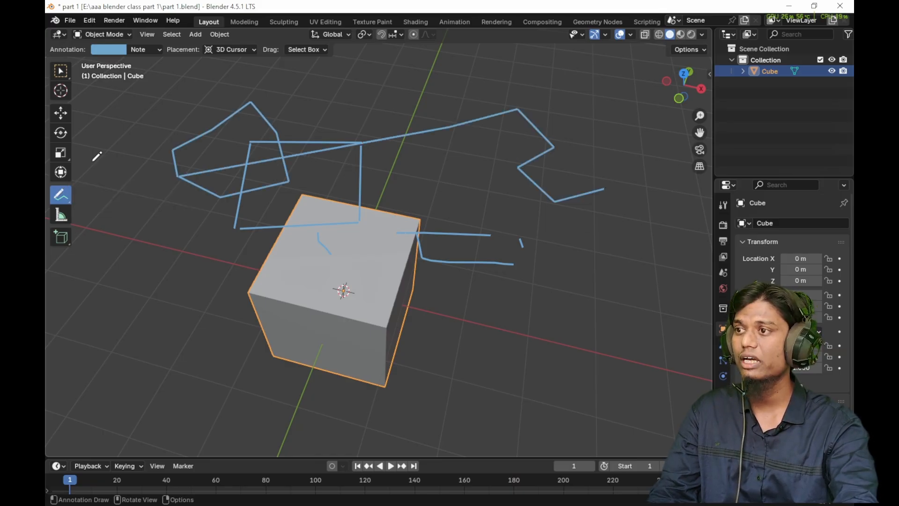
{"action": "left_click", "coordinate": [592, 134]}
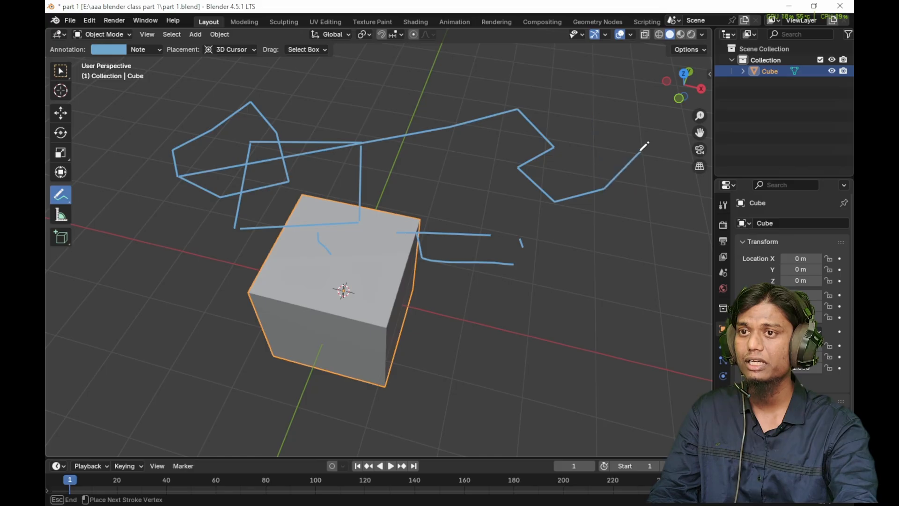
{"action": "left_click", "coordinate": [587, 112]}
{"action": "left_click", "coordinate": [532, 88]}
{"action": "left_click", "coordinate": [389, 107]}
{"action": "left_click", "coordinate": [406, 164]}
{"action": "left_click", "coordinate": [476, 198]}
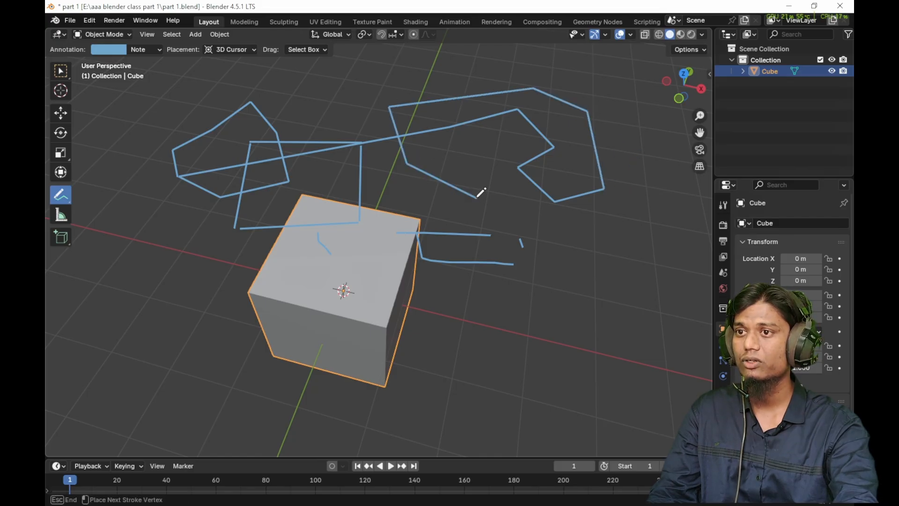
{"action": "left_click", "coordinate": [517, 168]}
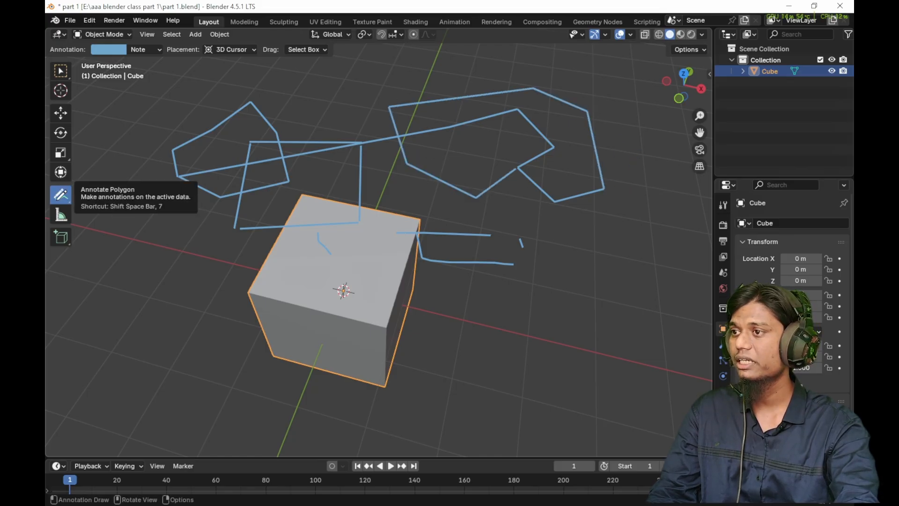
- Use Annotate Eraser with a 25 px radius to erase all the lines and polygons around the cube
{"action": "left_click", "coordinate": [61, 193]}
{"action": "left_click", "coordinate": [61, 194]}
{"action": "left_click", "coordinate": [117, 265]}
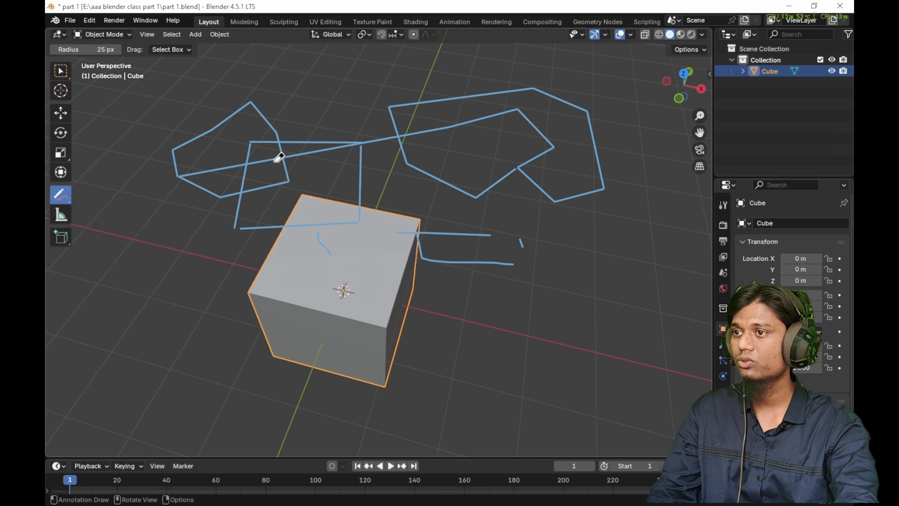
{"action": "mouse_move", "coordinate": [279, 158]}
{"action": "left_mouse_down"}
{"action": "mouse_move", "coordinate": [126, 182]}
{"action": "mouse_move", "coordinate": [335, 139]}
{"action": "mouse_move", "coordinate": [407, 250]}
{"action": "mouse_move", "coordinate": [515, 136]}
{"action": "left_mouse_up"}
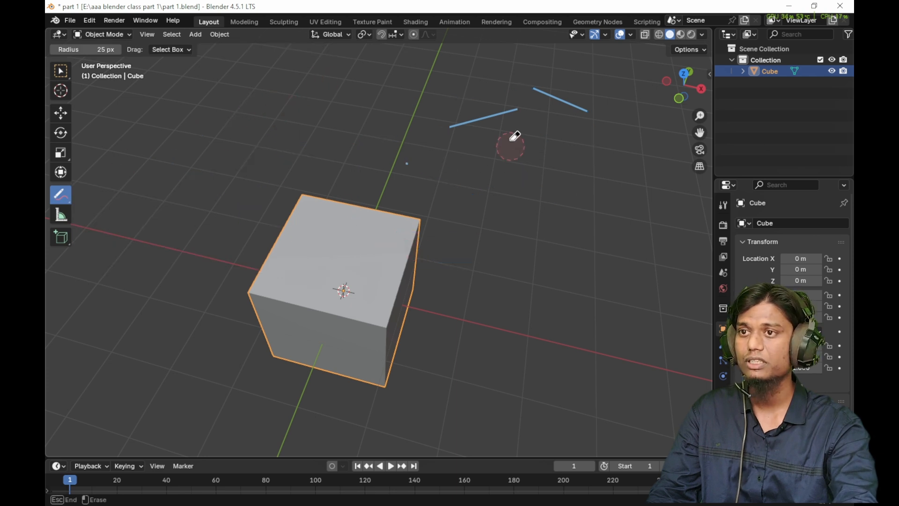
{"action": "left_click_drag", "start_coordinate": [514, 136], "coordinate": [531, 102]}
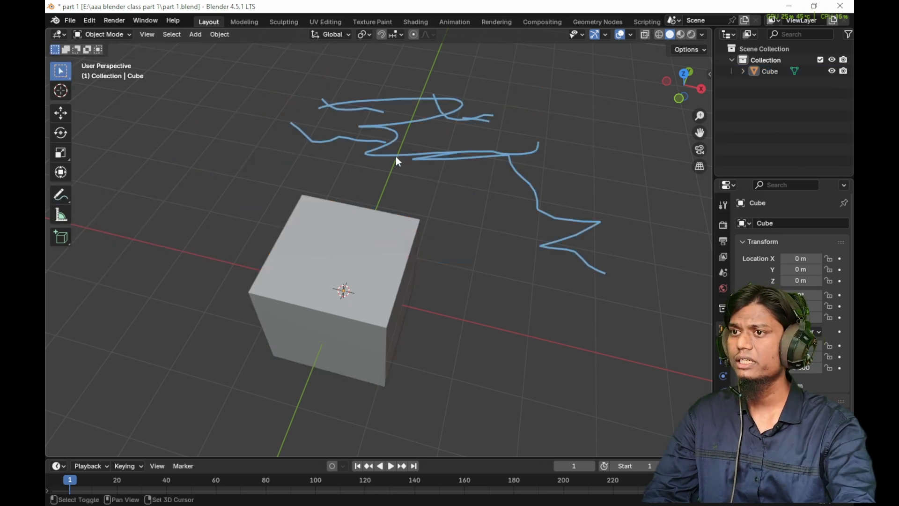
- Bring up the quick tool list, and draw wavy freehand annotations on both sides of the cube while Select Box stays active
{"action": "key", "text": "shift+space"}
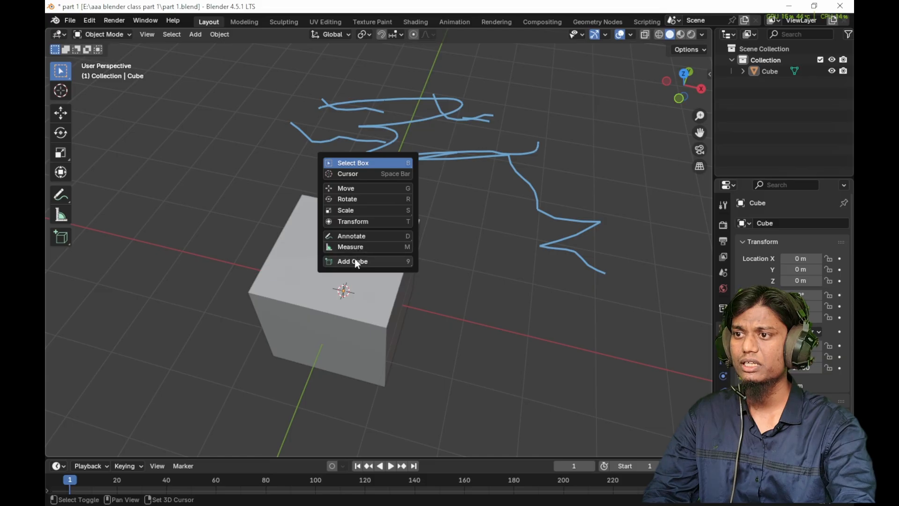
{"action": "left_click", "coordinate": [354, 238]}
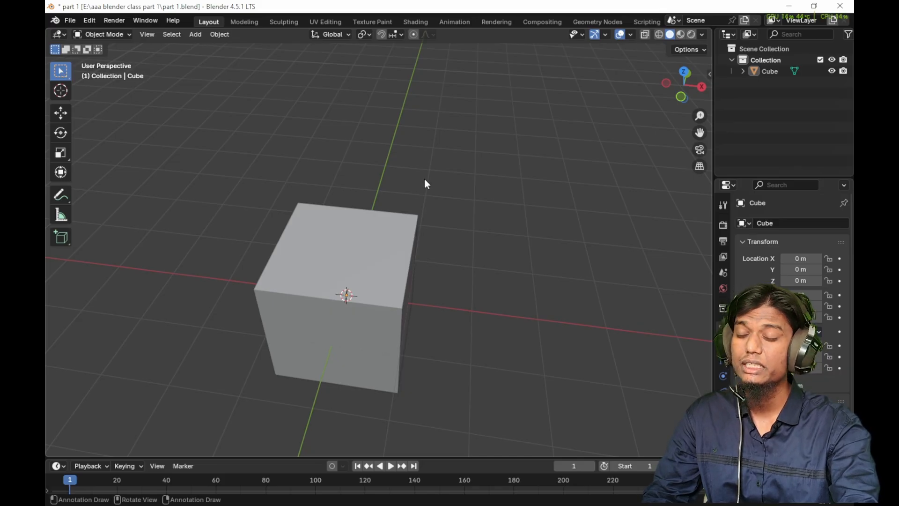
{"action": "left_click_drag", "start_coordinate": [386, 123], "coordinate": [494, 127]}
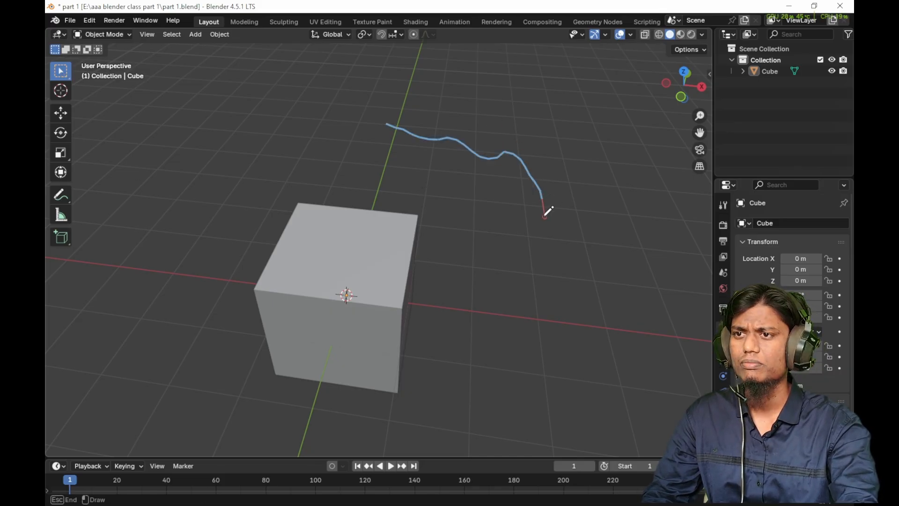
{"action": "left_click_drag", "start_coordinate": [559, 240], "coordinate": [490, 240]}
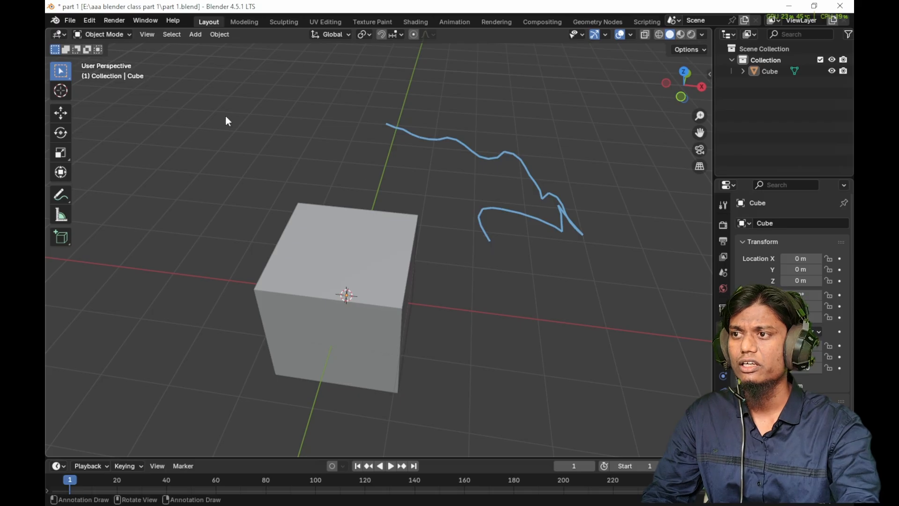
{"action": "left_click_drag", "start_coordinate": [226, 117], "coordinate": [289, 150]}
{"action": "mouse_move", "coordinate": [192, 155]}
{"action": "left_mouse_down"}
{"action": "mouse_move", "coordinate": [209, 189]}
{"action": "mouse_move", "coordinate": [306, 196]}
{"action": "left_mouse_up"}
{"action": "left_click_drag", "start_coordinate": [164, 203], "coordinate": [231, 252]}
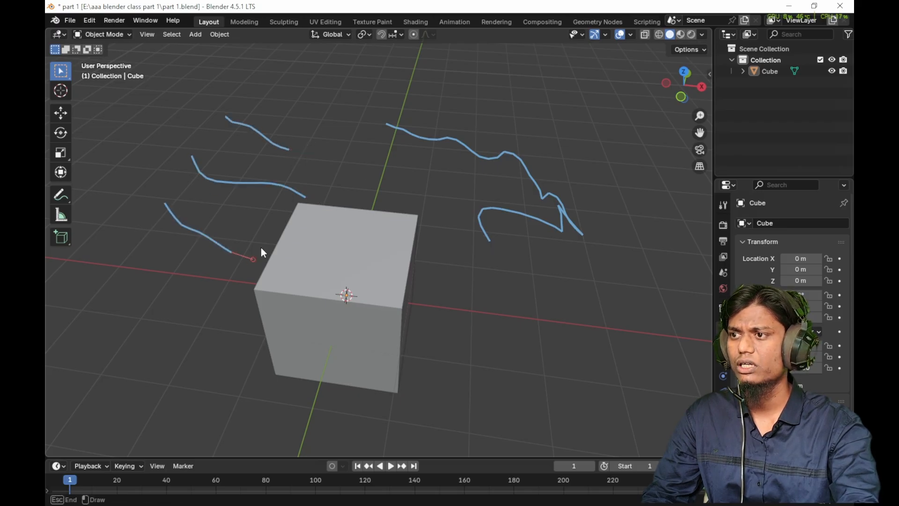
- Erase all the freehand annotation strokes around the cube without switching from Select Box
{"action": "left_click_drag", "start_coordinate": [308, 121], "coordinate": [393, 217]}
{"action": "mouse_move", "coordinate": [499, 253]}
{"action": "right_mouse_down"}
{"action": "mouse_move", "coordinate": [484, 239]}
{"action": "mouse_move", "coordinate": [521, 136]}
{"action": "mouse_move", "coordinate": [386, 126]}
{"action": "right_mouse_up"}
{"action": "mouse_move", "coordinate": [376, 190]}
{"action": "right_mouse_down"}
{"action": "mouse_move", "coordinate": [299, 141]}
{"action": "mouse_move", "coordinate": [230, 117]}
{"action": "mouse_move", "coordinate": [349, 180]}
{"action": "mouse_move", "coordinate": [336, 208]}
{"action": "mouse_move", "coordinate": [519, 155]}
{"action": "right_mouse_up"}
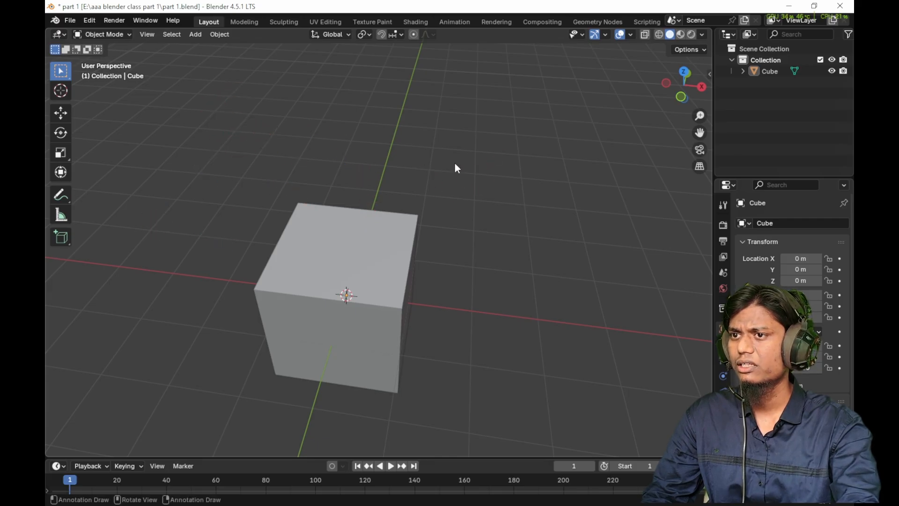
- Draw several crossing wavy annotation strokes behind the cube with Select Box active, and erase them all
{"action": "left_click_drag", "start_coordinate": [345, 101], "coordinate": [536, 141]}
{"action": "mouse_move", "coordinate": [407, 181]}
{"action": "left_mouse_down"}
{"action": "mouse_move", "coordinate": [498, 176]}
{"action": "mouse_move", "coordinate": [579, 201]}
{"action": "left_mouse_up"}
{"action": "left_click_drag", "start_coordinate": [392, 146], "coordinate": [478, 210]}
{"action": "left_click_drag", "start_coordinate": [417, 140], "coordinate": [552, 229]}
{"action": "left_click_drag", "start_coordinate": [321, 108], "coordinate": [556, 201]}
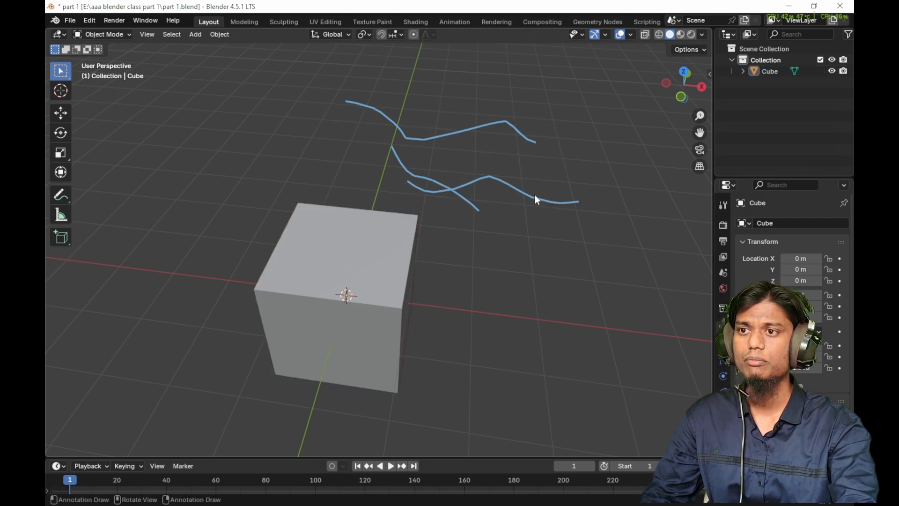
{"action": "mouse_move", "coordinate": [585, 194]}
{"action": "right_mouse_down"}
{"action": "mouse_move", "coordinate": [596, 192]}
{"action": "mouse_move", "coordinate": [527, 133]}
{"action": "mouse_move", "coordinate": [529, 112]}
{"action": "mouse_move", "coordinate": [395, 121]}
{"action": "mouse_move", "coordinate": [405, 127]}
{"action": "right_mouse_up"}
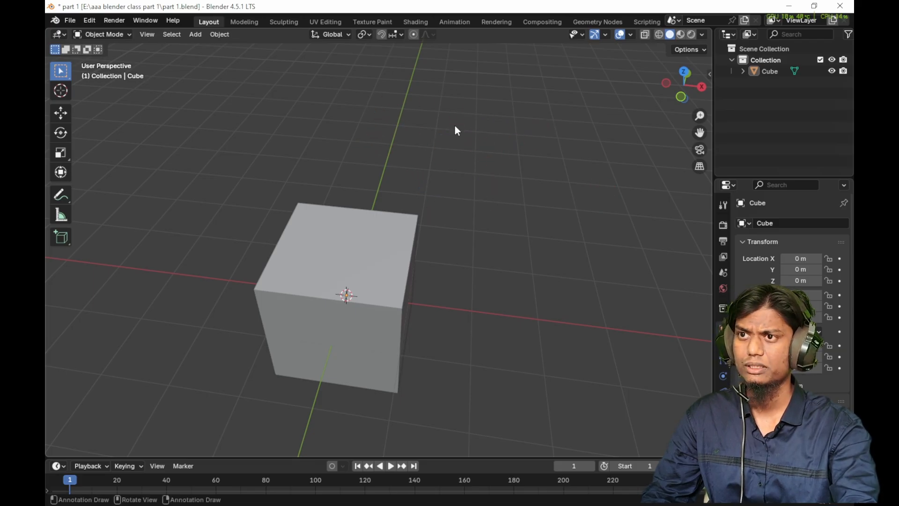
- Draw a wavy line and large looping annotation strokes above and beside the cube, and erase every stroke
{"action": "left_click_drag", "start_coordinate": [357, 117], "coordinate": [512, 122]}
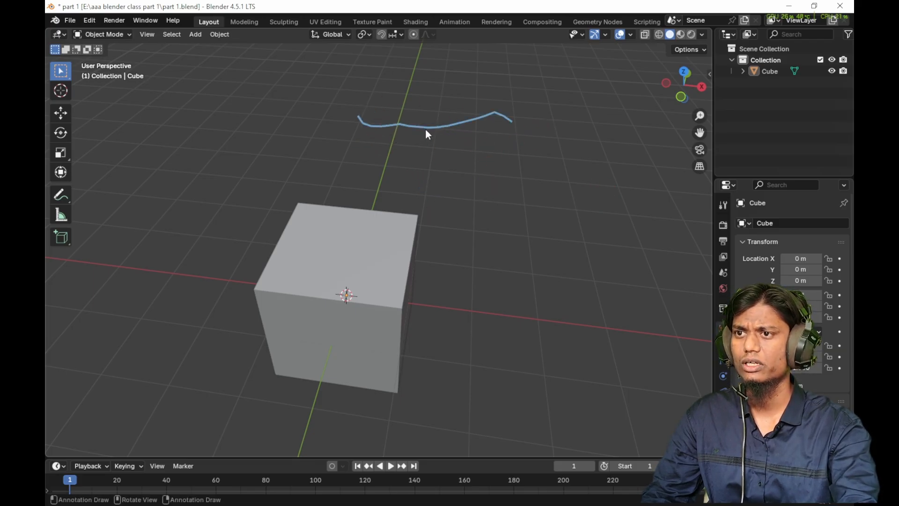
{"action": "left_click_drag", "start_coordinate": [425, 128], "coordinate": [534, 162]}
{"action": "left_click", "coordinate": [408, 152]}
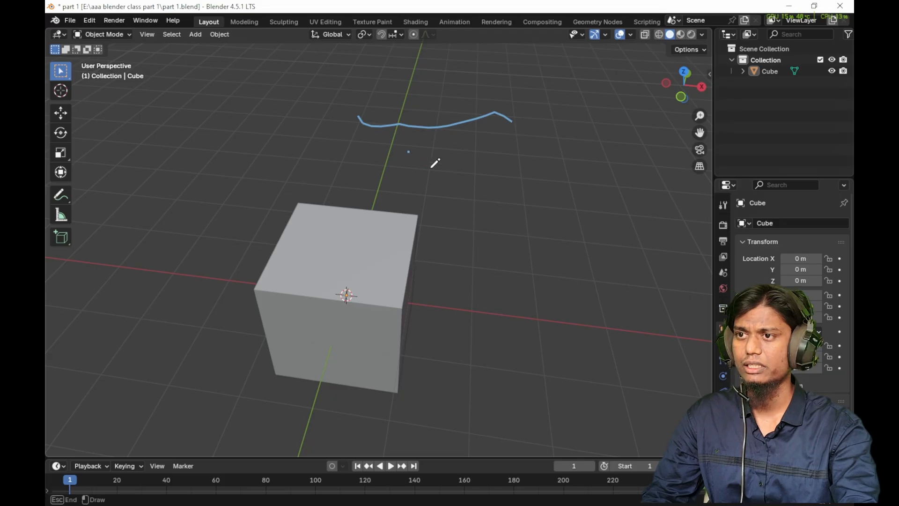
{"action": "mouse_move", "coordinate": [431, 166]}
{"action": "left_mouse_down"}
{"action": "mouse_move", "coordinate": [500, 164]}
{"action": "mouse_move", "coordinate": [463, 229]}
{"action": "mouse_move", "coordinate": [358, 192]}
{"action": "mouse_move", "coordinate": [564, 169]}
{"action": "mouse_move", "coordinate": [506, 152]}
{"action": "mouse_move", "coordinate": [554, 204]}
{"action": "mouse_move", "coordinate": [527, 257]}
{"action": "mouse_move", "coordinate": [556, 235]}
{"action": "mouse_move", "coordinate": [541, 252]}
{"action": "left_mouse_up"}
{"action": "key", "text": "d"}
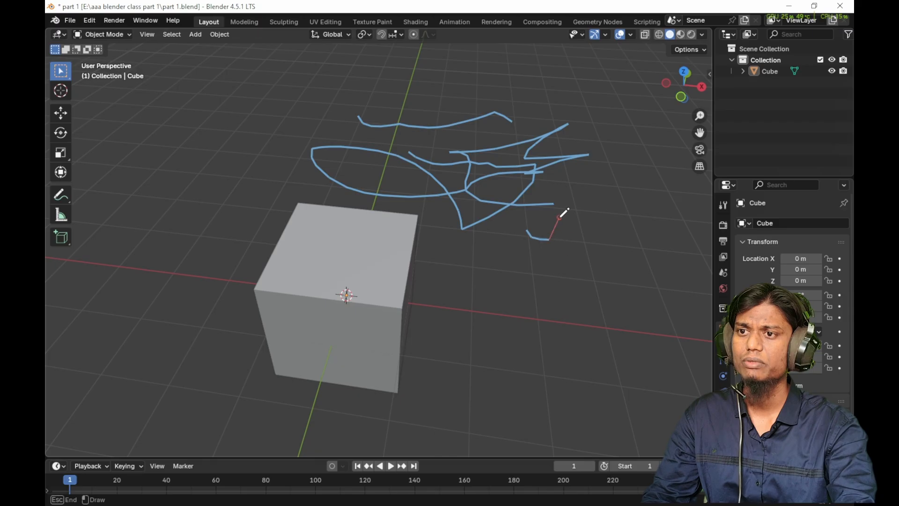
{"action": "mouse_move", "coordinate": [559, 218]}
{"action": "left_mouse_down"}
{"action": "mouse_move", "coordinate": [464, 255]}
{"action": "mouse_move", "coordinate": [421, 260]}
{"action": "left_mouse_up"}
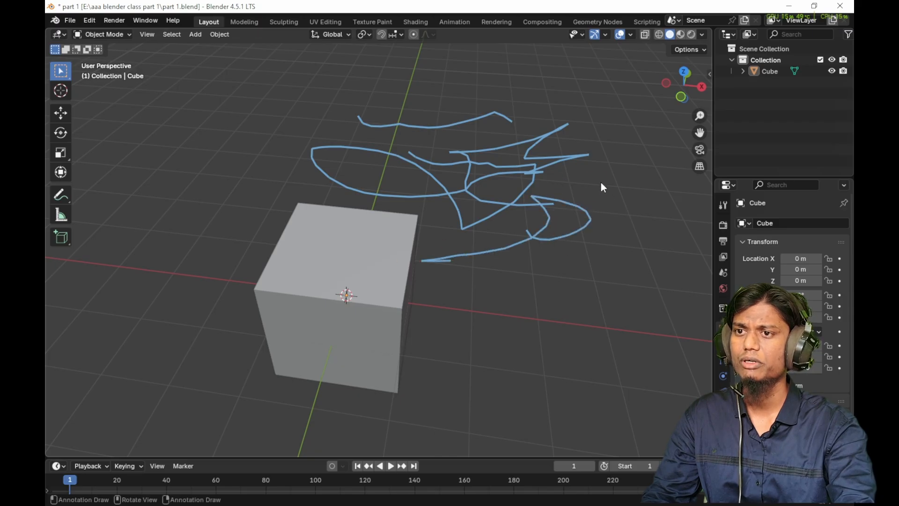
{"action": "mouse_move", "coordinate": [587, 206]}
{"action": "right_mouse_down"}
{"action": "mouse_move", "coordinate": [498, 234]}
{"action": "mouse_move", "coordinate": [481, 251]}
{"action": "mouse_move", "coordinate": [420, 229]}
{"action": "mouse_move", "coordinate": [512, 206]}
{"action": "mouse_move", "coordinate": [423, 191]}
{"action": "mouse_move", "coordinate": [537, 159]}
{"action": "mouse_move", "coordinate": [300, 162]}
{"action": "mouse_move", "coordinate": [417, 115]}
{"action": "mouse_move", "coordinate": [538, 132]}
{"action": "mouse_move", "coordinate": [375, 150]}
{"action": "right_mouse_up"}
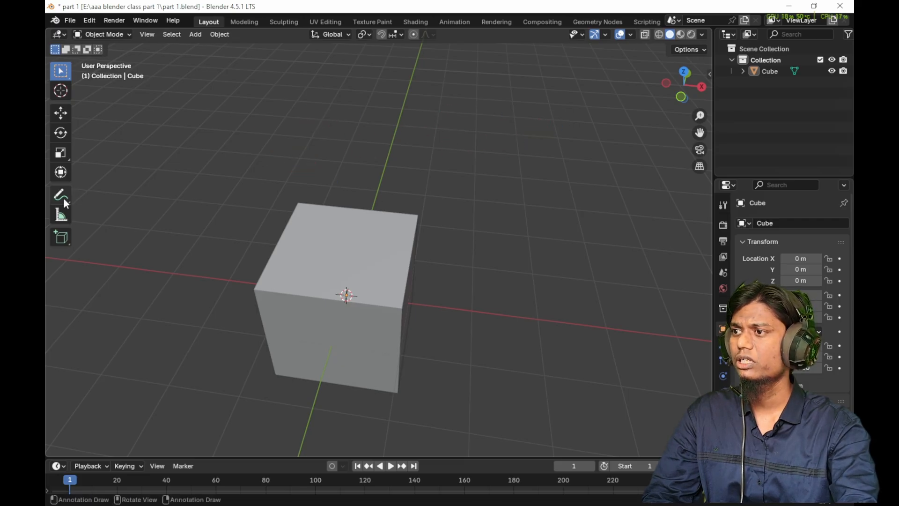
- Measure the lengths of the cube's back and front top edges with the Measure tool
{"action": "left_click", "coordinate": [61, 215]}
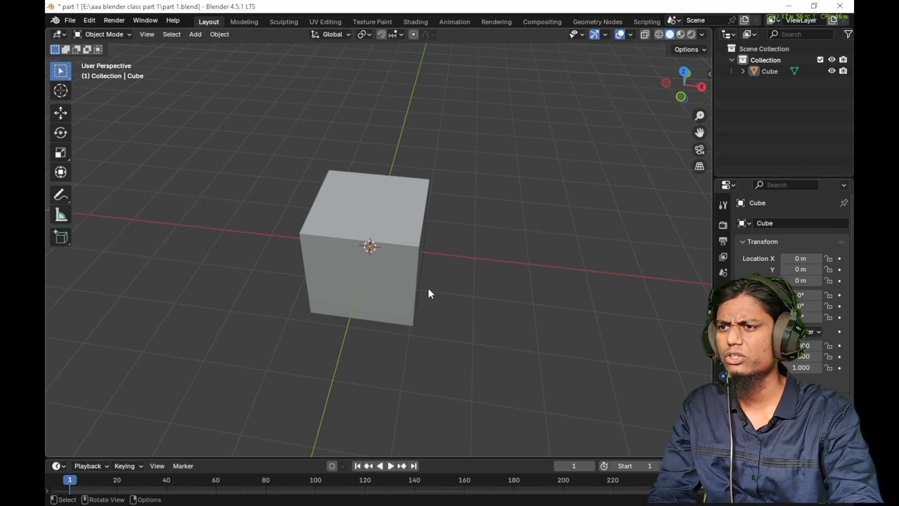
{"action": "left_click", "coordinate": [61, 217]}
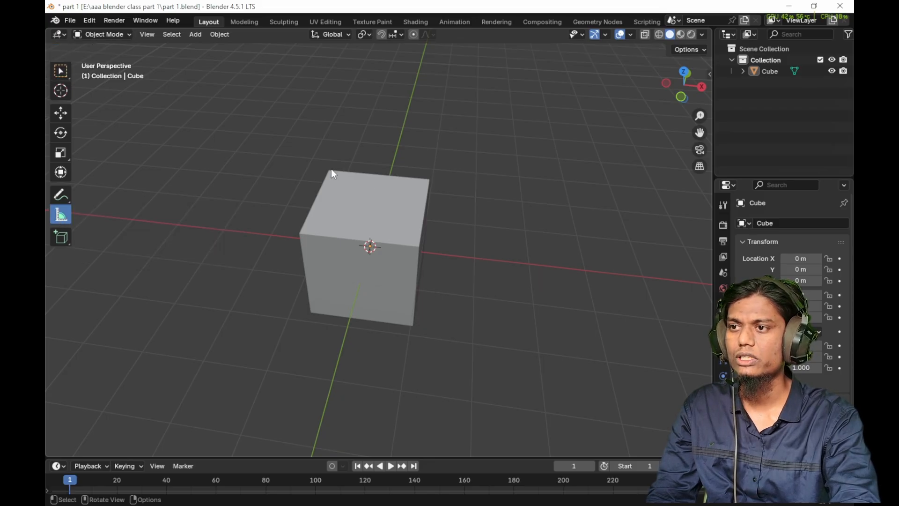
{"action": "left_click_drag", "start_coordinate": [330, 172], "coordinate": [429, 182]}
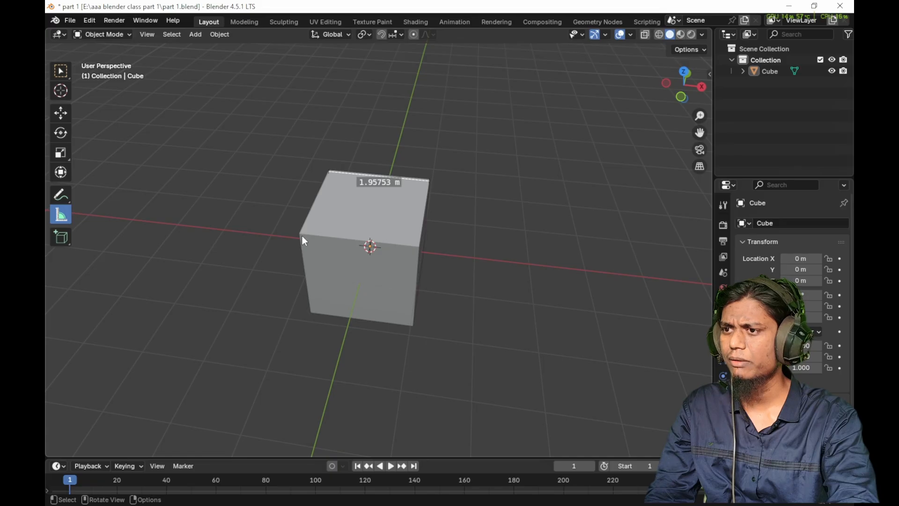
{"action": "middle_click_drag", "start_coordinate": [431, 245], "coordinate": [305, 223]}
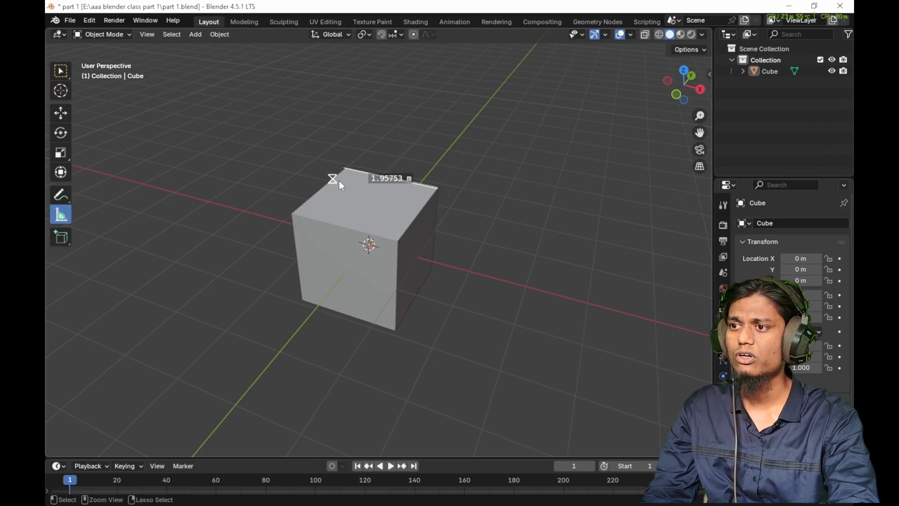
{"action": "left_click", "coordinate": [293, 215]}
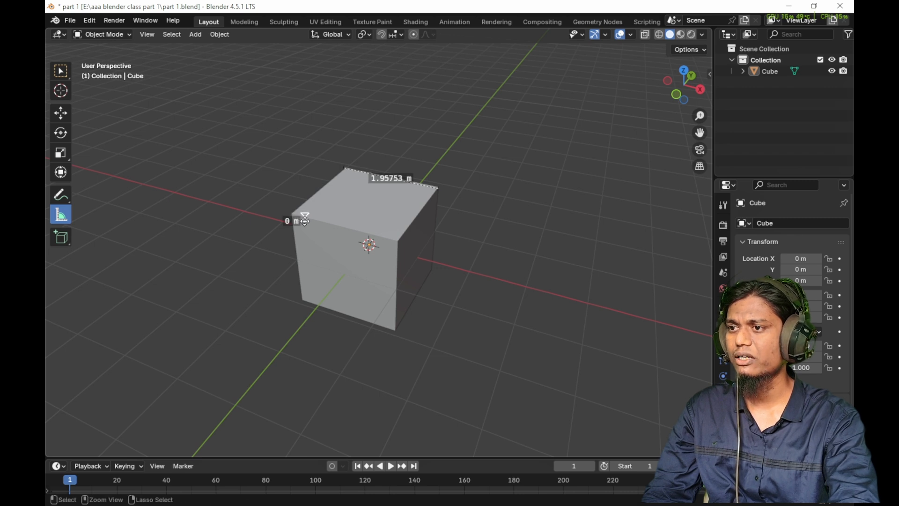
{"action": "mouse_move", "coordinate": [297, 216]}
{"action": "left_mouse_down"}
{"action": "mouse_move", "coordinate": [389, 241]}
{"action": "mouse_move", "coordinate": [294, 215]}
{"action": "left_mouse_up"}
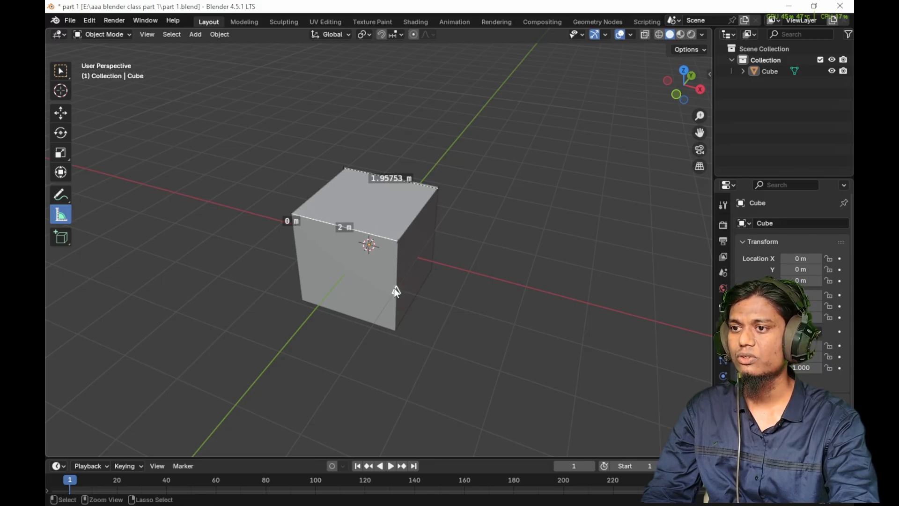
- Measure the width across the cube's front face, and bend that ruler to the face's lower corner to measure an angle
{"action": "left_click_drag", "start_coordinate": [395, 288], "coordinate": [300, 265]}
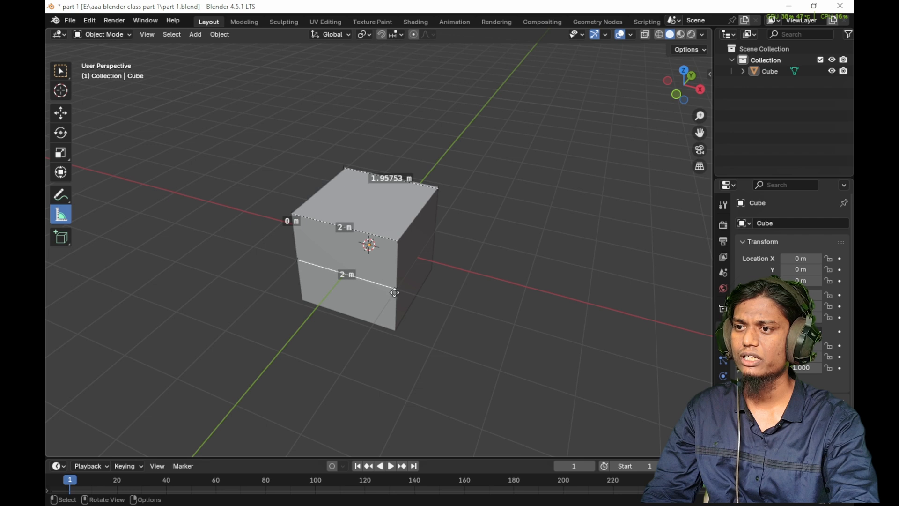
{"action": "left_click_drag", "start_coordinate": [342, 274], "coordinate": [302, 300]}
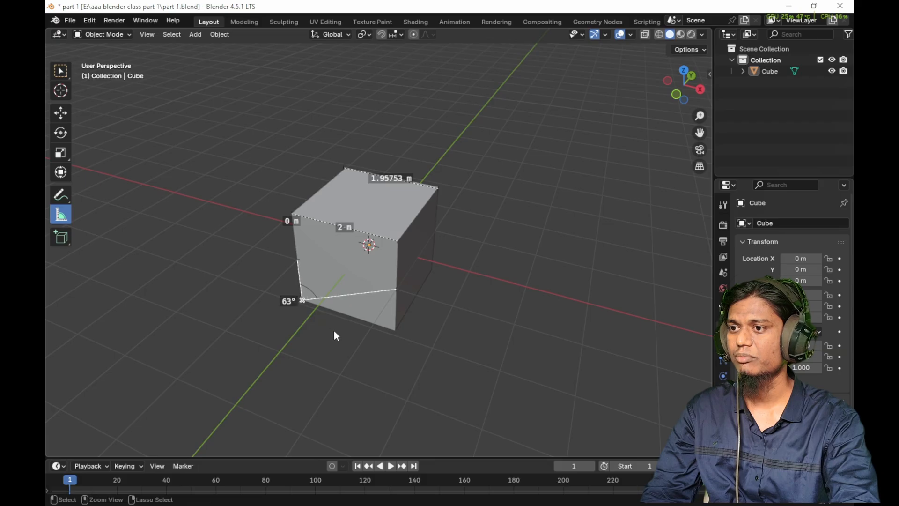
{"action": "middle_click_drag", "start_coordinate": [334, 331], "coordinate": [386, 272]}
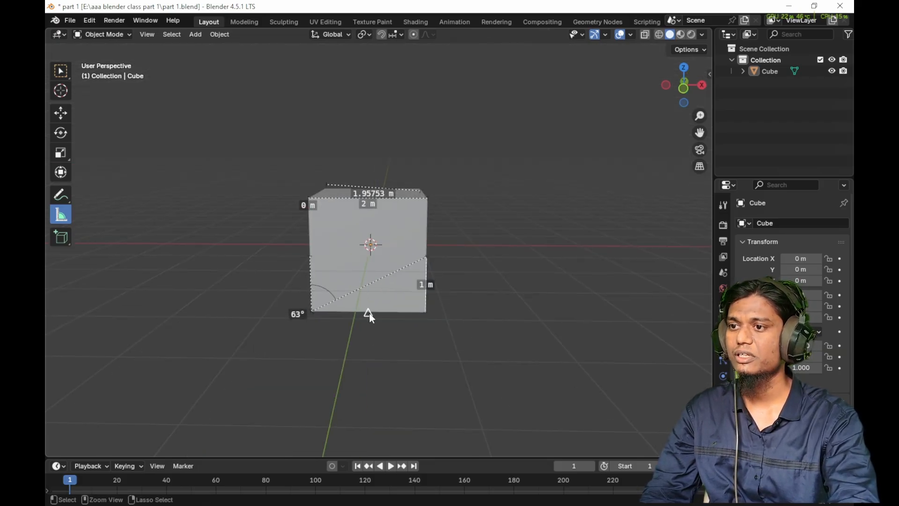
- Measure the cube's front face height and add thickness measurements from the side and top surfaces
{"action": "left_click_drag", "start_coordinate": [367, 309], "coordinate": [368, 198], "text": "ctrl"}
{"action": "middle_click_drag", "start_coordinate": [418, 224], "coordinate": [383, 244]}
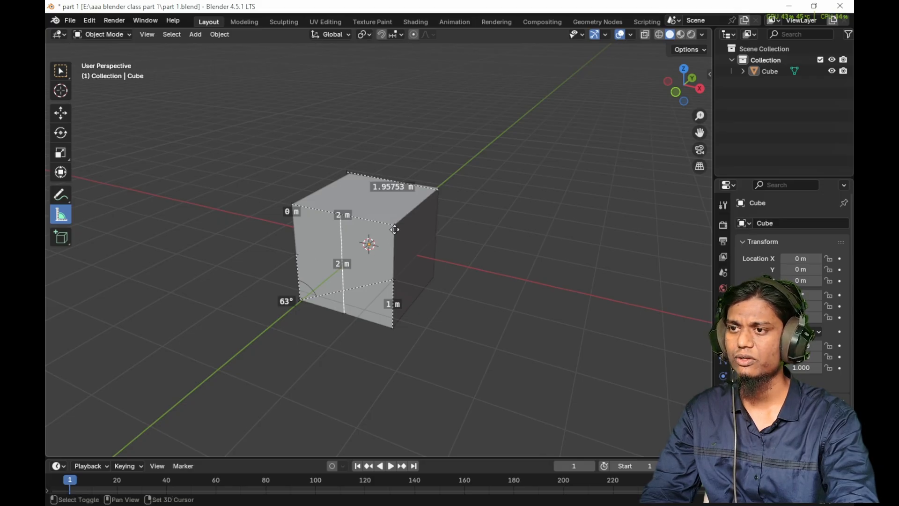
{"action": "left_click_drag", "start_coordinate": [395, 225], "coordinate": [394, 224]}
{"action": "mouse_move", "coordinate": [393, 255]}
{"action": "left_mouse_down", "text": "ctrl"}
{"action": "mouse_move", "coordinate": [313, 248]}
{"action": "mouse_move", "coordinate": [293, 234]}
{"action": "mouse_move", "coordinate": [396, 254]}
{"action": "mouse_move", "coordinate": [395, 325]}
{"action": "mouse_move", "coordinate": [393, 251]}
{"action": "mouse_move", "coordinate": [397, 290]}
{"action": "mouse_move", "coordinate": [418, 276]}
{"action": "mouse_move", "coordinate": [414, 230]}
{"action": "mouse_move", "coordinate": [429, 210]}
{"action": "mouse_move", "coordinate": [434, 262]}
{"action": "mouse_move", "coordinate": [431, 210]}
{"action": "mouse_move", "coordinate": [428, 243]}
{"action": "mouse_move", "coordinate": [379, 248]}
{"action": "left_mouse_up", "text": "ctrl"}
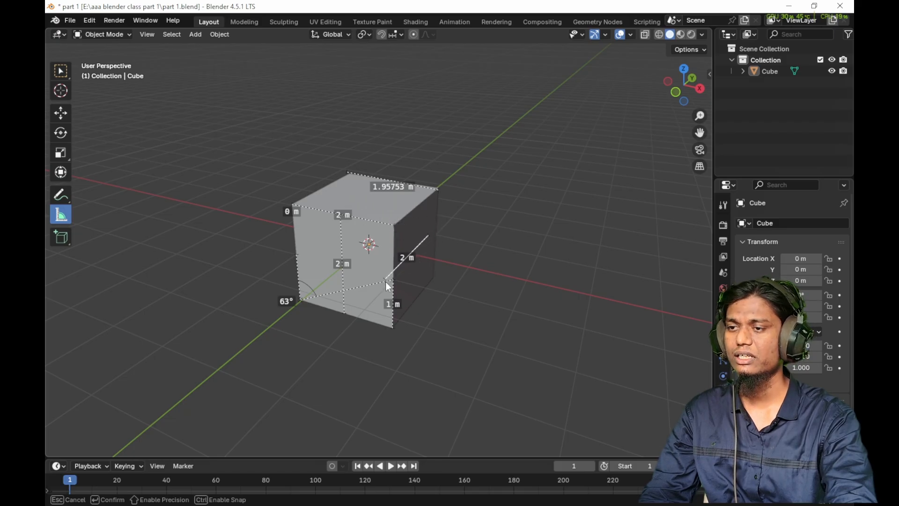
{"action": "mouse_move", "coordinate": [386, 281]}
{"action": "left_mouse_down"}
{"action": "mouse_move", "coordinate": [382, 308]}
{"action": "mouse_move", "coordinate": [377, 257]}
{"action": "mouse_move", "coordinate": [356, 262]}
{"action": "mouse_move", "coordinate": [360, 280]}
{"action": "mouse_move", "coordinate": [314, 241]}
{"action": "mouse_move", "coordinate": [374, 273]}
{"action": "mouse_move", "coordinate": [378, 263]}
{"action": "mouse_move", "coordinate": [308, 243]}
{"action": "mouse_move", "coordinate": [365, 244]}
{"action": "mouse_move", "coordinate": [370, 274]}
{"action": "mouse_move", "coordinate": [392, 245]}
{"action": "mouse_move", "coordinate": [378, 277]}
{"action": "mouse_move", "coordinate": [406, 260]}
{"action": "mouse_move", "coordinate": [384, 246]}
{"action": "mouse_move", "coordinate": [385, 269]}
{"action": "mouse_move", "coordinate": [369, 268]}
{"action": "mouse_move", "coordinate": [369, 287]}
{"action": "mouse_move", "coordinate": [370, 278]}
{"action": "left_mouse_up"}
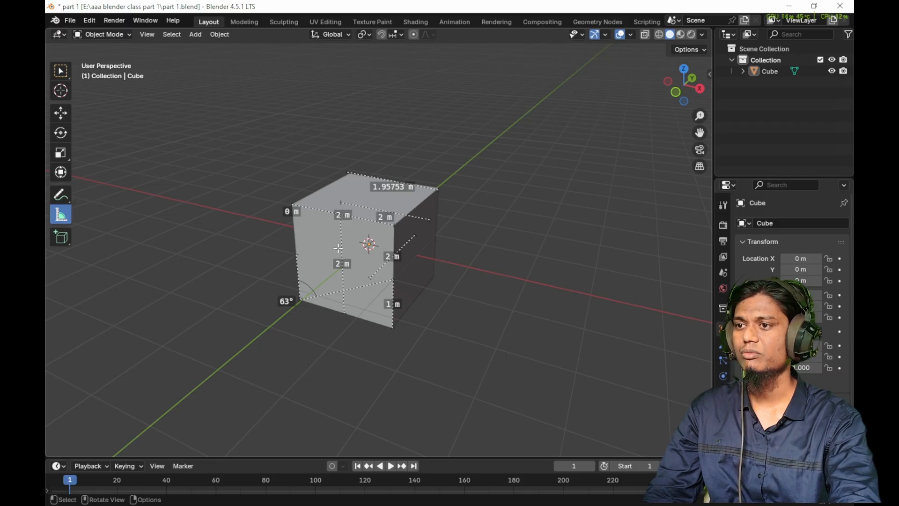
- Bend the front face's height and top-edge rulers into angle measurements, and switch to Select Box and back to Measure
{"action": "left_click_drag", "start_coordinate": [343, 263], "coordinate": [301, 241]}
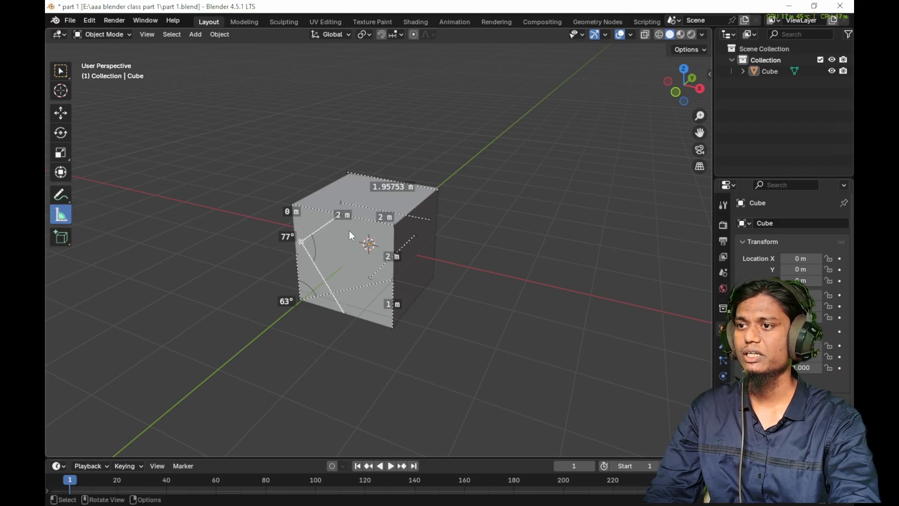
{"action": "left_click_drag", "start_coordinate": [355, 218], "coordinate": [351, 263]}
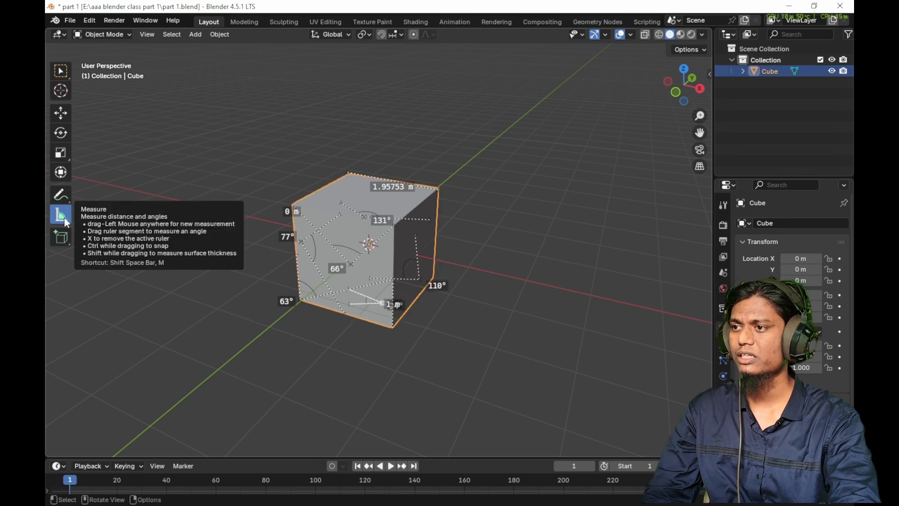
{"action": "left_click", "coordinate": [64, 218]}
{"action": "left_click", "coordinate": [59, 72]}
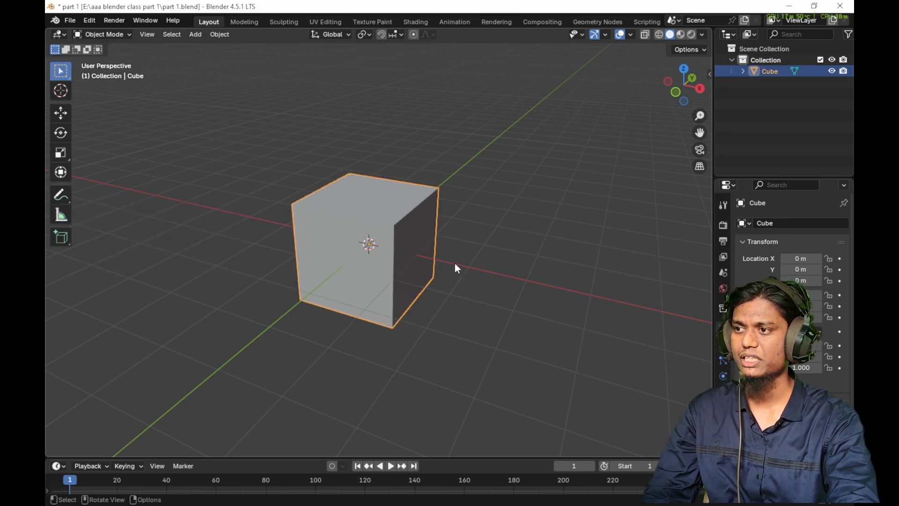
{"action": "left_click", "coordinate": [61, 216]}
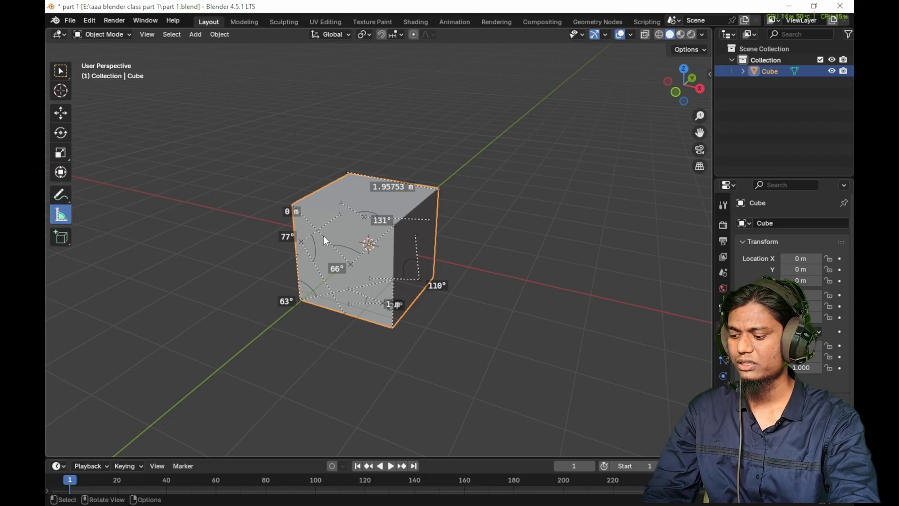
- Delete the 77° and 63° angle rulers from the cube's front face
{"action": "key", "text": "x"}
{"action": "left_click_drag", "start_coordinate": [323, 235], "coordinate": [403, 203]}
{"action": "key", "text": "x"}
{"action": "key", "text": "x"}
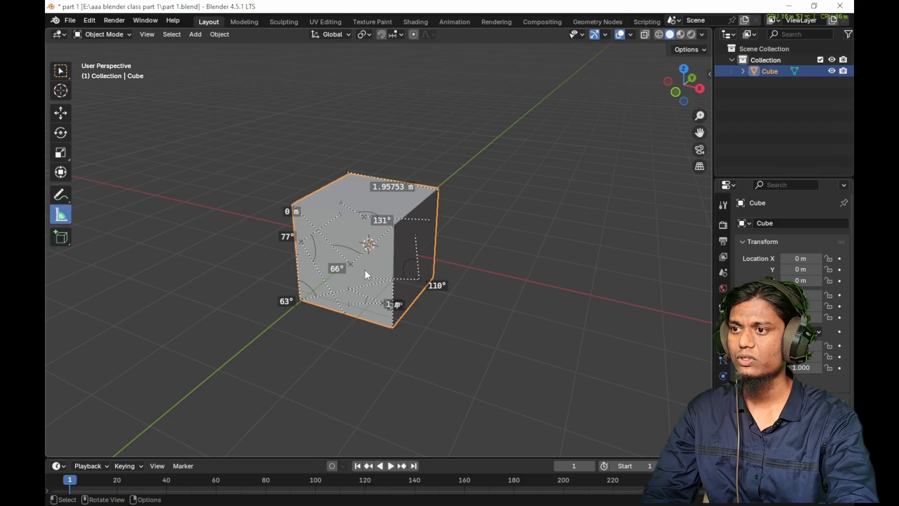
{"action": "left_click_drag", "start_coordinate": [302, 301], "coordinate": [330, 288]}
{"action": "key", "text": "x"}
- Delete the remaining angle and distance rulers across the cube's faces and along its front and back top edges
{"action": "key", "text": "x"}
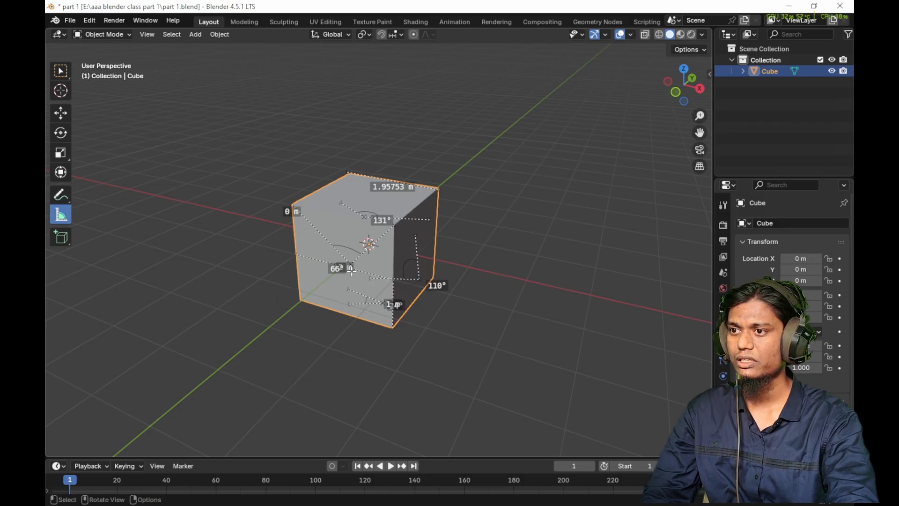
{"action": "left_click_drag", "start_coordinate": [391, 280], "coordinate": [446, 289]}
{"action": "key", "text": "x"}
{"action": "left_click", "coordinate": [418, 280]}
{"action": "key", "text": "x"}
{"action": "left_click_drag", "start_coordinate": [413, 234], "coordinate": [421, 249]}
{"action": "key", "text": "x"}
{"action": "left_click_drag", "start_coordinate": [430, 220], "coordinate": [378, 266]}
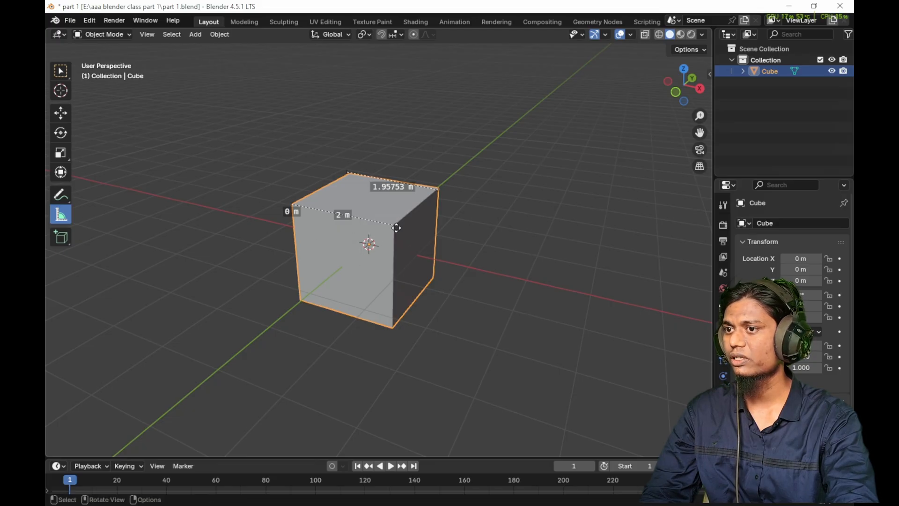
{"action": "left_click_drag", "start_coordinate": [435, 190], "coordinate": [212, 297]}
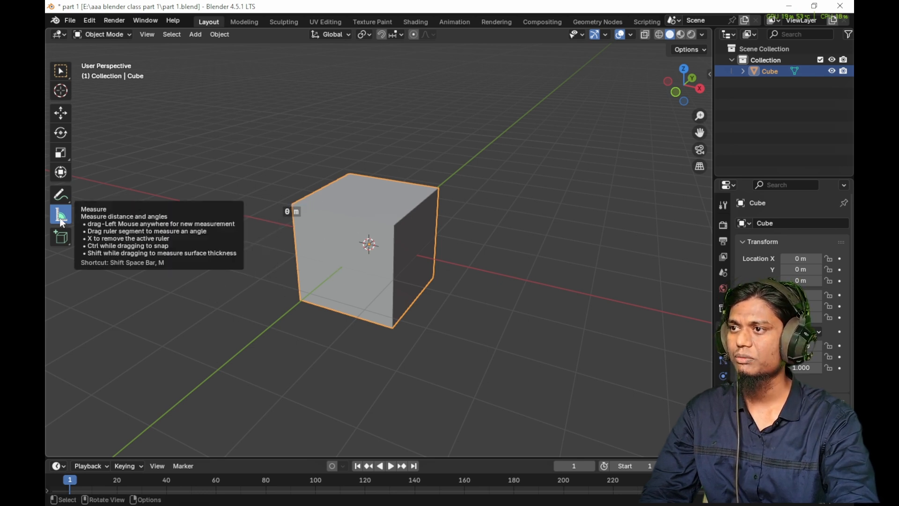
- Add a long box projecting outward from the cube's side face with the Add Cube tool
{"action": "left_click", "coordinate": [63, 237]}
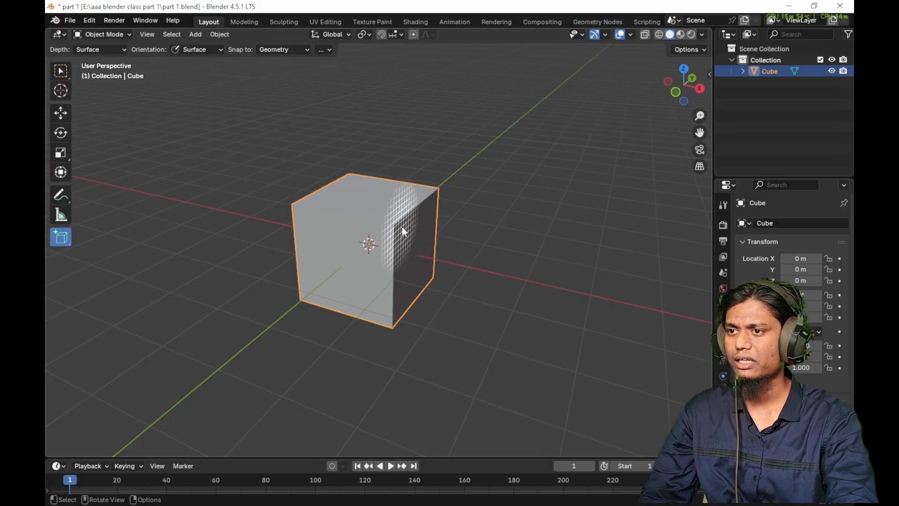
{"action": "left_click_drag", "start_coordinate": [401, 225], "coordinate": [411, 241]}
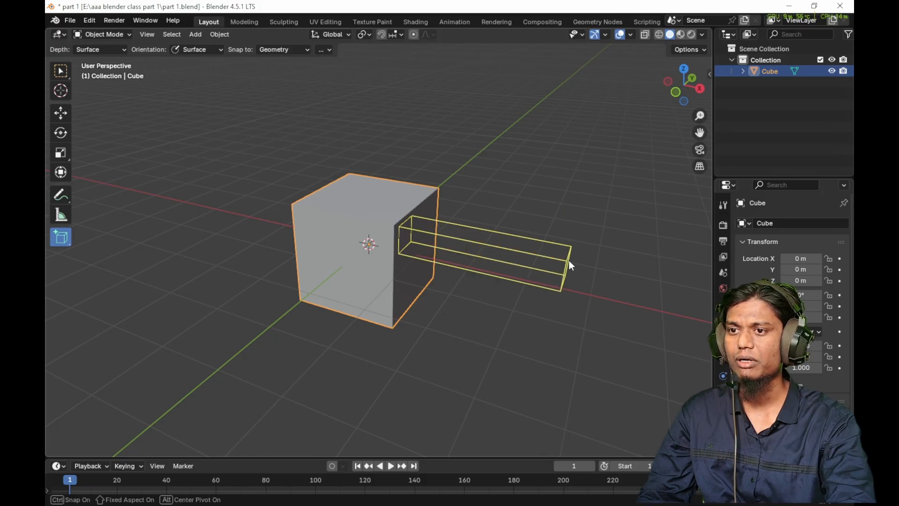
{"action": "left_click", "coordinate": [569, 260]}
{"action": "middle_click_drag", "start_coordinate": [575, 299], "coordinate": [364, 243]}
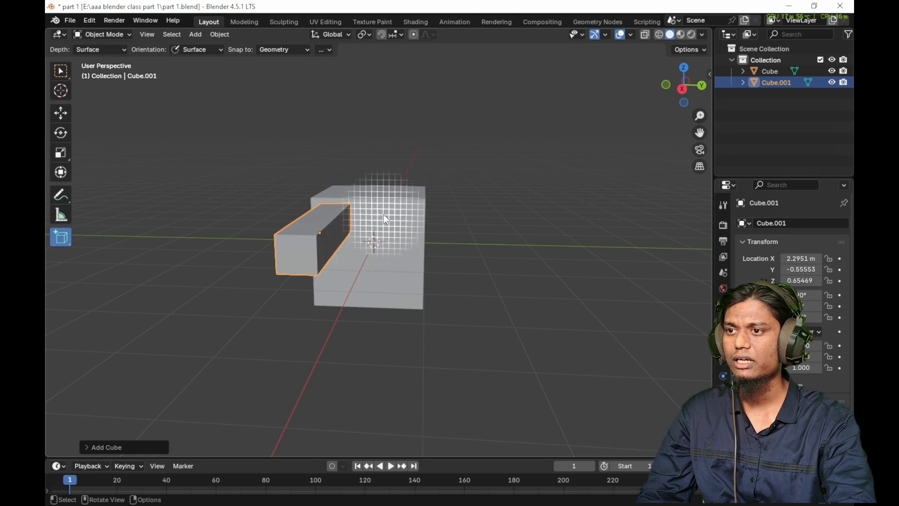
- Add a wide flat bar and a thin bar beside the first box, both projecting from the same cube face
{"action": "left_click_drag", "start_coordinate": [383, 214], "coordinate": [422, 227]}
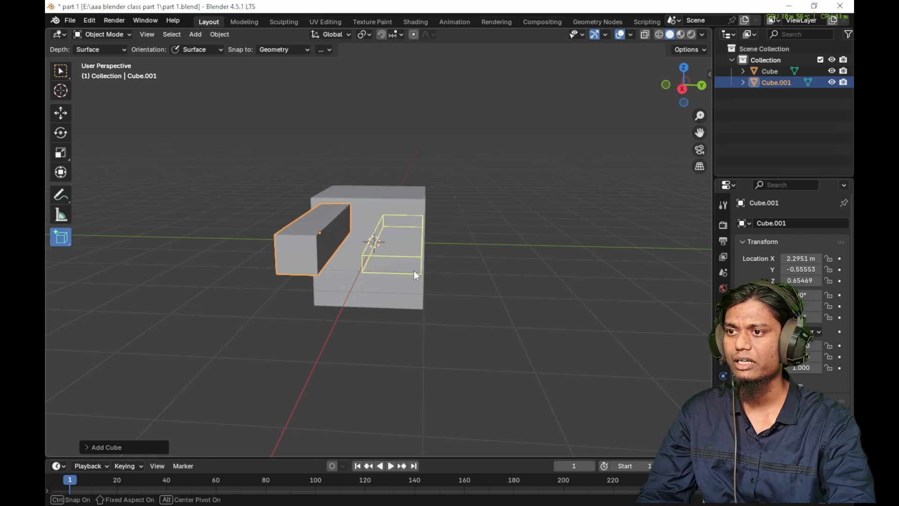
{"action": "left_click", "coordinate": [414, 270]}
{"action": "middle_click_drag", "start_coordinate": [414, 271], "coordinate": [410, 237]}
{"action": "left_click_drag", "start_coordinate": [363, 216], "coordinate": [357, 244]}
{"action": "middle_click_drag", "start_coordinate": [357, 245], "coordinate": [322, 250]}
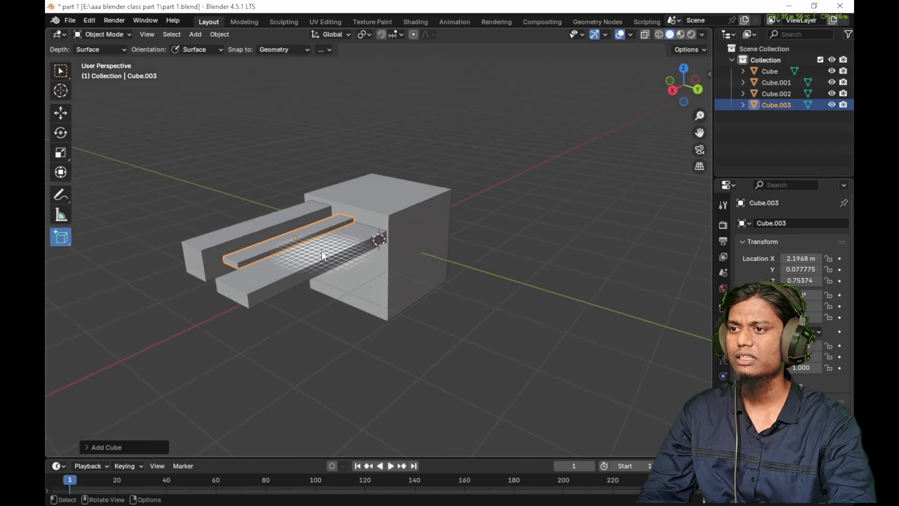
- Add a small box on the cube's adjacent side face and another small box on its top face
{"action": "left_click_drag", "start_coordinate": [409, 228], "coordinate": [416, 240]}
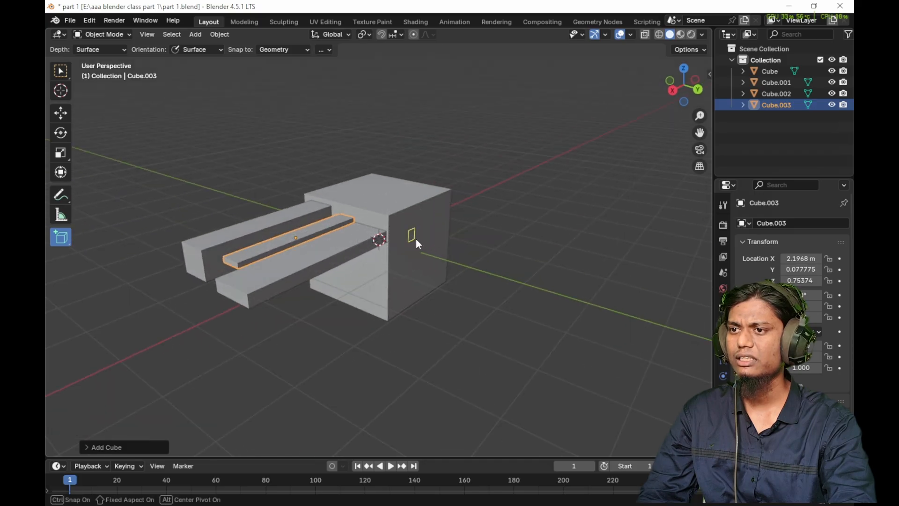
{"action": "left_click", "coordinate": [445, 242]}
{"action": "middle_click_drag", "start_coordinate": [445, 242], "coordinate": [425, 267]}
{"action": "left_click_drag", "start_coordinate": [365, 185], "coordinate": [395, 191]}
{"action": "left_click", "coordinate": [396, 177]}
{"action": "mouse_move", "coordinate": [396, 180]}
{"action": "middle_mouse_down"}
{"action": "mouse_move", "coordinate": [396, 203]}
{"action": "mouse_move", "coordinate": [398, 168]}
{"action": "middle_mouse_up"}
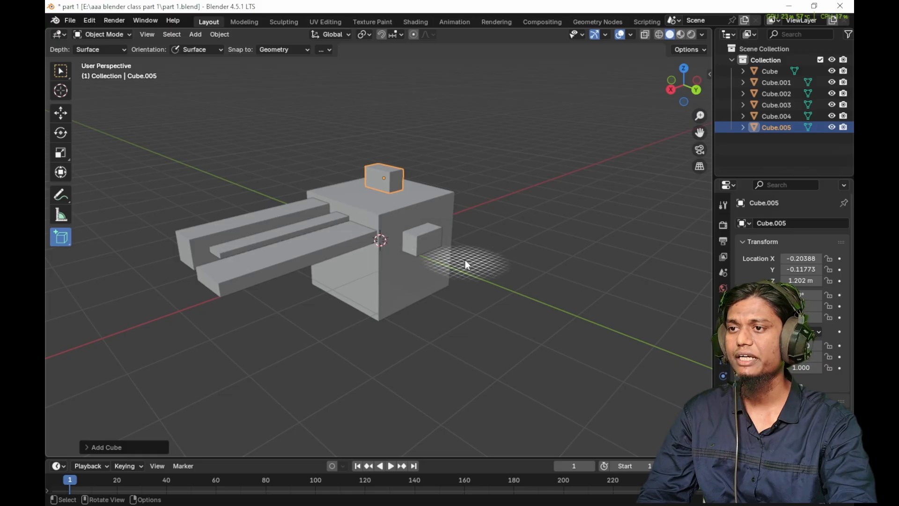
- Add a tall square column on the cube's top face, in front of the small box
{"action": "middle_click_drag", "start_coordinate": [406, 221], "coordinate": [385, 260]}
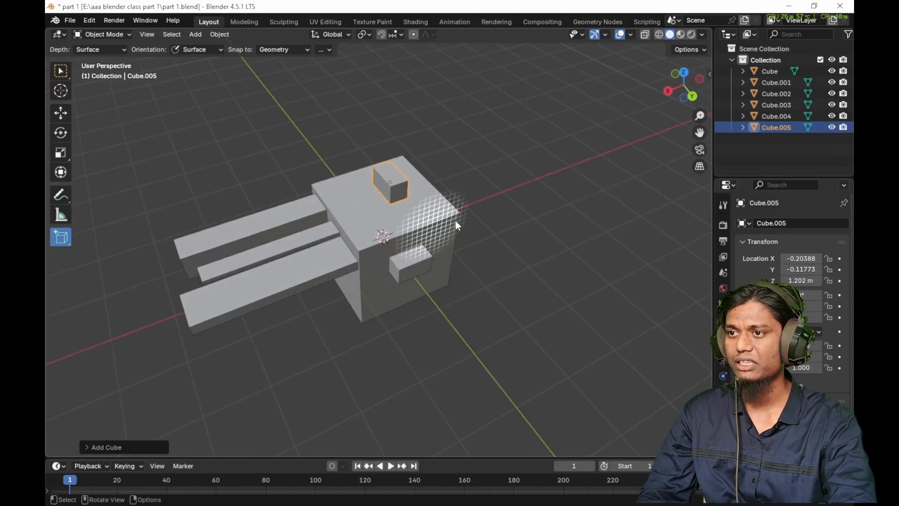
{"action": "middle_click_drag", "start_coordinate": [423, 219], "coordinate": [437, 218]}
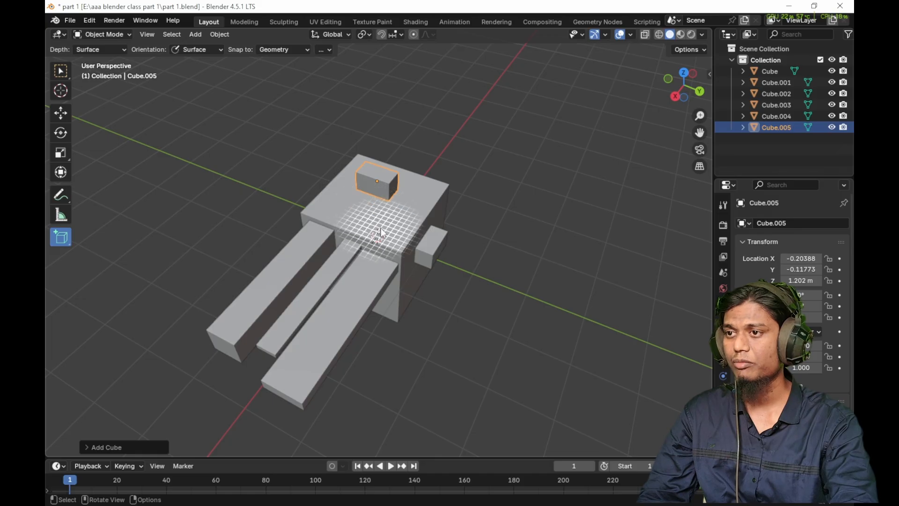
{"action": "middle_click_drag", "start_coordinate": [373, 183], "coordinate": [391, 210]}
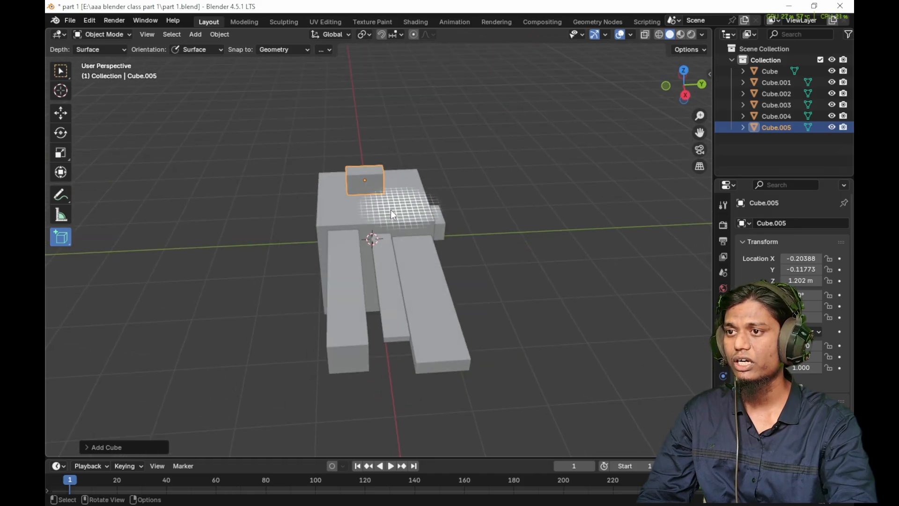
{"action": "left_click_drag", "start_coordinate": [367, 204], "coordinate": [371, 215]}
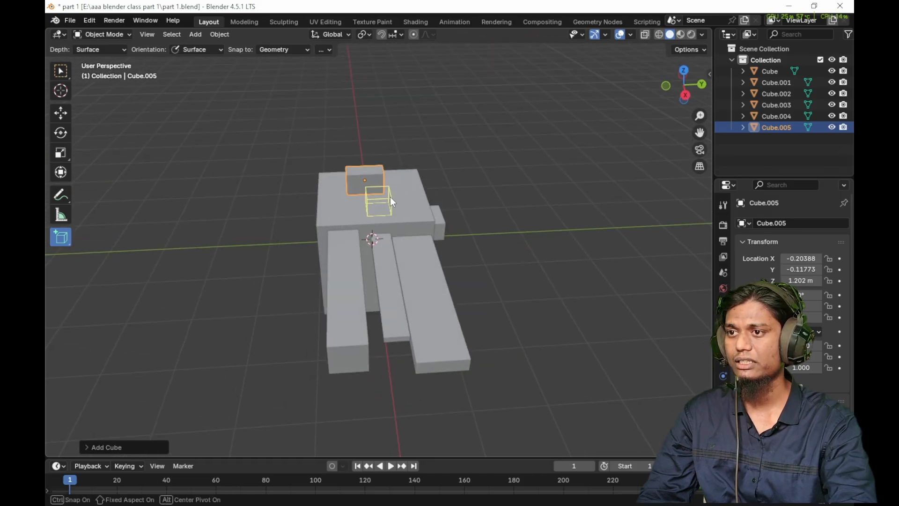
{"action": "left_click", "coordinate": [408, 101]}
{"action": "middle_click_drag", "start_coordinate": [403, 156], "coordinate": [399, 225]}
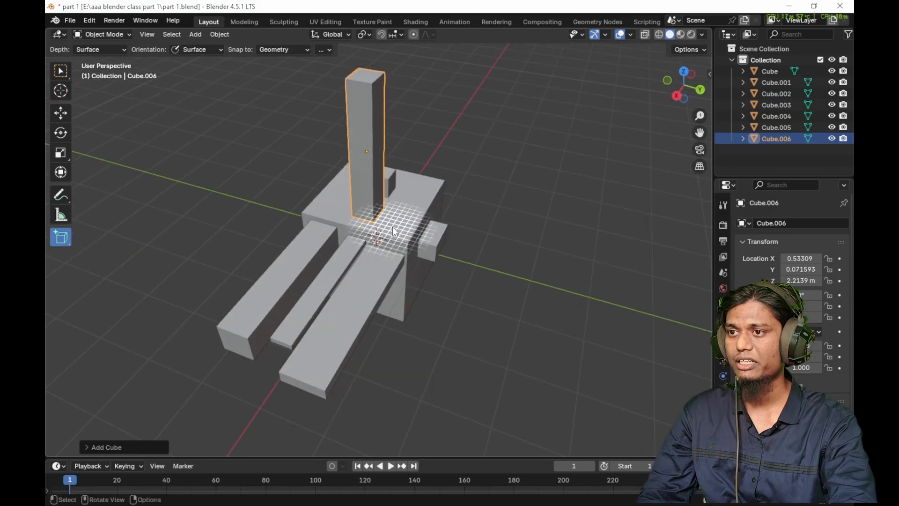
- Add three thin vertical columns near different corners of the cube's top face
{"action": "left_click_drag", "start_coordinate": [409, 237], "coordinate": [409, 237]}
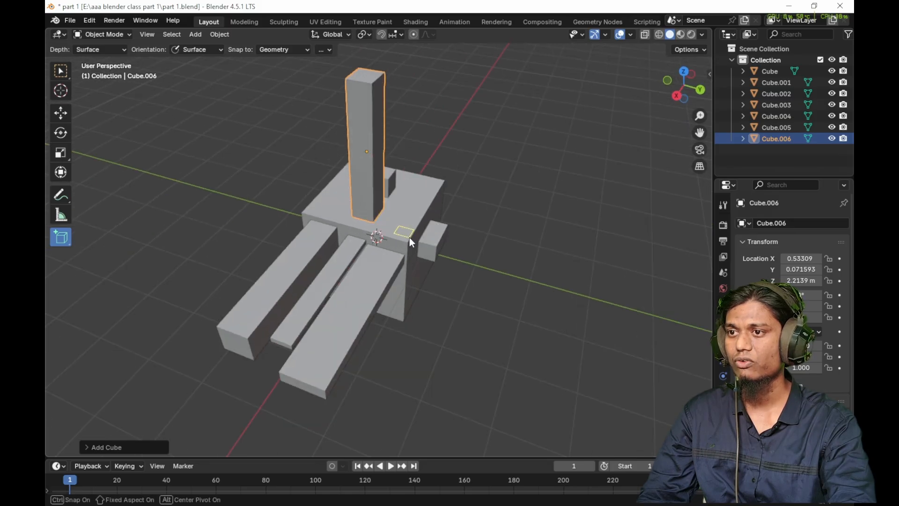
{"action": "left_click", "coordinate": [441, 114]}
{"action": "left_click", "coordinate": [453, 108]}
{"action": "middle_click_drag", "start_coordinate": [453, 109], "coordinate": [358, 169]}
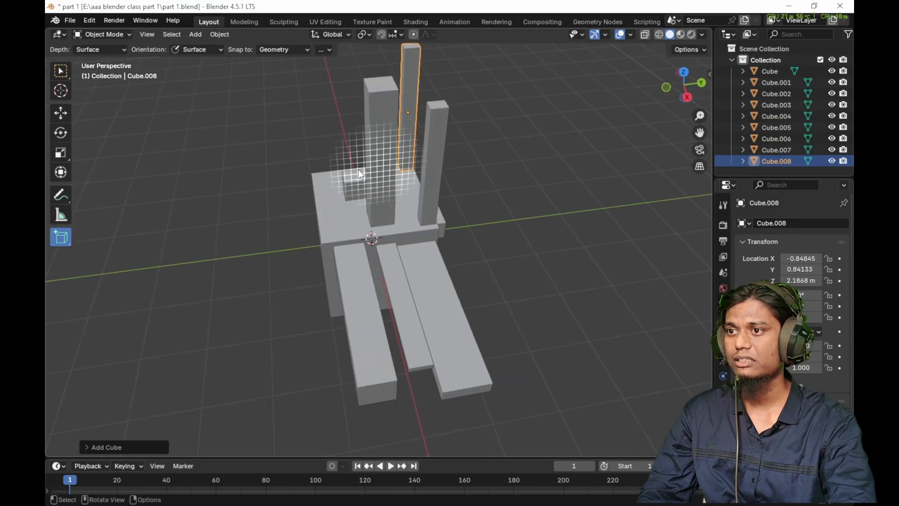
{"action": "left_click", "coordinate": [340, 103]}
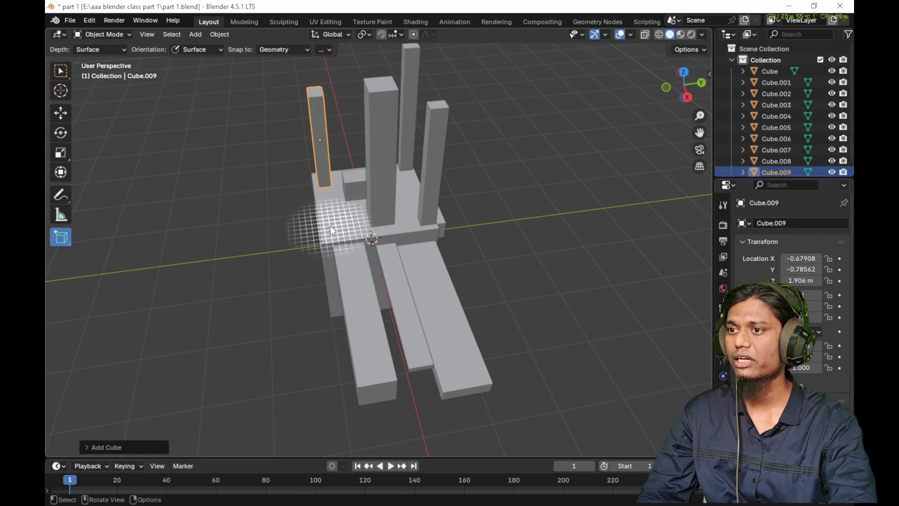
- Add a small box on the cube's top face, near the corner beside the projecting bars
{"action": "left_click_drag", "start_coordinate": [330, 225], "coordinate": [332, 236]}
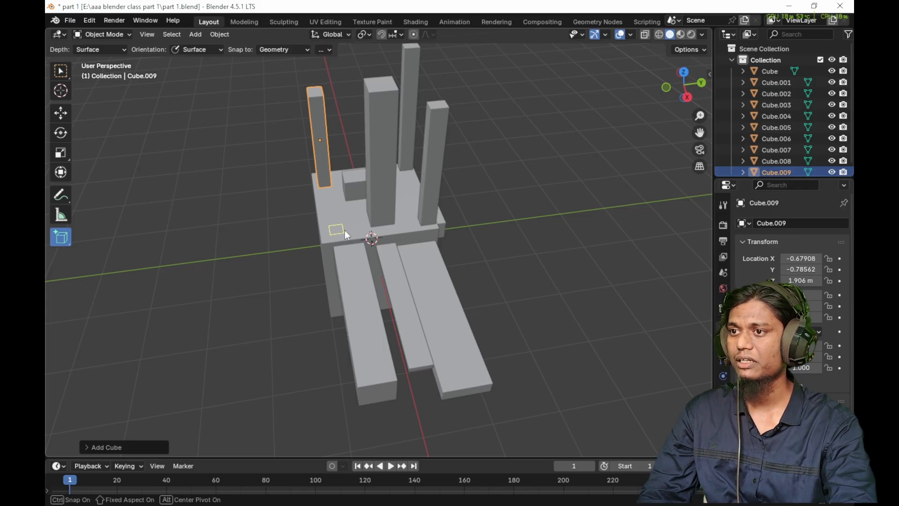
{"action": "left_click_drag", "start_coordinate": [354, 239], "coordinate": [408, 239]}
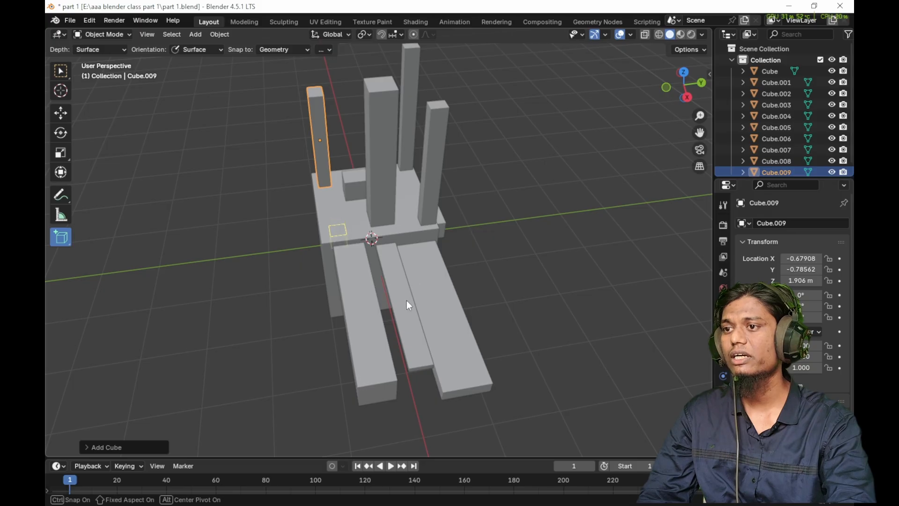
{"action": "left_click", "coordinate": [406, 172]}
{"action": "middle_click_drag", "start_coordinate": [343, 242], "coordinate": [376, 224]}
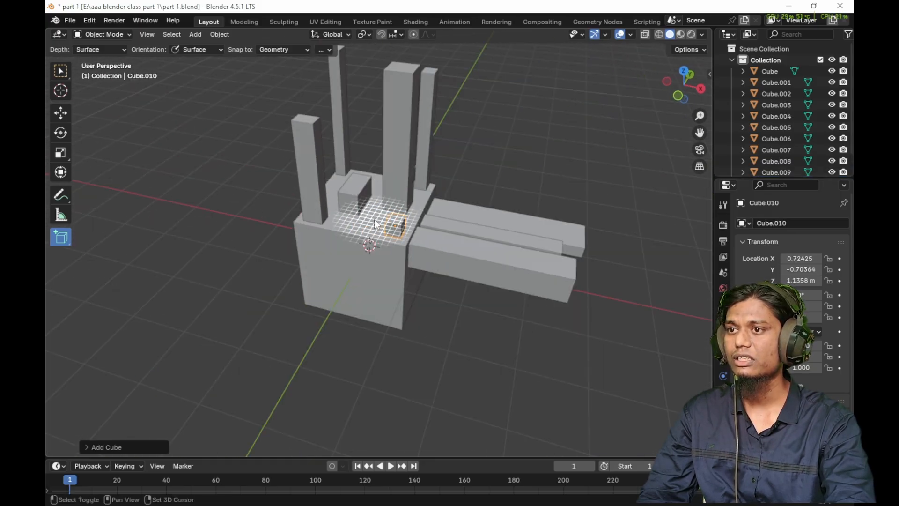
- Add a thin vertical column beside the small box on the cube's top face, and a horizontal bar projecting from the tall square column
{"action": "left_click_drag", "start_coordinate": [359, 222], "coordinate": [370, 229]}
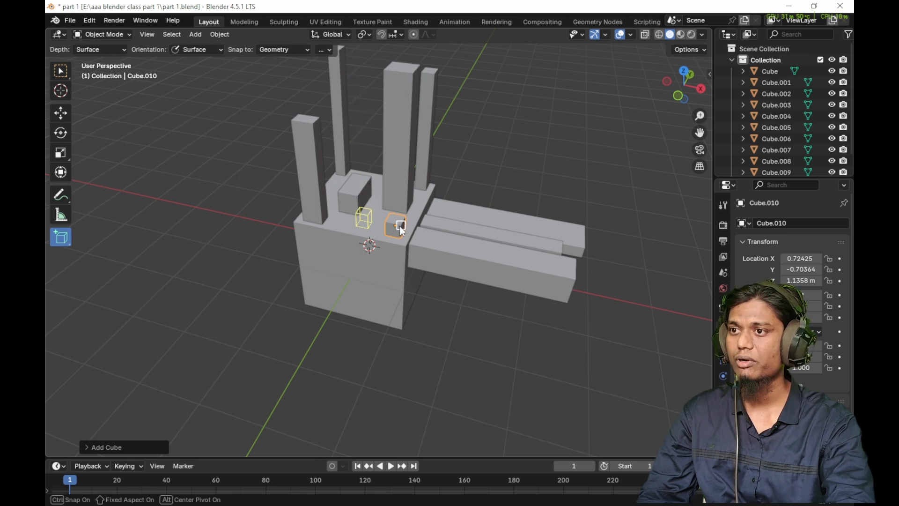
{"action": "left_click", "coordinate": [435, 74]}
{"action": "middle_click_drag", "start_coordinate": [434, 74], "coordinate": [96, 249]}
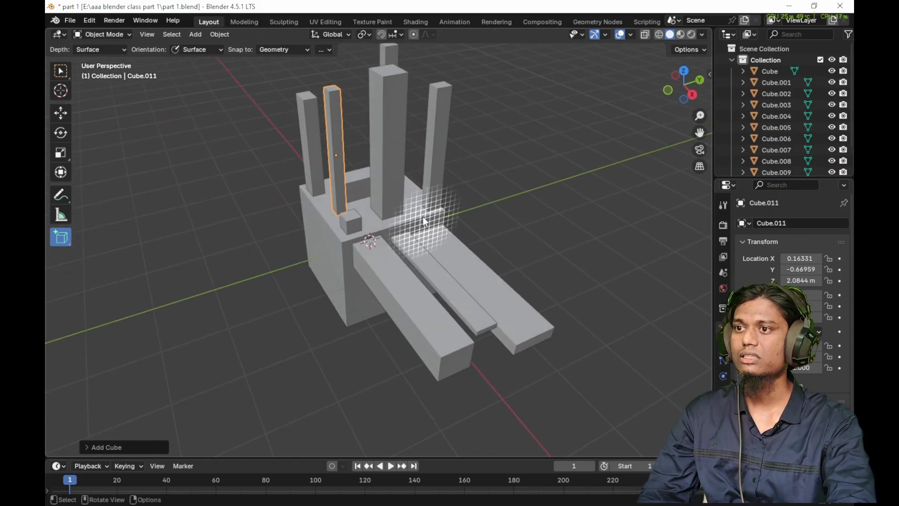
{"action": "left_click_drag", "start_coordinate": [398, 130], "coordinate": [461, 186]}
{"action": "left_click", "coordinate": [461, 187]}
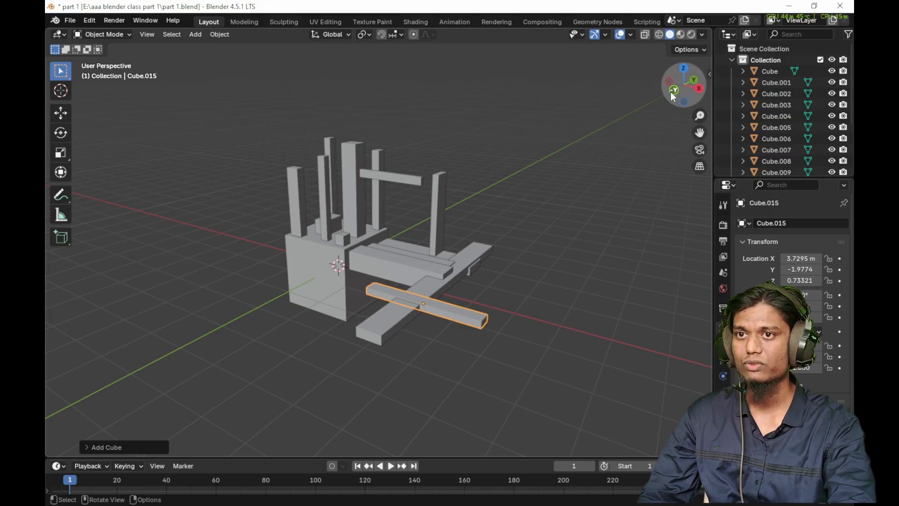
- Orbit and pan around the box structure to view it from several angles
{"action": "left_click_drag", "start_coordinate": [685, 88], "coordinate": [478, 168]}
{"action": "middle_click_drag", "start_coordinate": [478, 165], "coordinate": [472, 152]}
{"action": "left_click_drag", "start_coordinate": [686, 86], "coordinate": [648, 146]}
{"action": "left_click_drag", "start_coordinate": [506, 218], "coordinate": [590, 204]}
{"action": "middle_click_drag", "start_coordinate": [567, 252], "coordinate": [497, 254]}
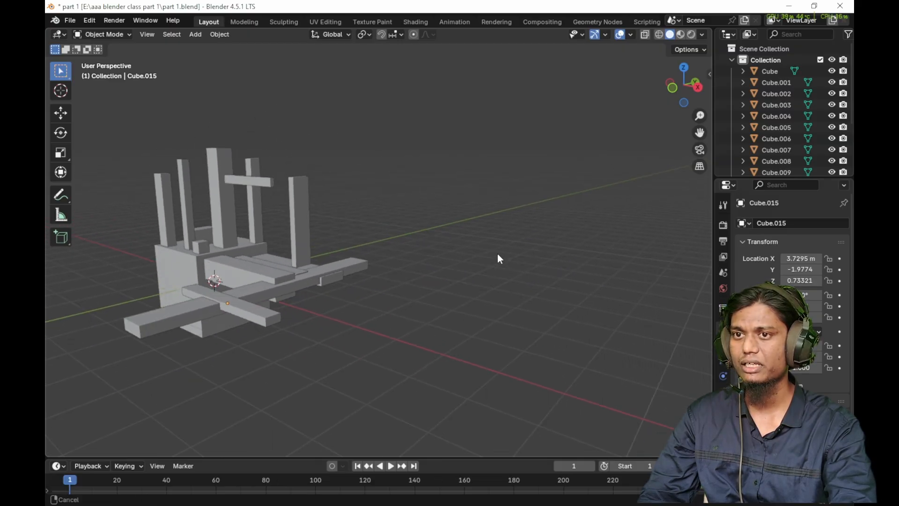
{"action": "mouse_move", "coordinate": [700, 131]}
{"action": "left_mouse_down"}
{"action": "mouse_move", "coordinate": [665, 132]}
{"action": "mouse_move", "coordinate": [777, 133]}
{"action": "mouse_move", "coordinate": [700, 132]}
{"action": "left_mouse_up"}
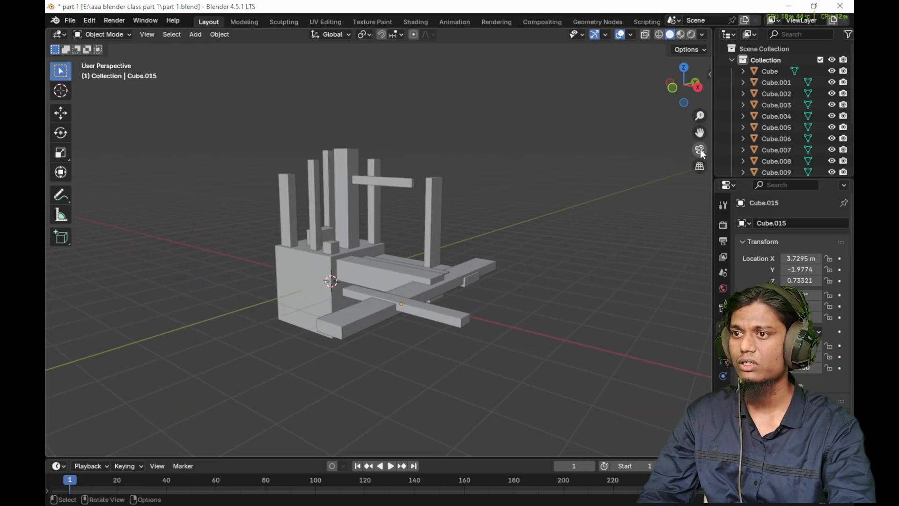
- Add a camera to the scene and align it to the current view of the box structure
{"action": "key", "text": "shift+a"}
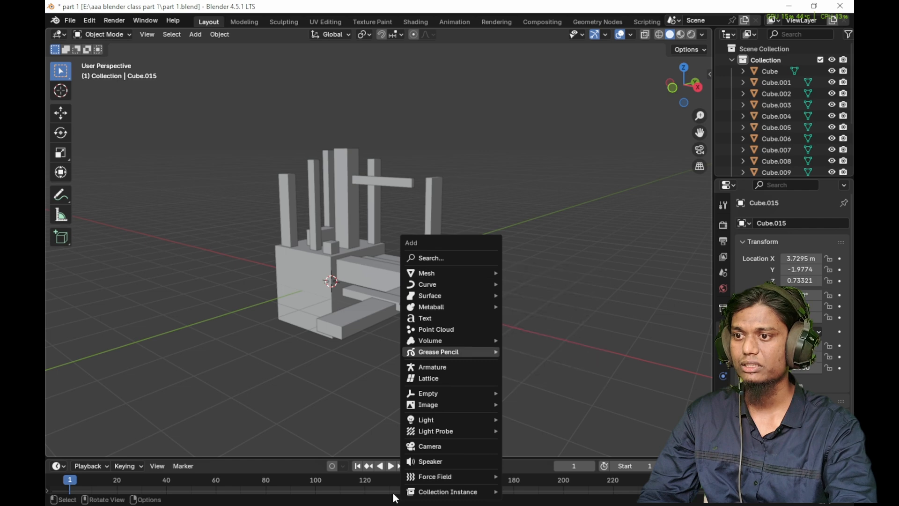
{"action": "left_click", "coordinate": [430, 447]}
{"action": "scroll", "coordinate": [468, 337], "scroll_direction": "down", "scroll_amount": 5}
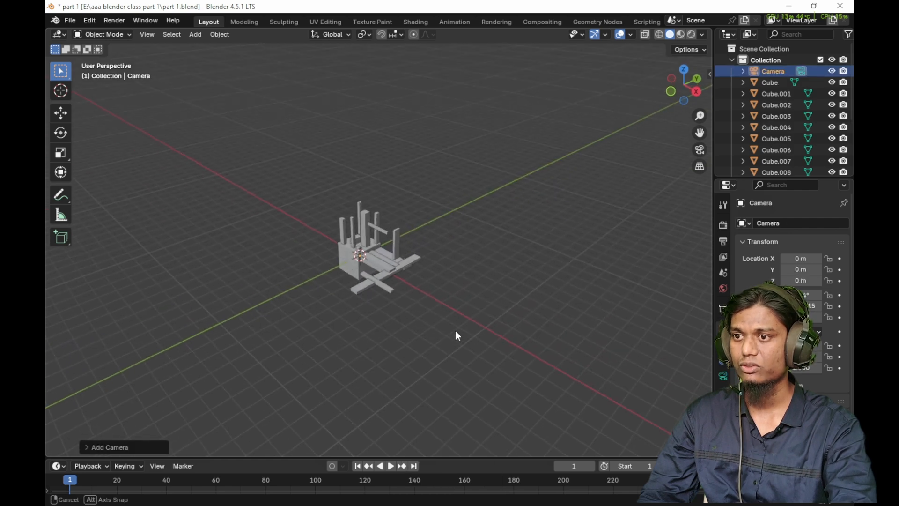
{"action": "key", "text": "ctrl+alt+KP_0"}
{"action": "key", "text": "Home"}
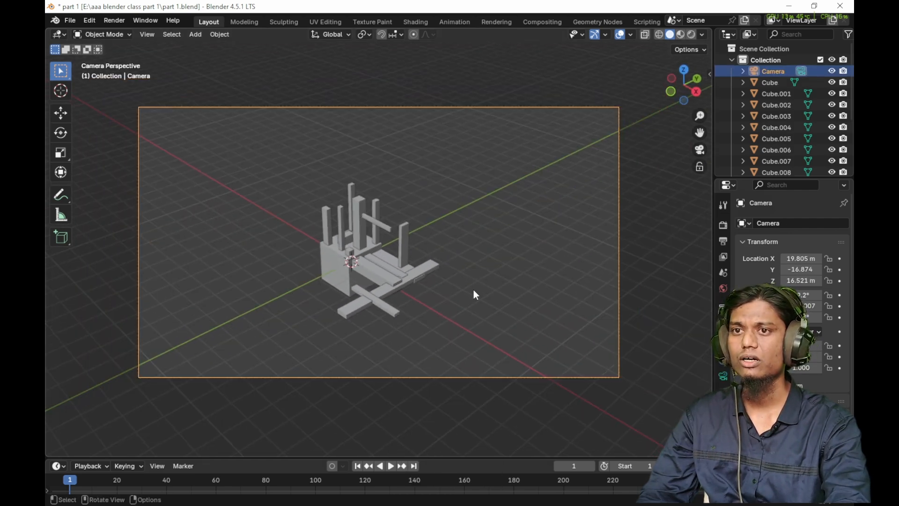
- Compare the free viewport with the camera view by switching between them several times
{"action": "middle_click_drag", "start_coordinate": [473, 288], "coordinate": [438, 297]}
{"action": "scroll", "coordinate": [440, 295], "scroll_direction": "down", "scroll_amount": 3}
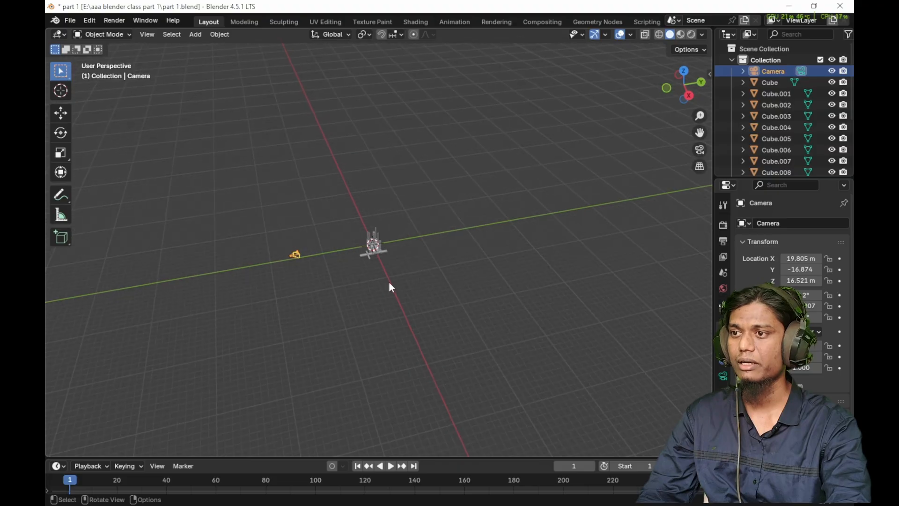
{"action": "scroll", "coordinate": [388, 282], "scroll_direction": "up", "scroll_amount": 3}
{"action": "left_click", "coordinate": [704, 151]}
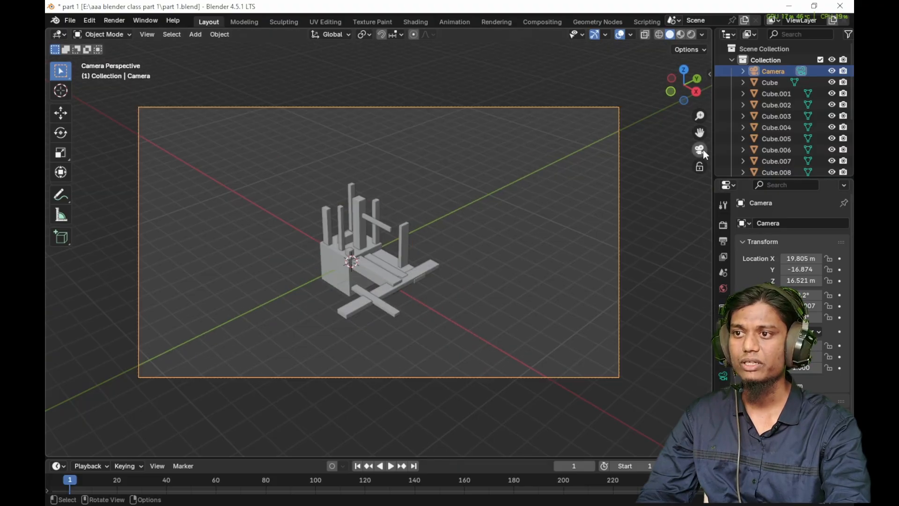
{"action": "left_click", "coordinate": [703, 151]}
{"action": "left_click", "coordinate": [703, 151]}
{"action": "left_click", "coordinate": [704, 150]}
{"action": "left_click", "coordinate": [703, 149]}
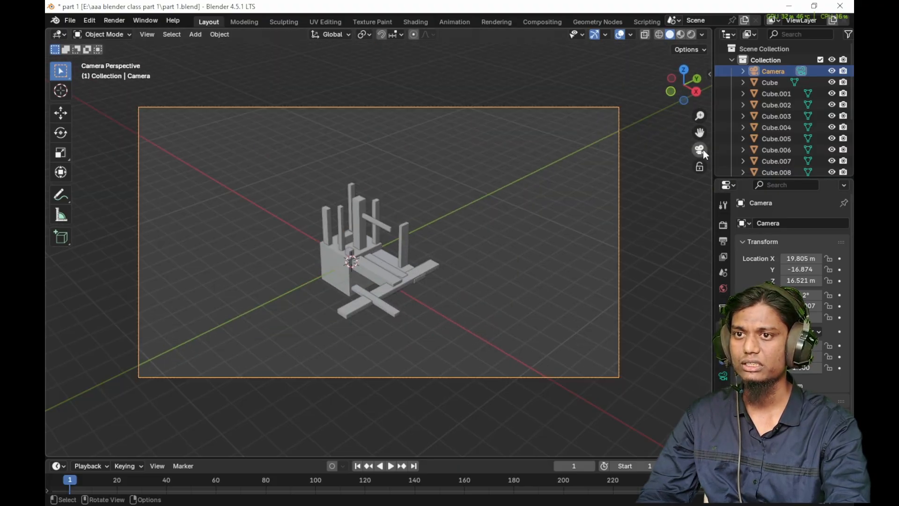
{"action": "left_click", "coordinate": [703, 149]}
{"action": "left_click", "coordinate": [703, 150]}
- Lock the camera to the view, orbit it to a lower angle on the box structure, and unlock it
{"action": "middle_click_drag", "start_coordinate": [658, 221], "coordinate": [584, 204]}
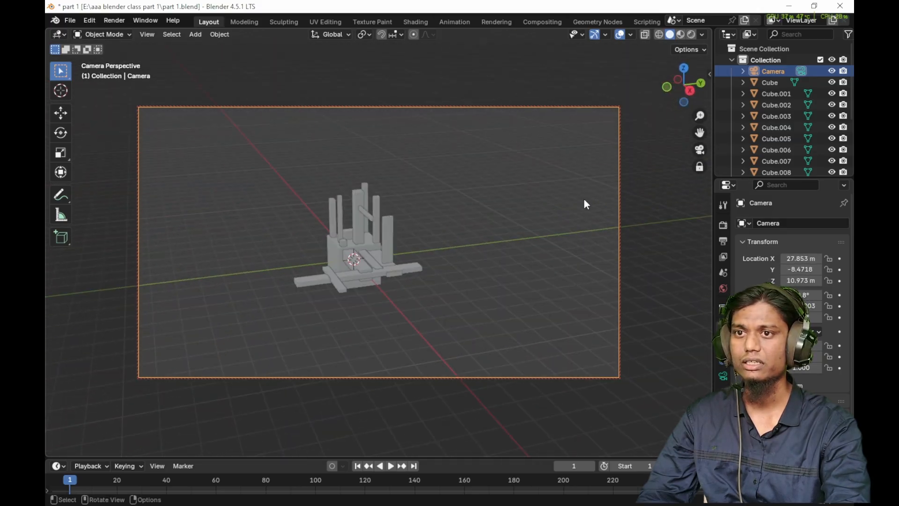
{"action": "middle_click_drag", "start_coordinate": [431, 257], "coordinate": [454, 260]}
{"action": "key", "text": "KP_0"}
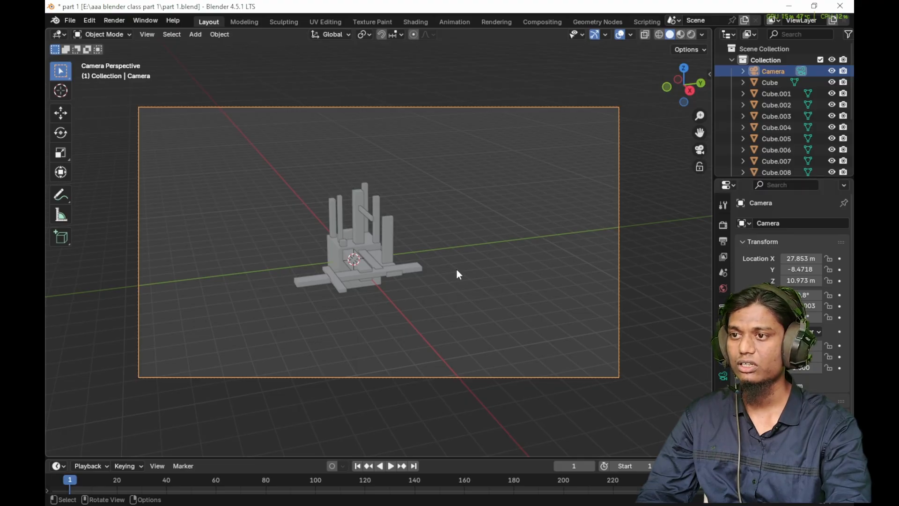
- Reposition the camera with the view lock on so it faces the cube's plain side, and release the lock
{"action": "scroll", "coordinate": [383, 277], "scroll_direction": "up", "scroll_amount": 2}
{"action": "scroll", "coordinate": [383, 278], "scroll_direction": "down", "scroll_amount": 2}
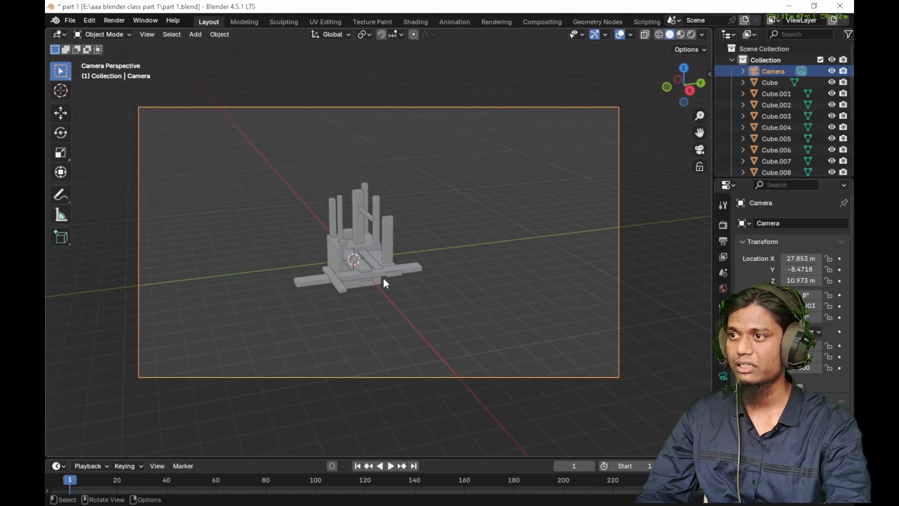
{"action": "scroll", "coordinate": [383, 277], "scroll_direction": "up", "scroll_amount": 2}
{"action": "scroll", "coordinate": [384, 279], "scroll_direction": "down", "scroll_amount": 2}
{"action": "scroll", "coordinate": [384, 278], "scroll_direction": "up", "scroll_amount": 1}
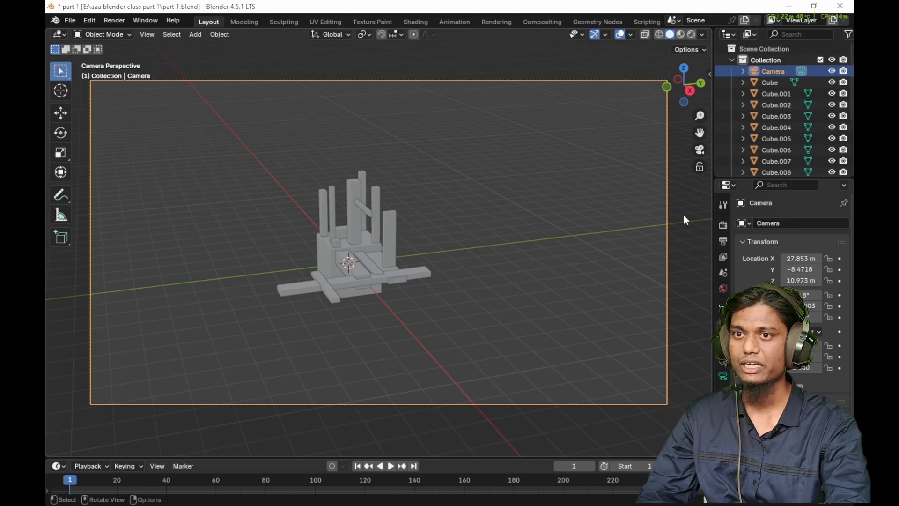
{"action": "left_click", "coordinate": [700, 167]}
{"action": "middle_click_drag", "start_coordinate": [445, 311], "coordinate": [543, 251]}
{"action": "middle_click_drag", "start_coordinate": [386, 335], "coordinate": [351, 263]}
{"action": "left_click", "coordinate": [698, 165]}
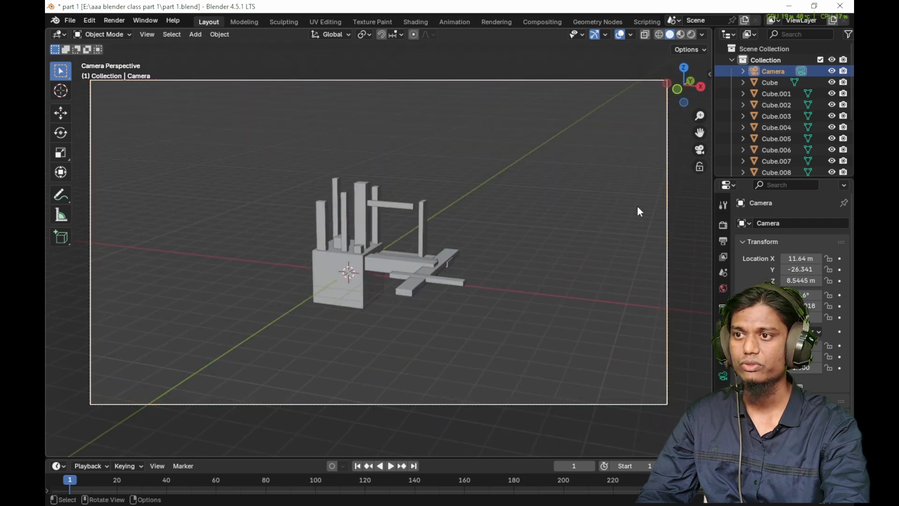
- Leave the camera view and compare the box structure in orthographic and perspective projection
{"action": "key", "text": "KP_0"}
{"action": "left_click", "coordinate": [699, 169]}
{"action": "left_click", "coordinate": [699, 169]}
{"action": "left_click", "coordinate": [700, 167]}
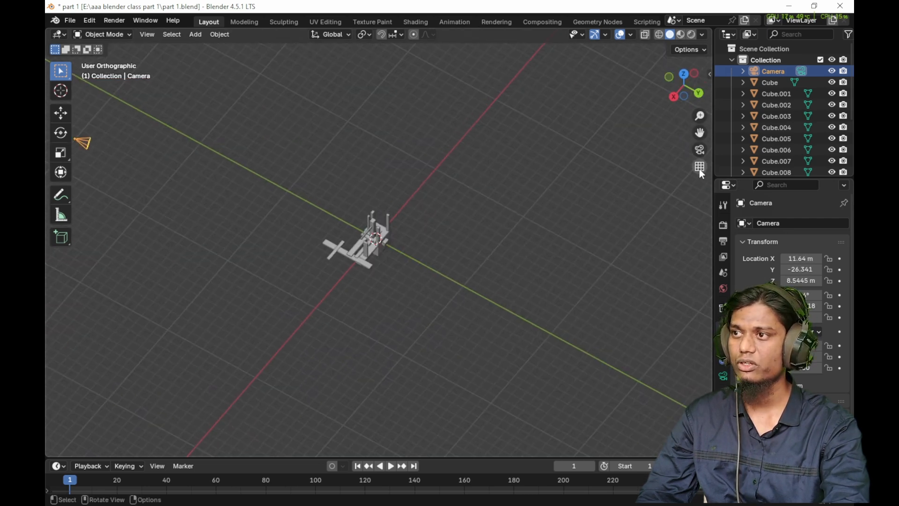
{"action": "left_click", "coordinate": [699, 167]}
{"action": "scroll", "coordinate": [406, 279], "scroll_direction": "up", "scroll_amount": 3}
{"action": "scroll", "coordinate": [405, 280], "scroll_direction": "up", "scroll_amount": 5}
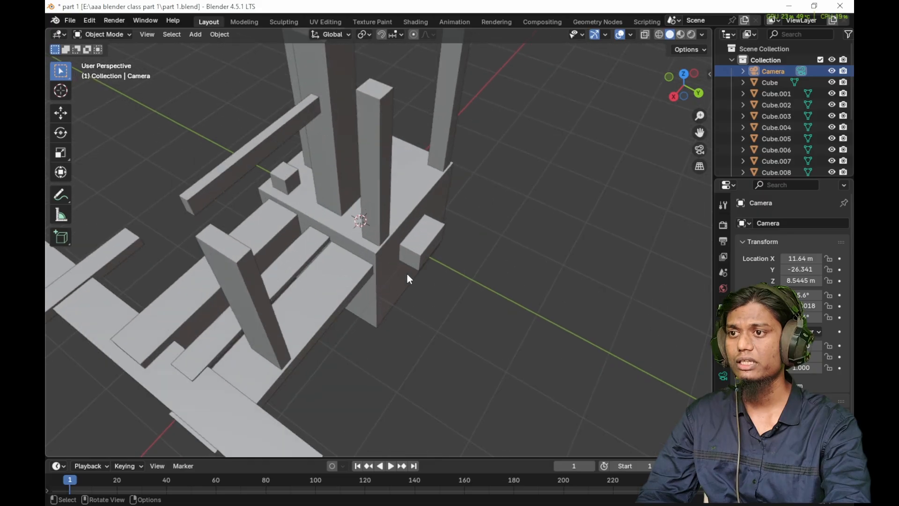
{"action": "middle_click_drag", "start_coordinate": [406, 279], "coordinate": [424, 253]}
{"action": "key", "text": "KP_1"}
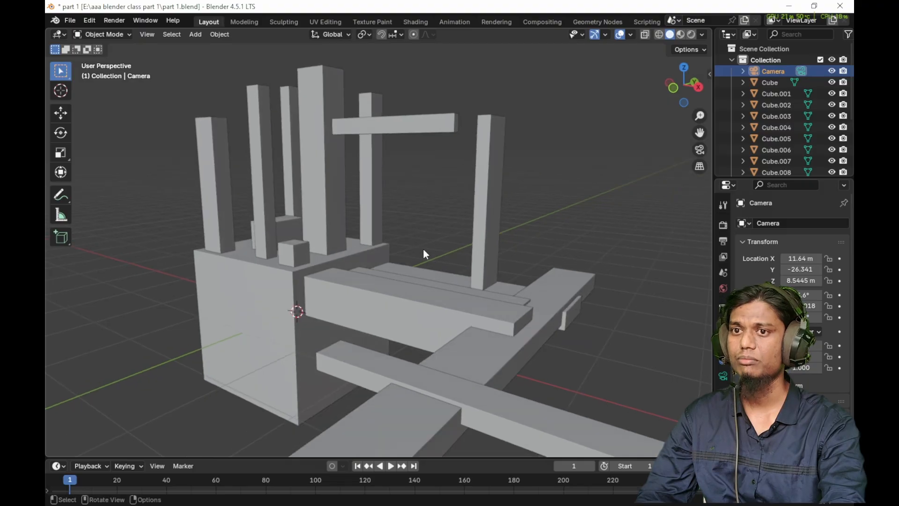
{"action": "left_click", "coordinate": [699, 167]}
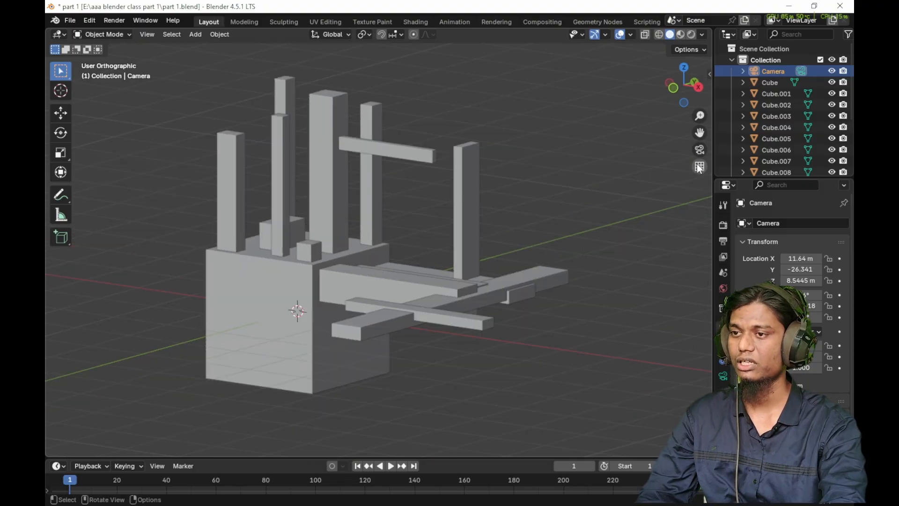
{"action": "left_click", "coordinate": [698, 168]}
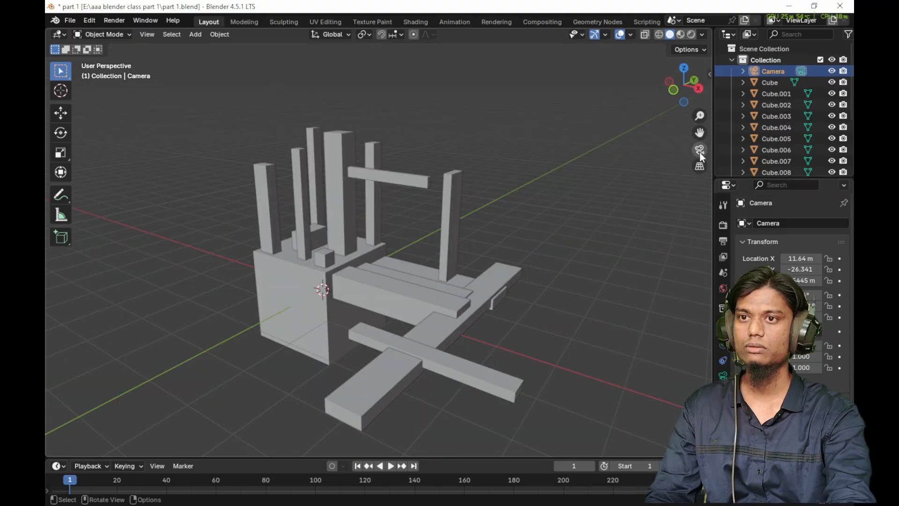
- Compare the box structure in wireframe and solid viewport shading
{"action": "left_click", "coordinate": [658, 34]}
{"action": "left_click", "coordinate": [669, 35]}
{"action": "left_click", "coordinate": [658, 35]}
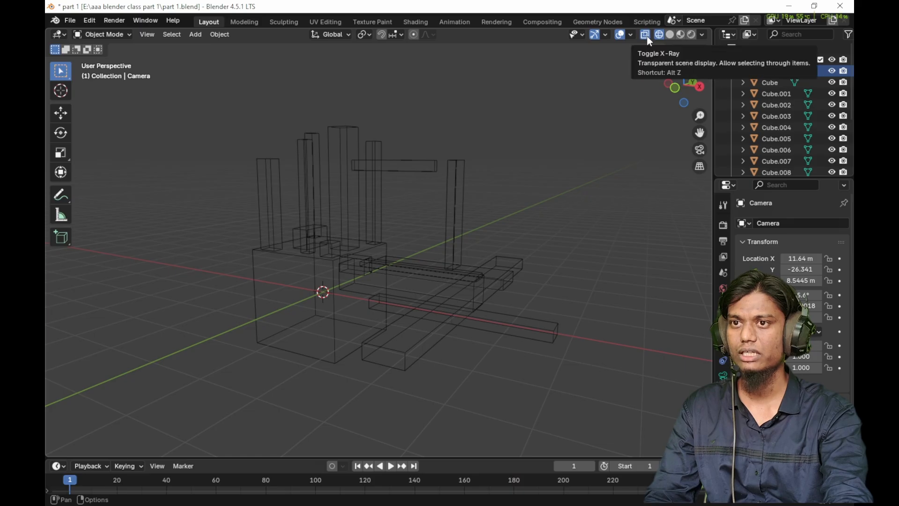
{"action": "left_click", "coordinate": [670, 35]}
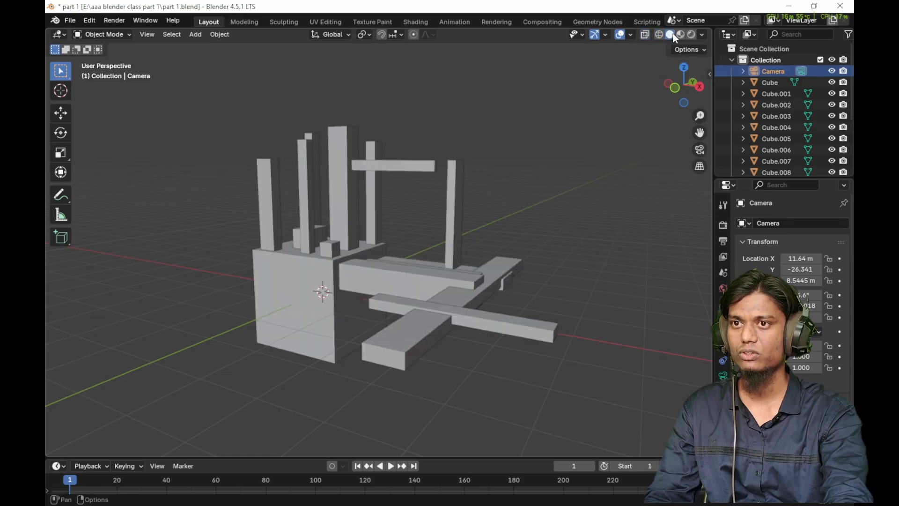
- Toggle X-ray display in solid shading and inspect the transparent boxes
{"action": "left_click", "coordinate": [645, 34]}
{"action": "left_click", "coordinate": [645, 35]}
{"action": "left_click", "coordinate": [645, 34]}
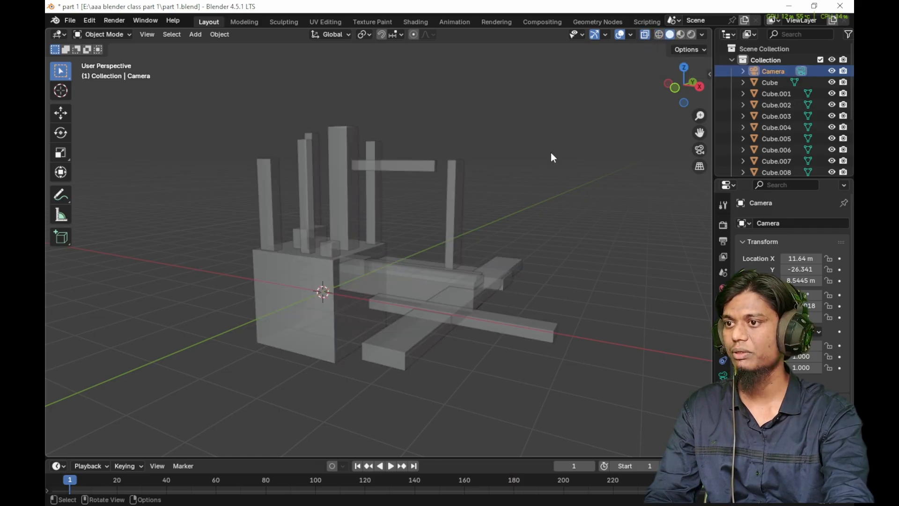
{"action": "mouse_move", "coordinate": [351, 272]}
{"action": "middle_mouse_down"}
{"action": "mouse_move", "coordinate": [355, 279]}
{"action": "mouse_move", "coordinate": [395, 227]}
{"action": "mouse_move", "coordinate": [330, 262]}
{"action": "mouse_move", "coordinate": [367, 283]}
{"action": "mouse_move", "coordinate": [347, 241]}
{"action": "mouse_move", "coordinate": [474, 243]}
{"action": "middle_mouse_up"}
- Preview the box structure in Material Preview shading and in Rendered shading
{"action": "key", "text": "z"}
{"action": "middle_click_drag", "start_coordinate": [414, 240], "coordinate": [562, 154]}
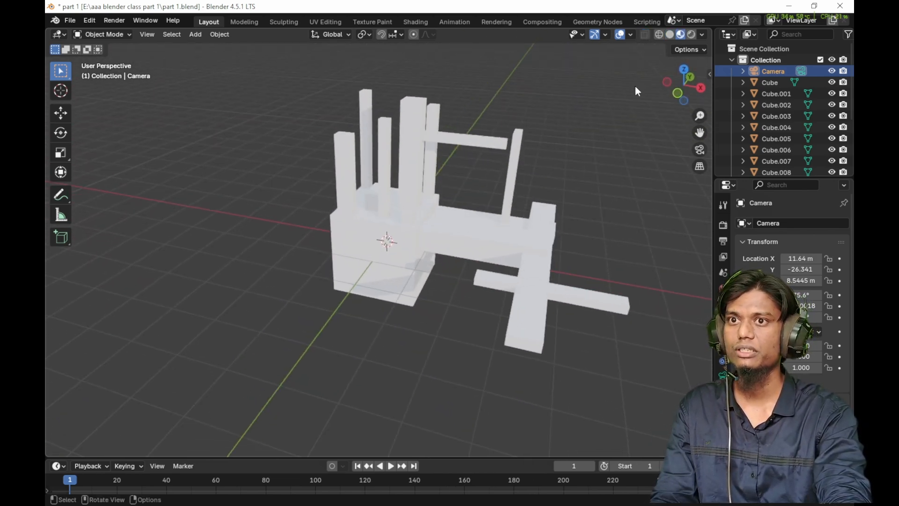
{"action": "left_click", "coordinate": [692, 38]}
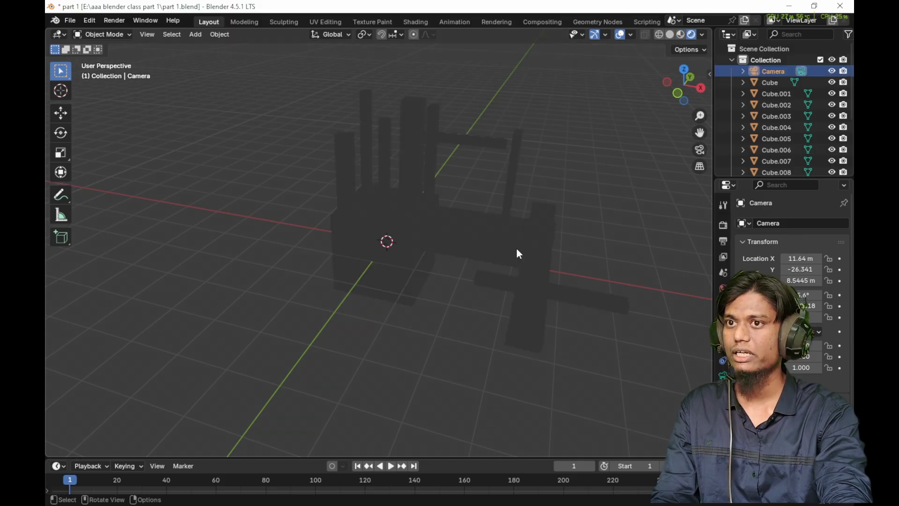
- Render an image from the camera view, and close the render result window
{"action": "left_click", "coordinate": [700, 150]}
{"action": "middle_click_drag", "start_coordinate": [384, 256], "coordinate": [357, 275]}
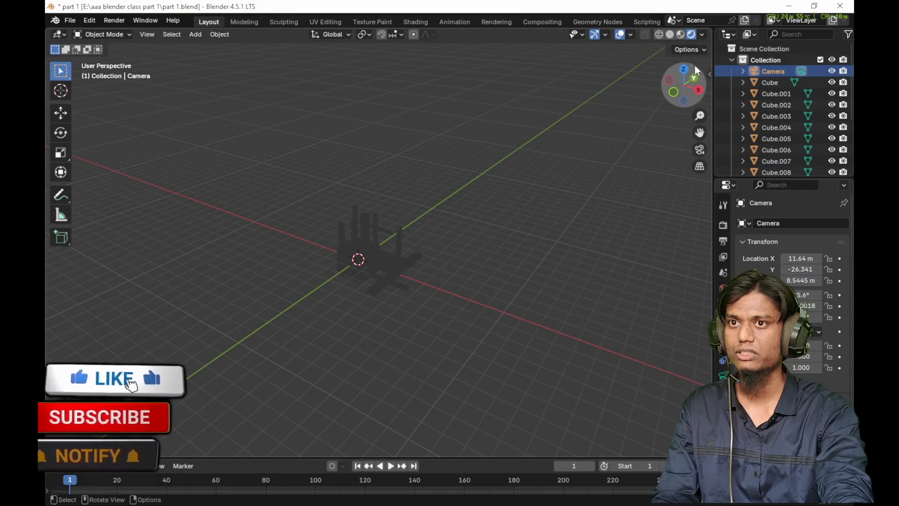
{"action": "left_click", "coordinate": [699, 150]}
{"action": "key", "text": "F12"}
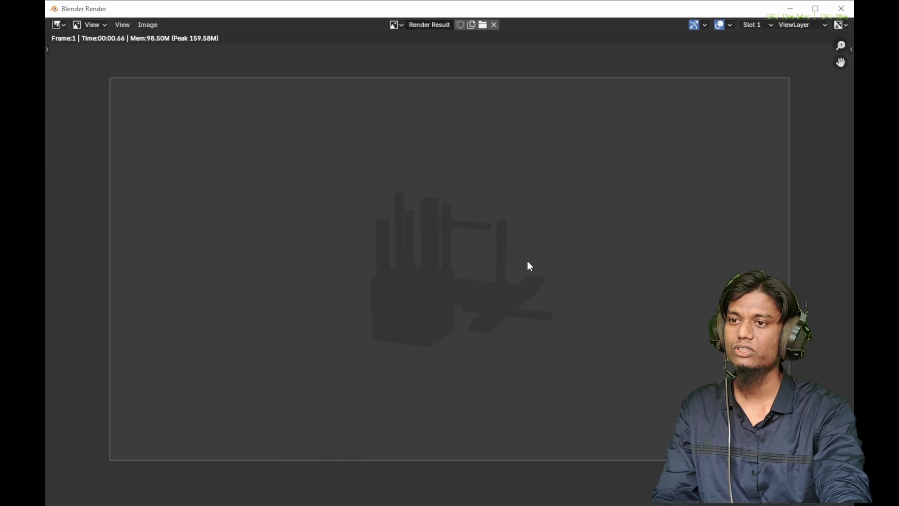
{"action": "left_click", "coordinate": [841, 10]}
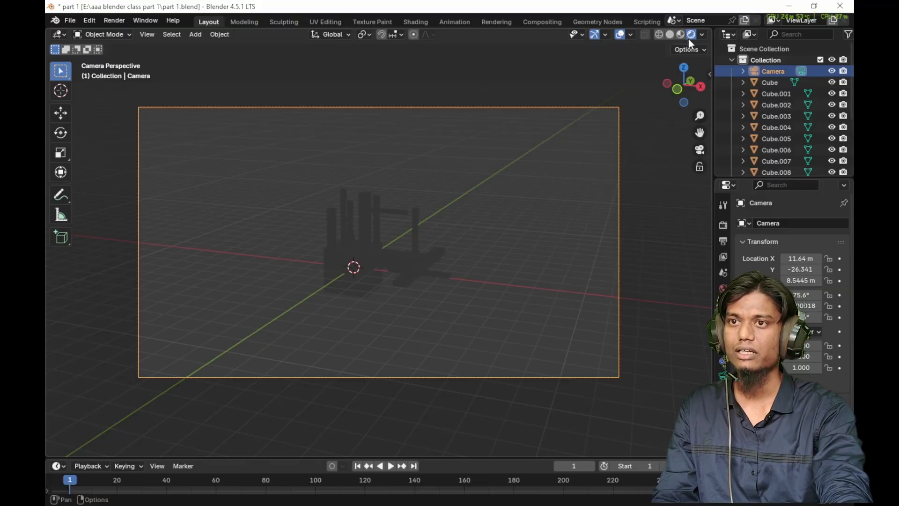
- Return the viewport to solid shading and delete every object in the scene, including the camera
{"action": "left_click", "coordinate": [669, 34]}
{"action": "mouse_move", "coordinate": [440, 221]}
{"action": "middle_mouse_down"}
{"action": "mouse_move", "coordinate": [366, 280]}
{"action": "mouse_move", "coordinate": [388, 251]}
{"action": "middle_mouse_up"}
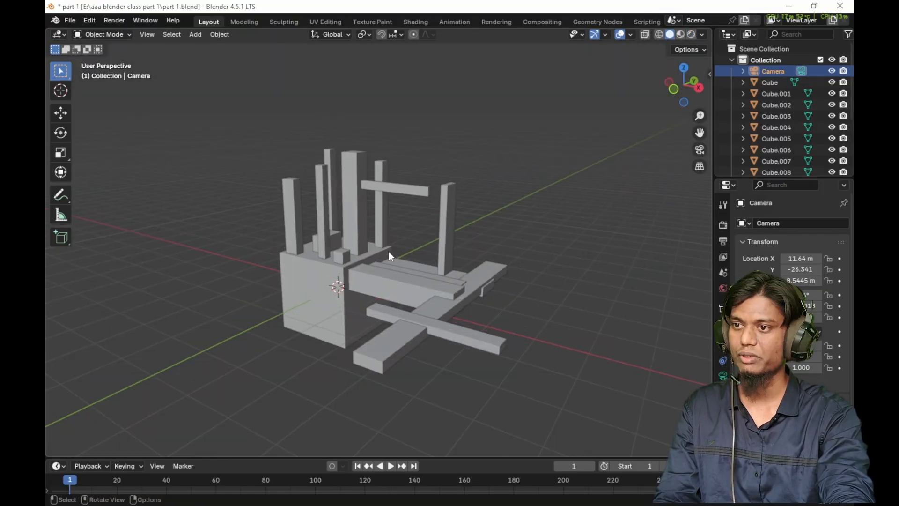
{"action": "left_click", "coordinate": [388, 253]}
{"action": "key", "text": "a"}
{"action": "key", "text": "Delete"}
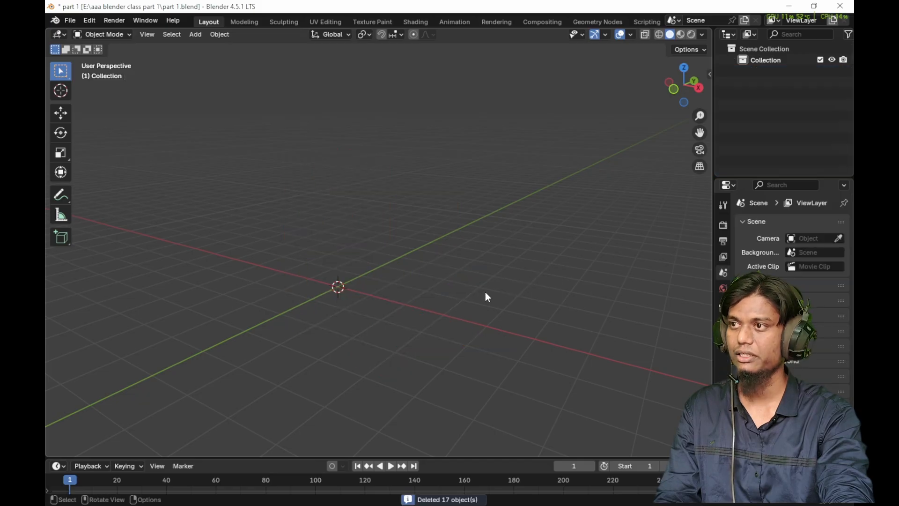
- Add a new mesh cube to the empty scene
{"action": "key", "text": "shift+a"}
{"action": "mouse_move", "coordinate": [400, 92]}
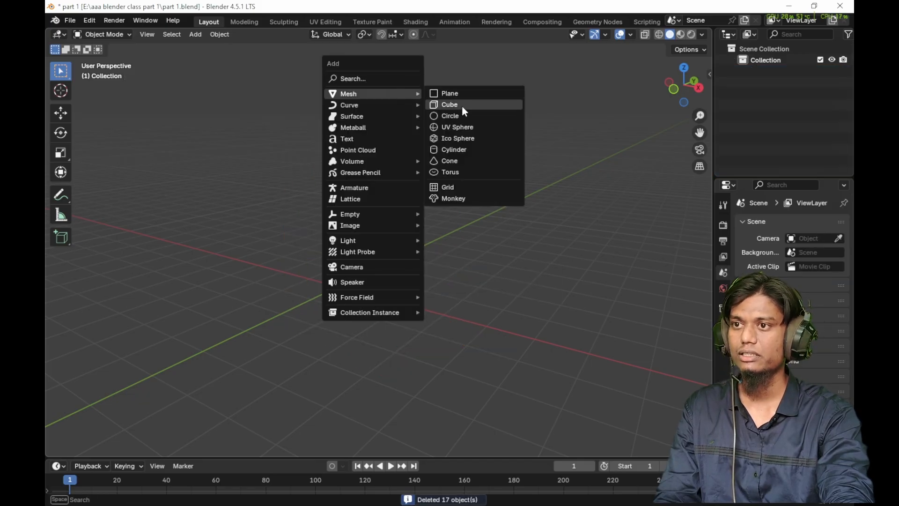
{"action": "left_click", "coordinate": [462, 105]}
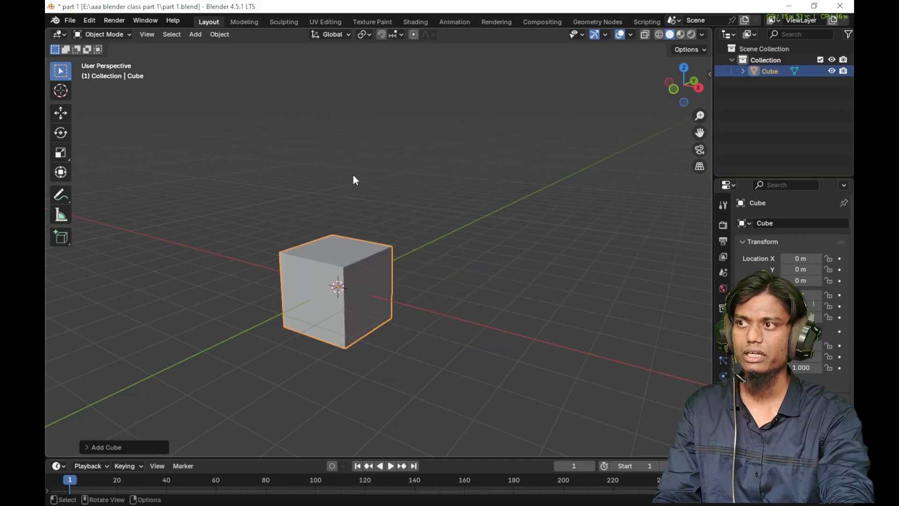